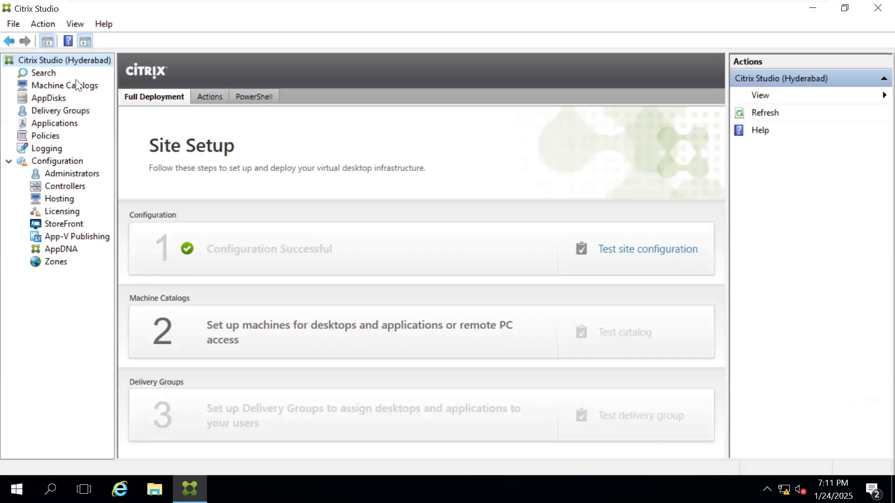
Step: Examine the operating system types and machine management options in the machine catalog setup wizard, and cancel it without creating a catalog
click(57, 87)
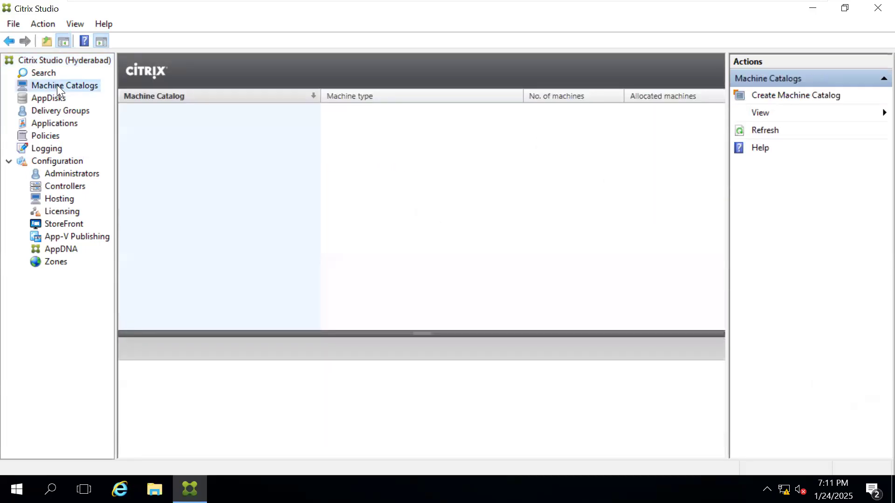
right_click(56, 85)
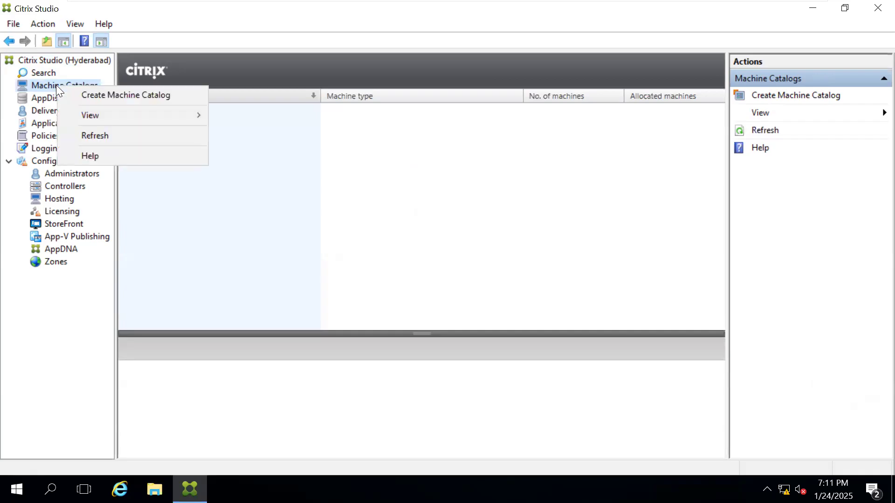
click(87, 93)
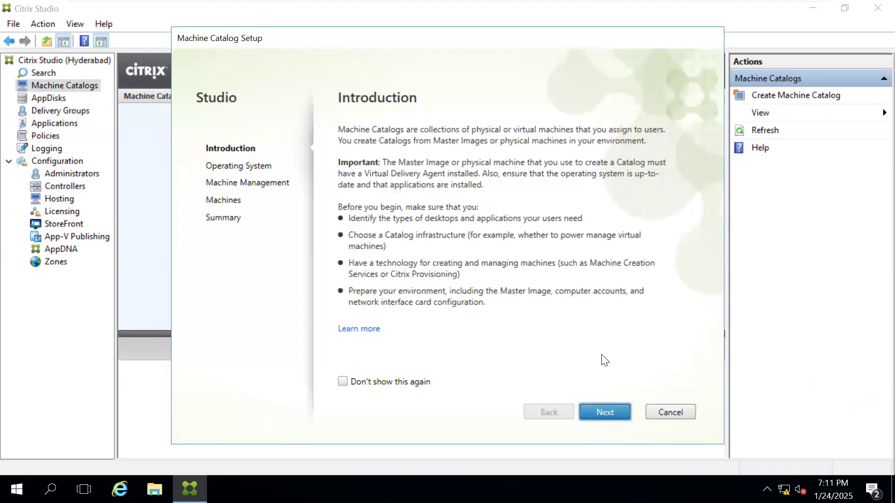
click(606, 414)
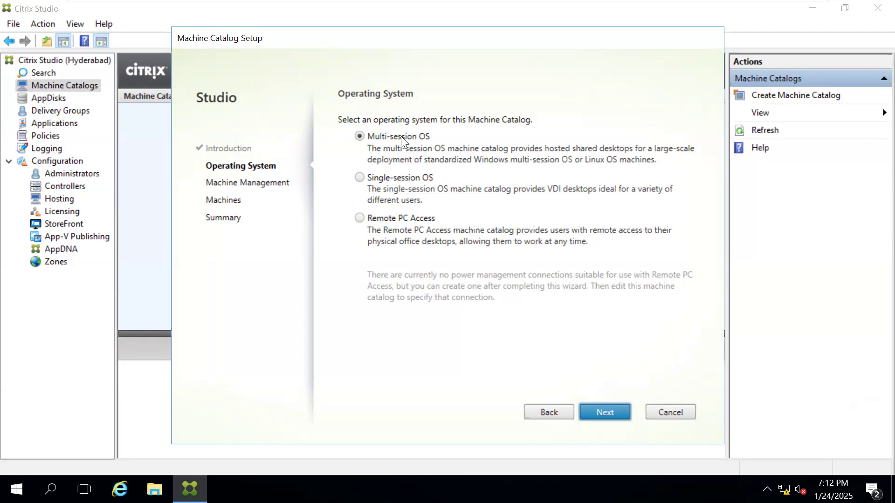
click(607, 411)
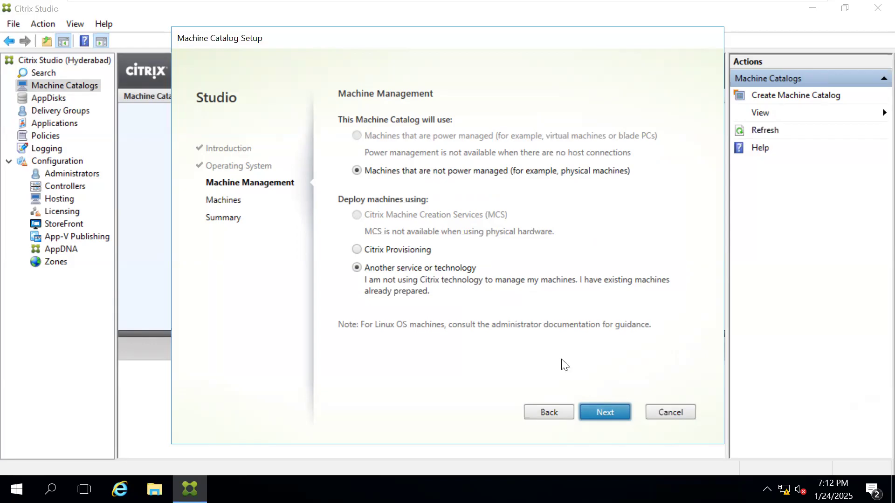
click(549, 413)
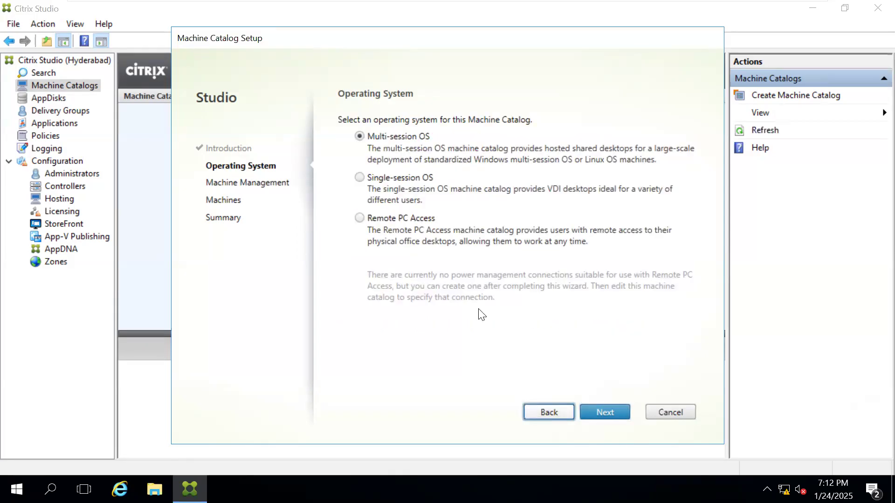
click(387, 177)
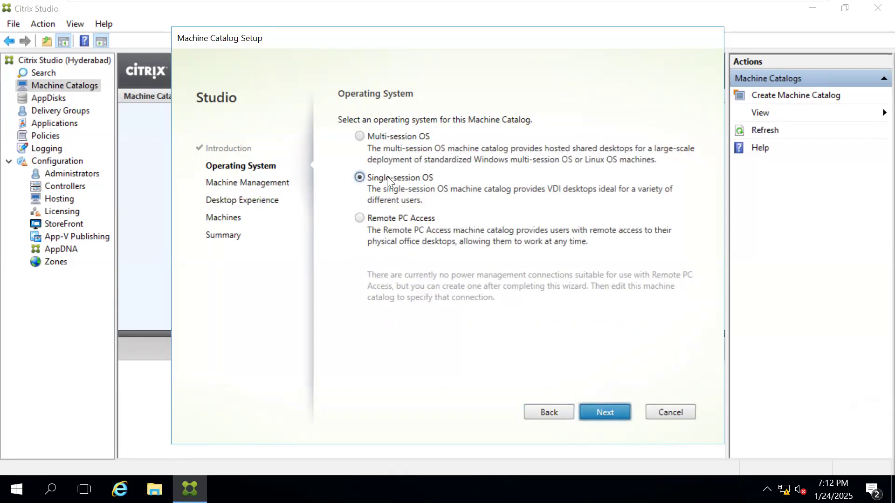
click(389, 218)
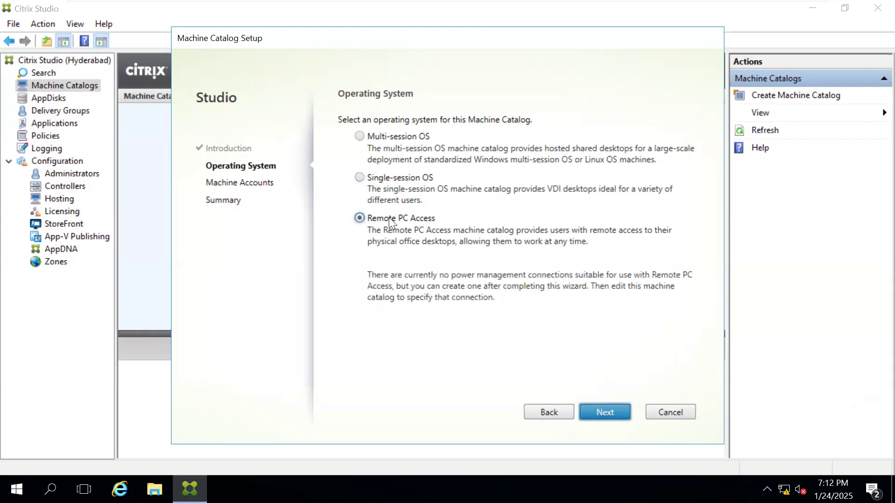
click(605, 412)
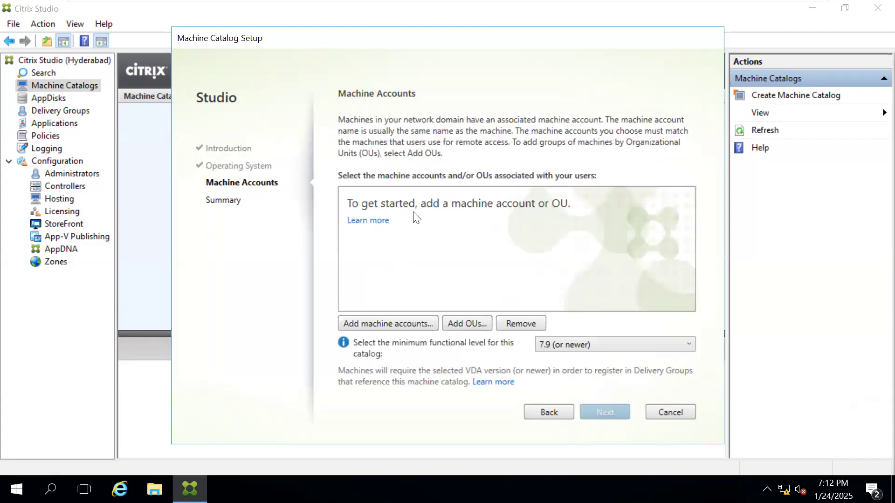
click(549, 413)
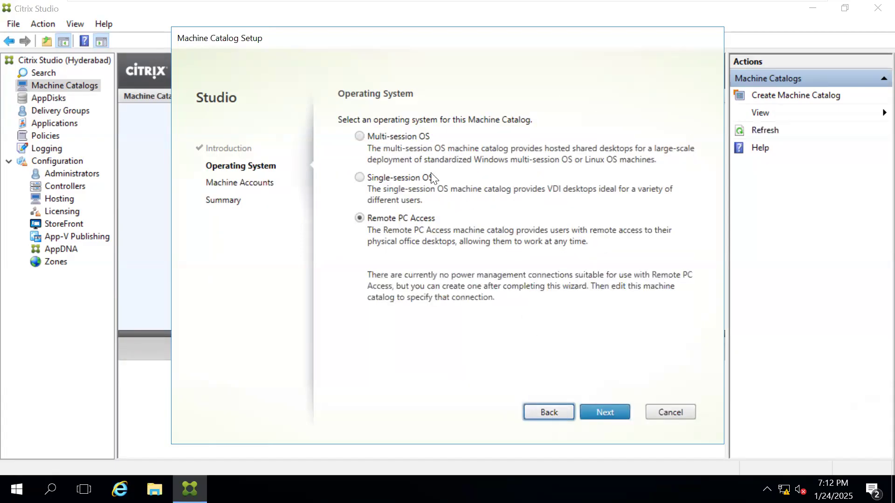
click(384, 139)
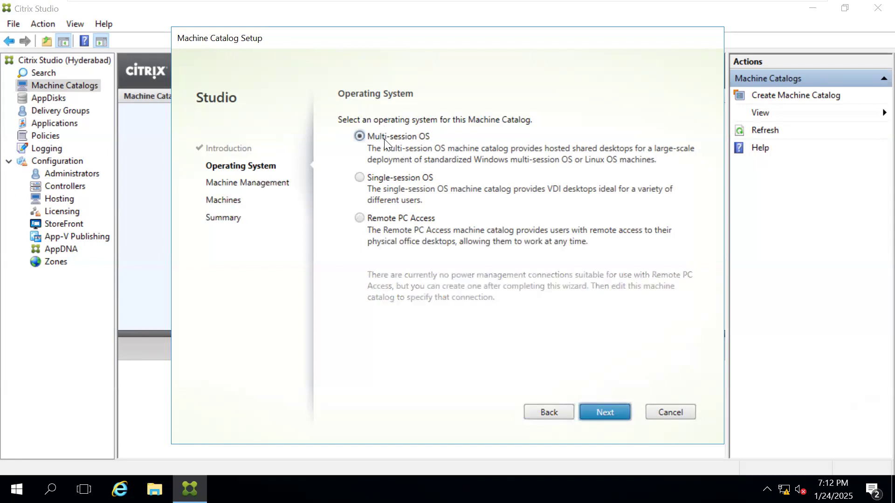
click(599, 413)
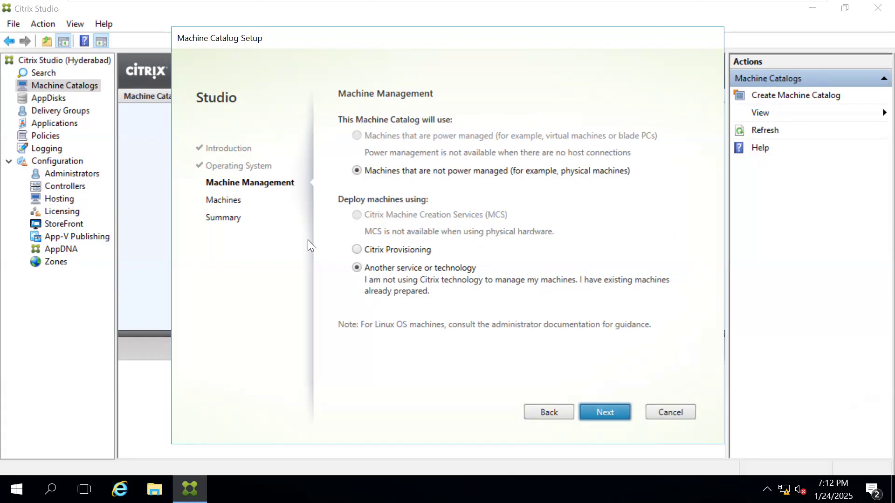
click(669, 413)
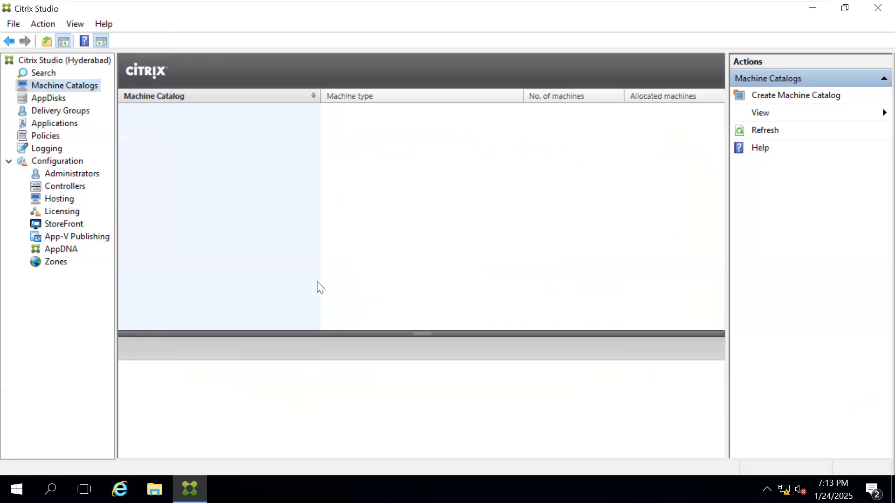
Step: Review the connection types offered for a new hosting connection, and cancel the setup without adding one
click(57, 199)
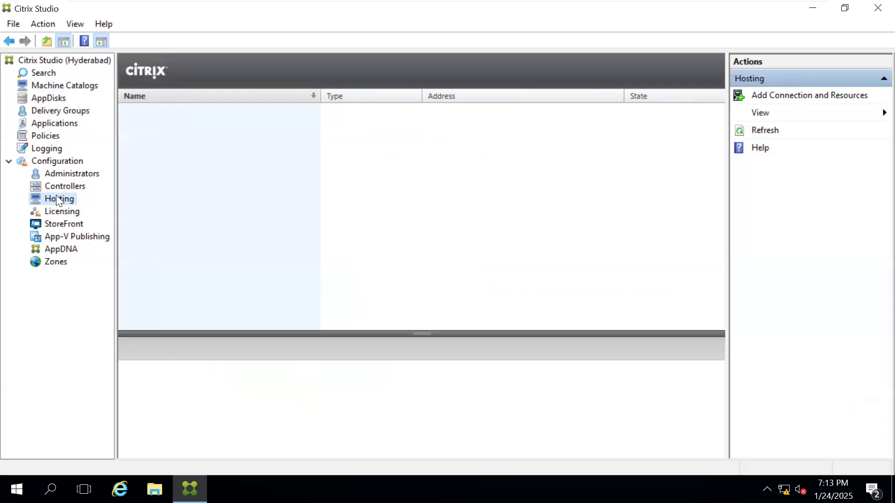
right_click(57, 199)
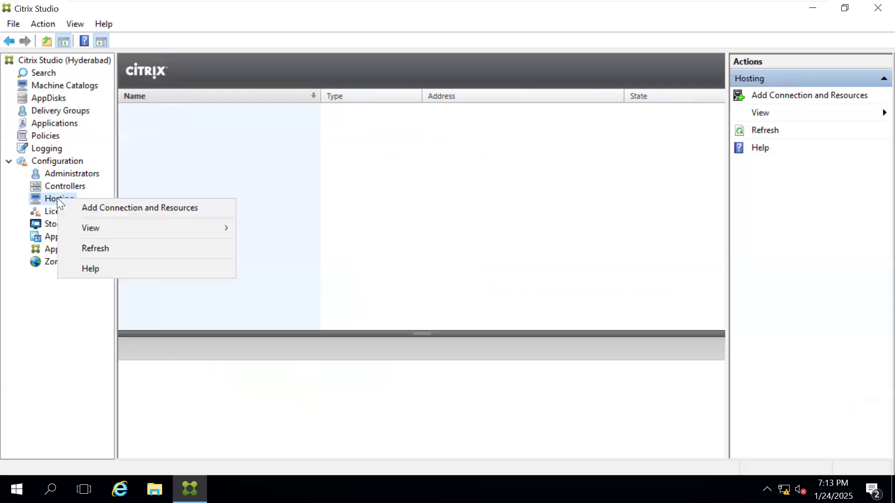
click(98, 208)
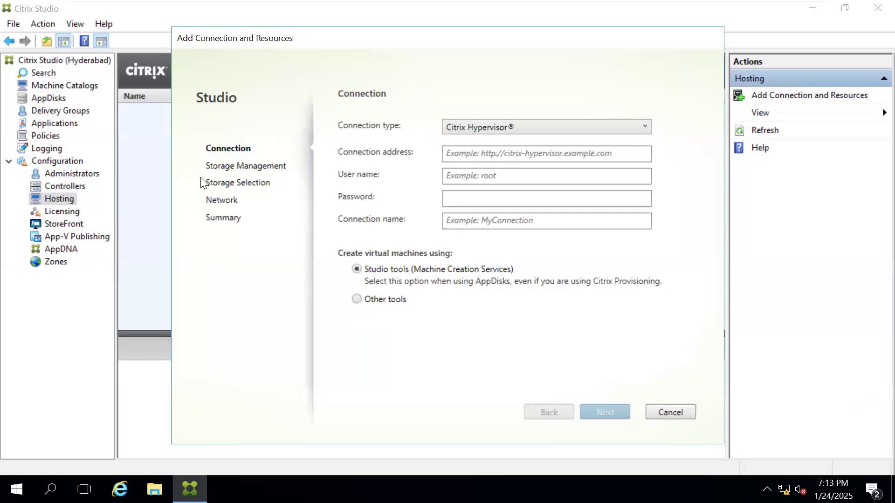
click(480, 132)
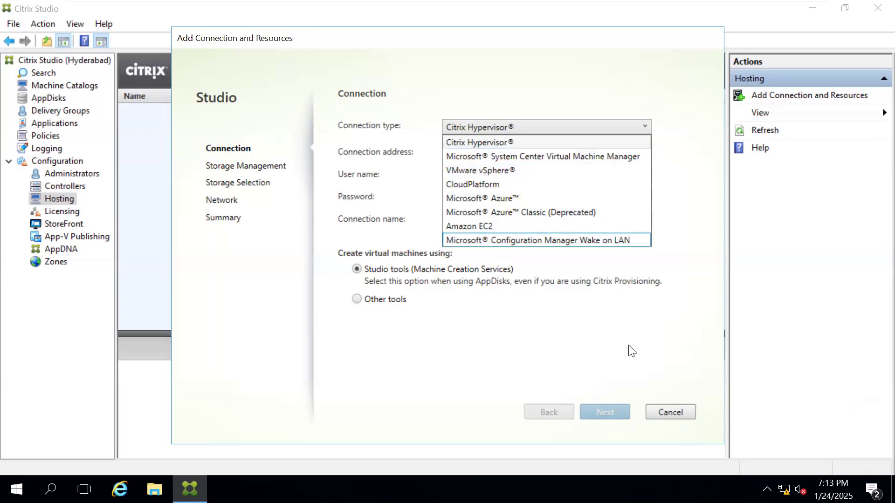
click(664, 409)
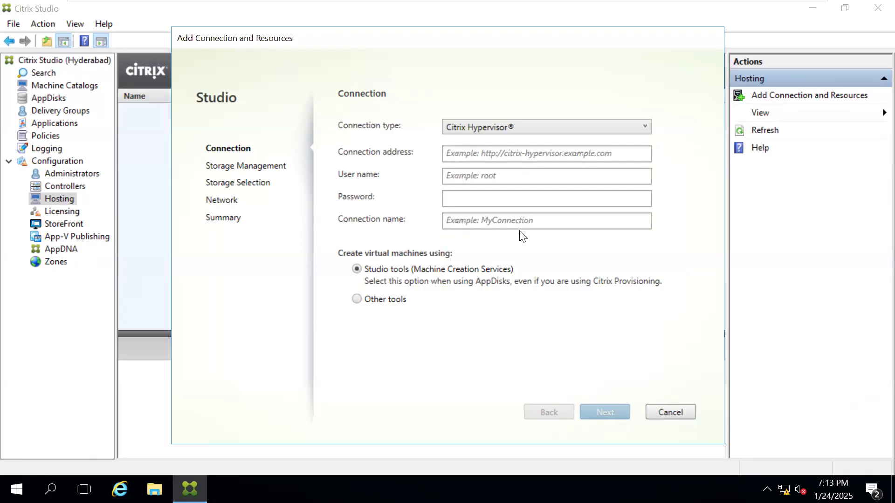
click(657, 413)
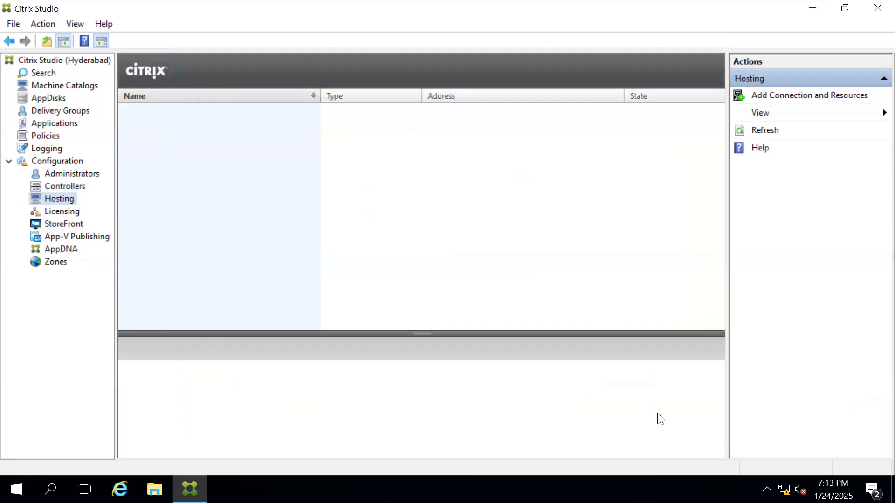
Step: Start a new machine catalog for Multi-session OS, using machines that are not power managed and deployed with another service or technology
click(66, 85)
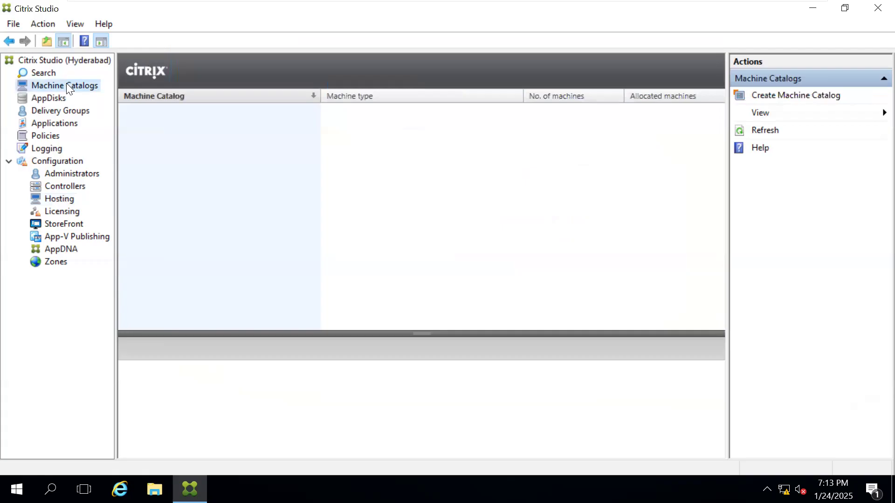
right_click(67, 85)
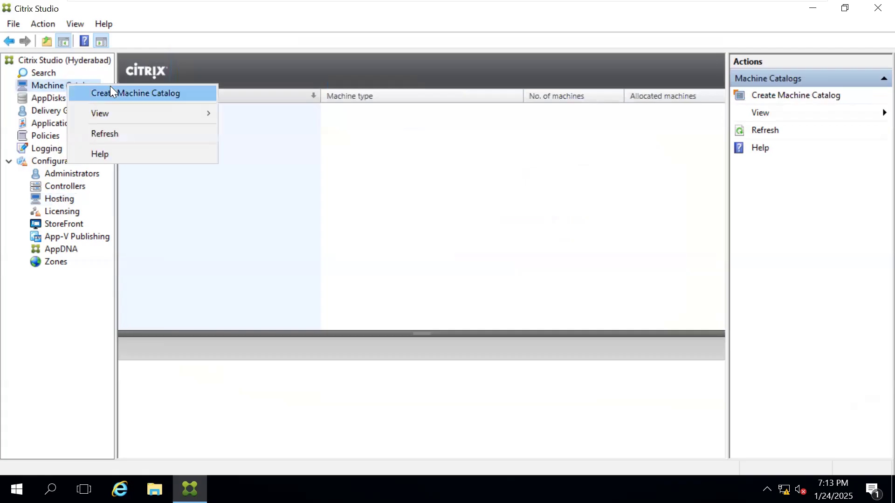
click(110, 86)
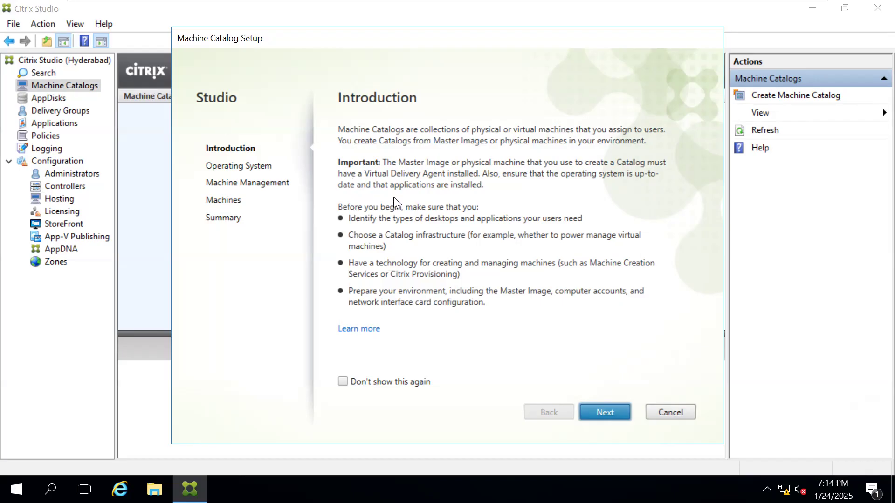
click(597, 412)
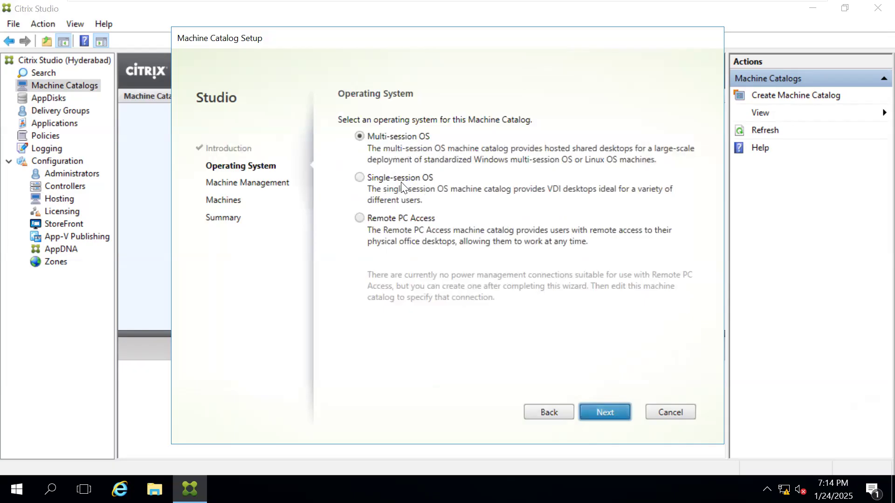
click(601, 411)
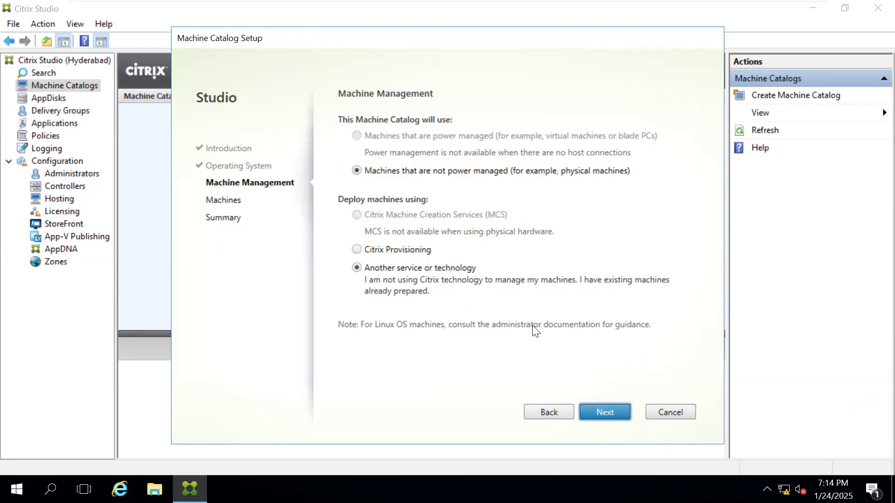
click(604, 413)
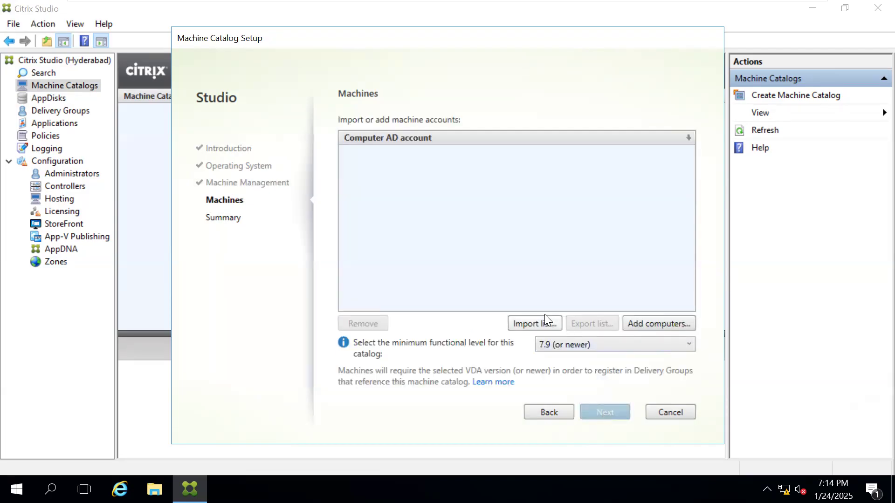
Step: Find the CLOUDSRV001 computer account in the directory and add it to the catalog, keeping the minimum functional level at 7.9 (or newer)
click(656, 323)
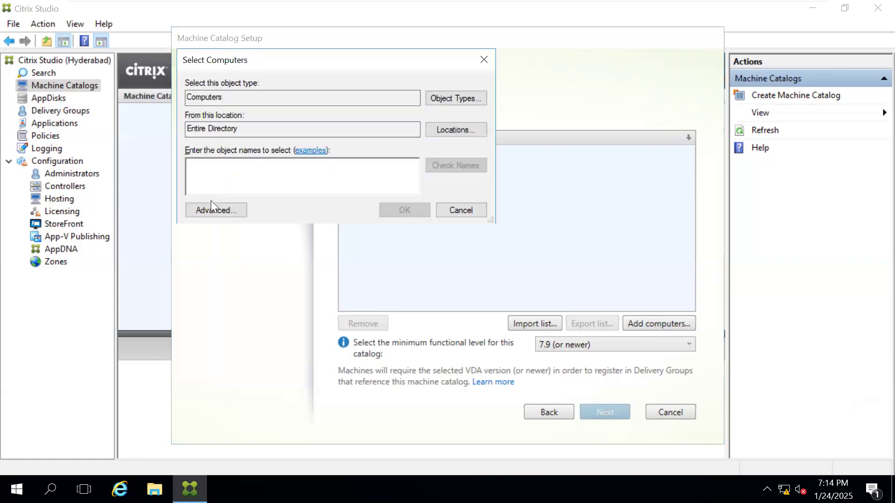
click(225, 209)
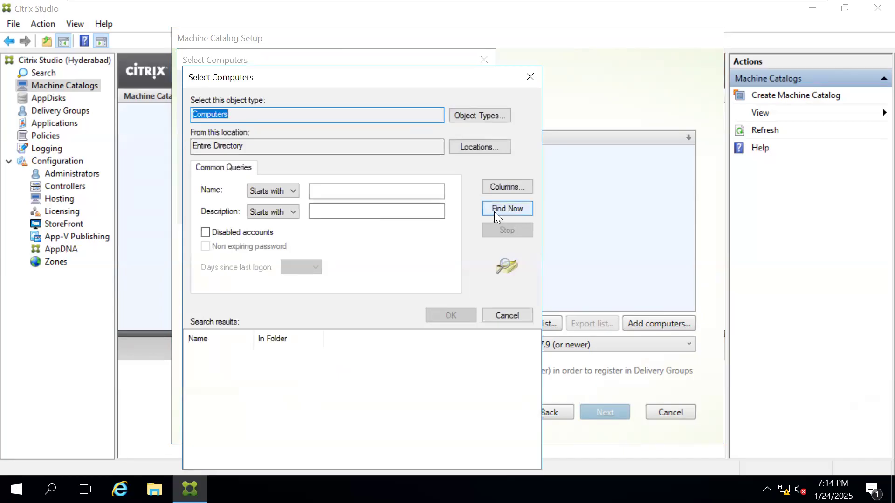
click(494, 212)
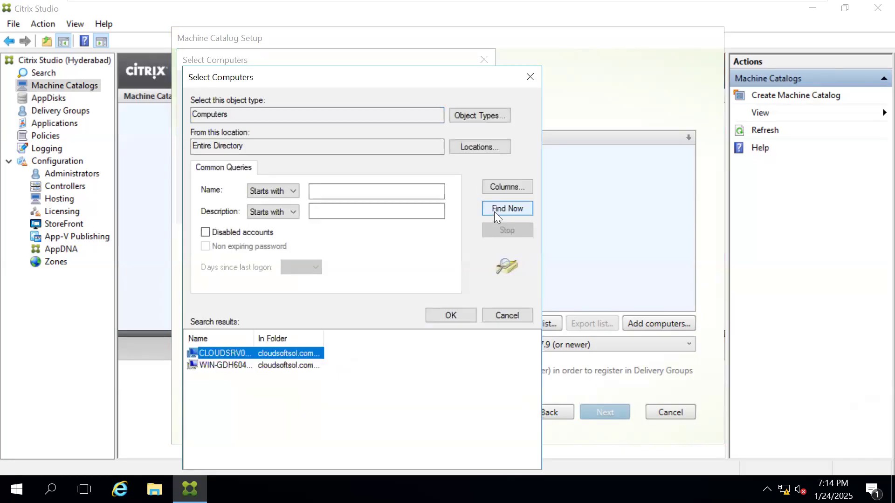
double_click(212, 353)
click(398, 213)
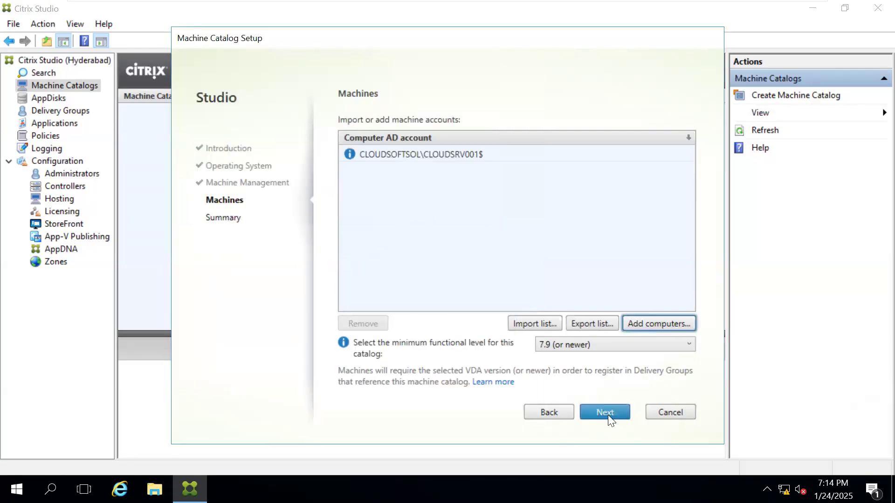
click(603, 412)
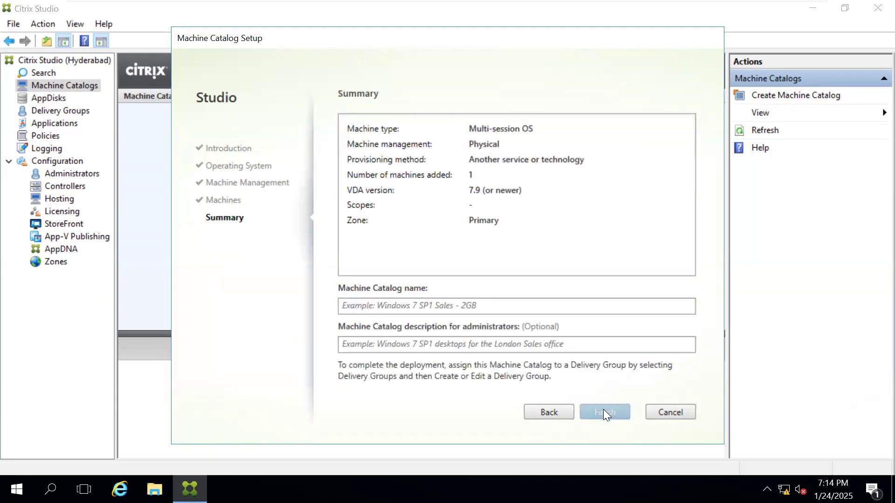
Step: Name the machine catalog "myservercatalog", describe it as "catalog servers", and finish creating it
click(382, 305)
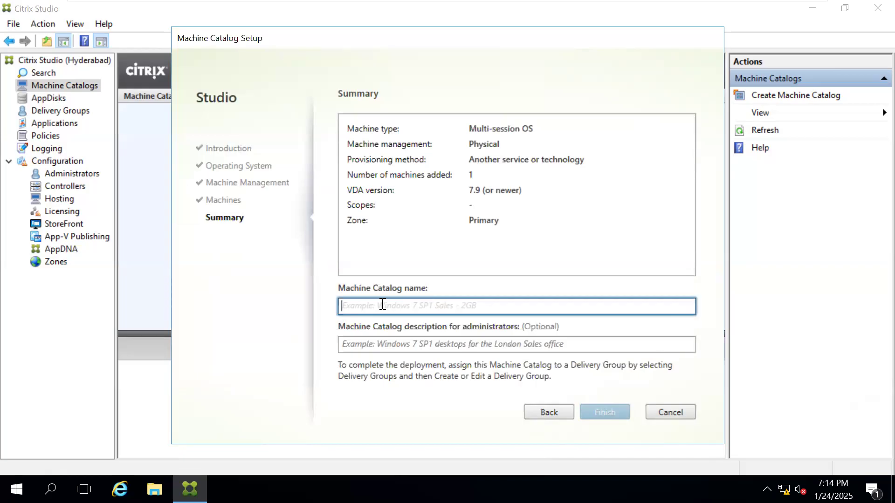
text(myser)
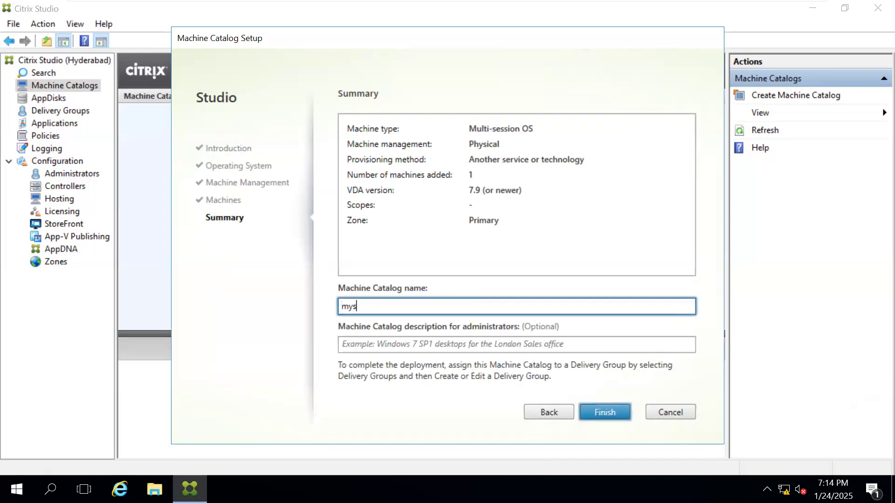
text(catalog)
key(Tab)
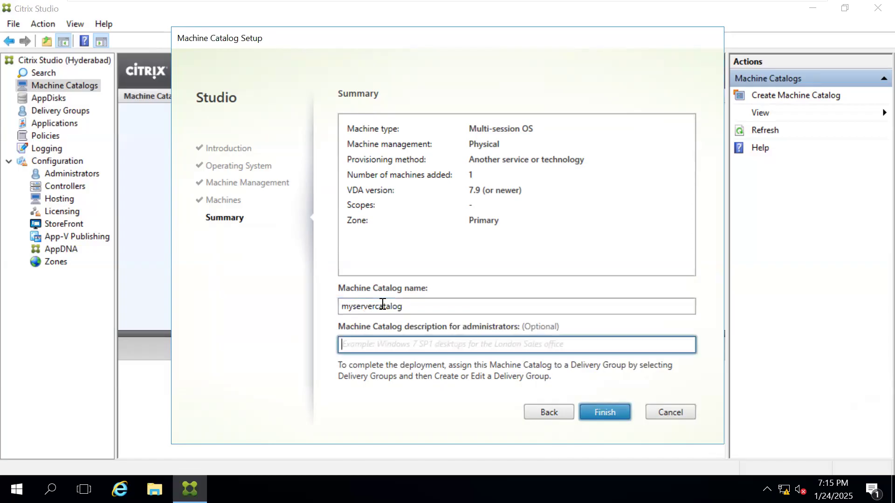
text(ca)
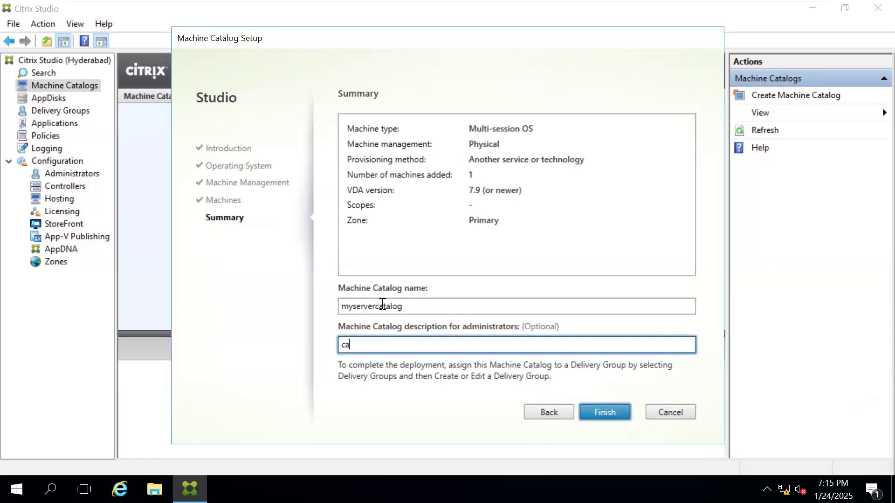
text(talog servers)
click(595, 414)
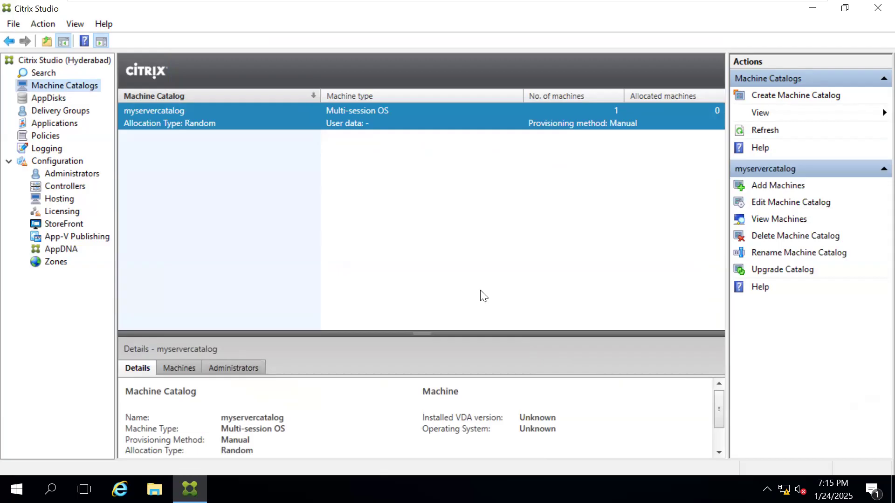
Step: Review the machines listed in myservercatalog and the Delivery Groups page, and return to the machine catalogs
click(180, 364)
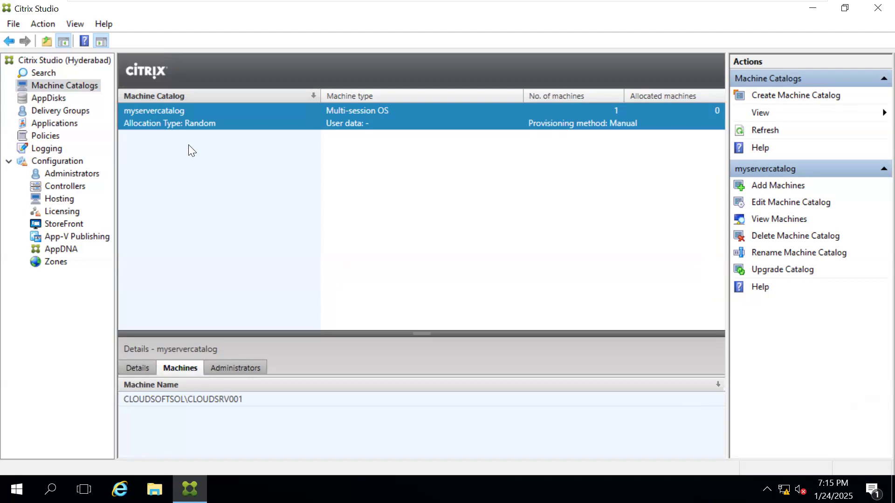
click(54, 111)
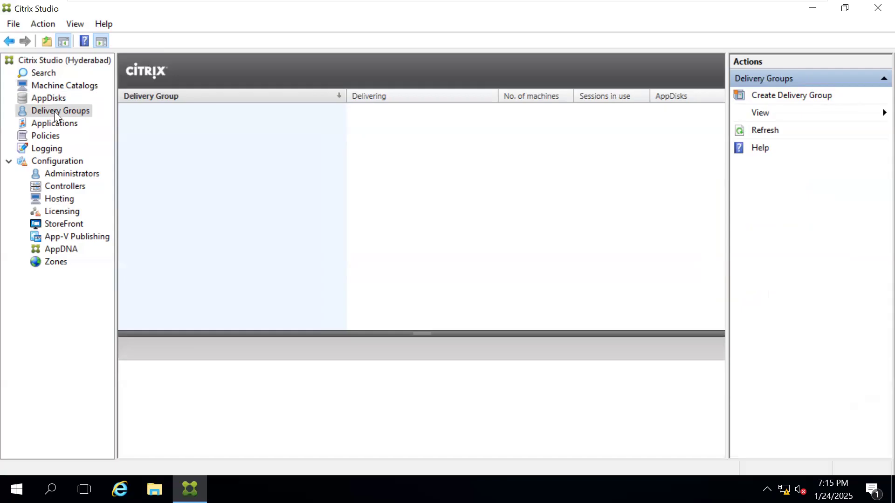
click(62, 86)
Step: Switch to the Windows Server 2016 virtual machine and unlock it by entering the domain administrator account's password
mouse_move(493, 4)
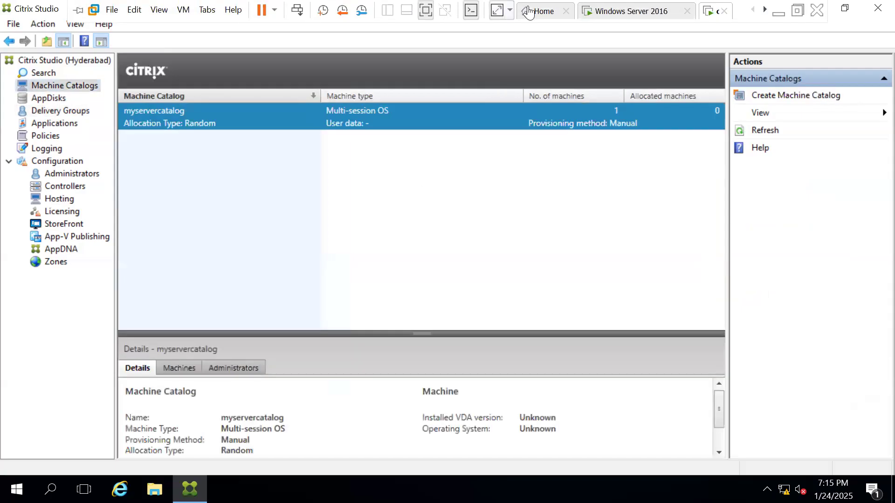
click(608, 14)
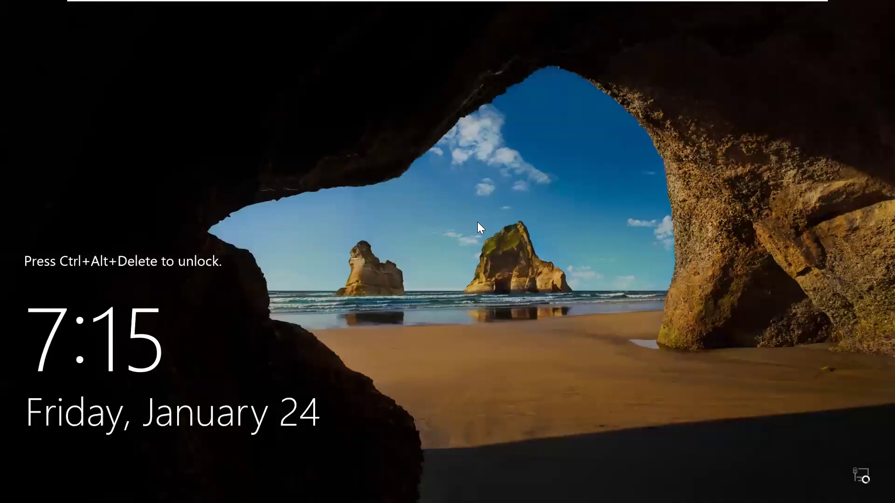
key(ctrl+alt+Insert)
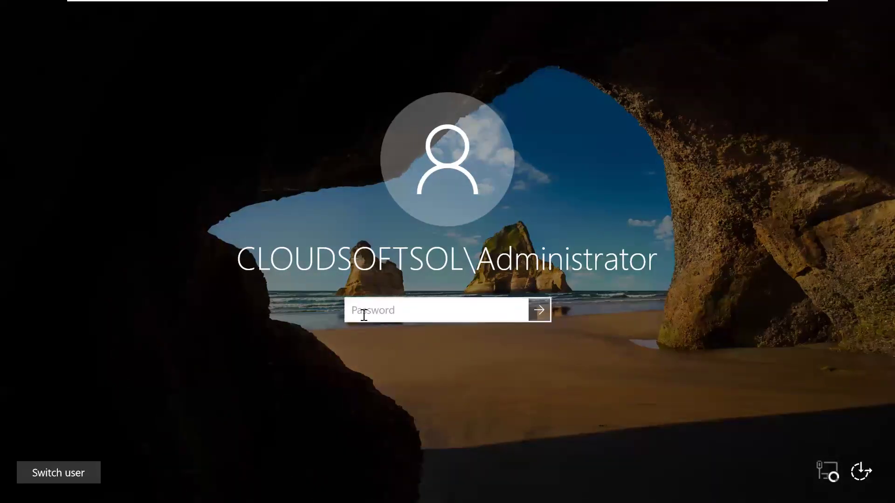
text(*********)
key(Return)
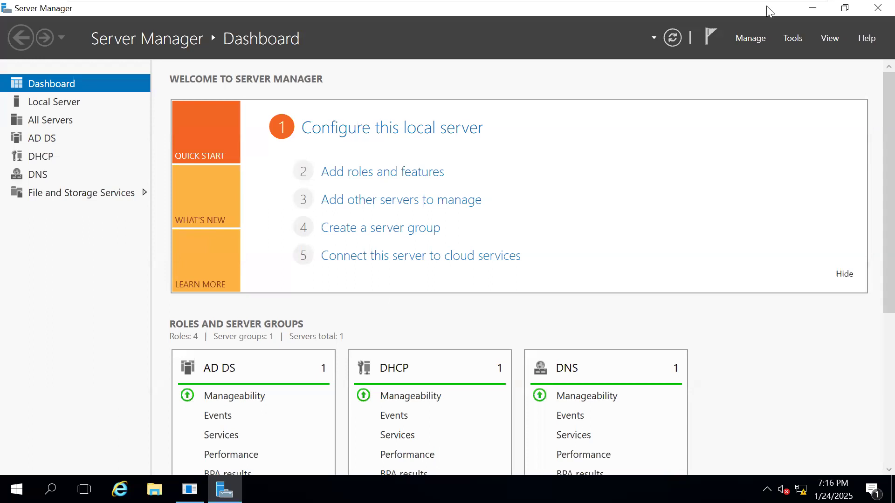
Step: Close Server Manager and launch Active Directory Users and Computers from the Windows Administrative Tools
click(874, 10)
click(508, 337)
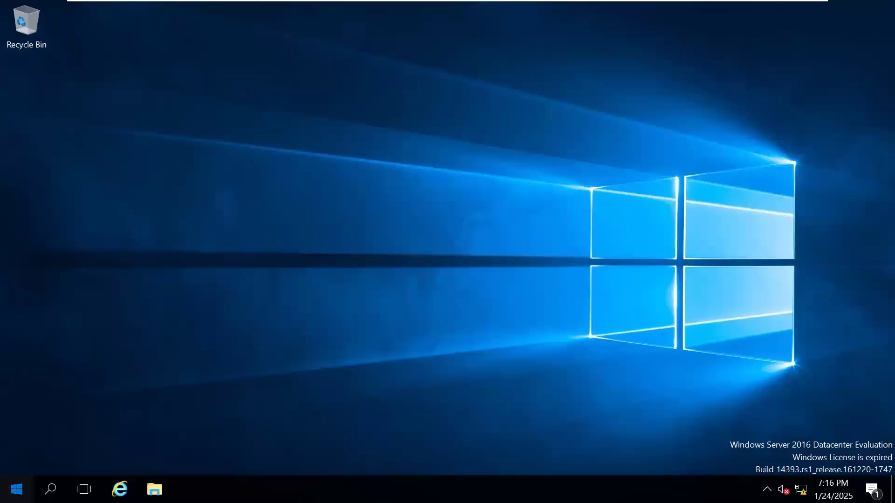
key(super)
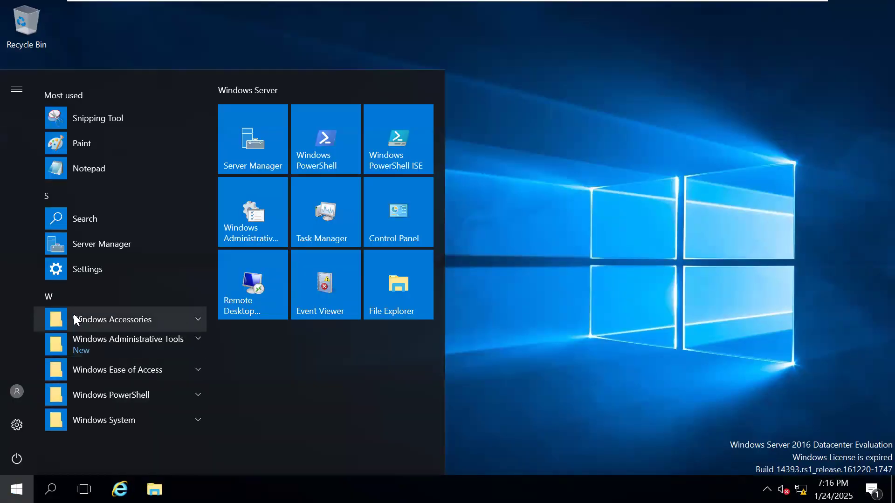
click(193, 341)
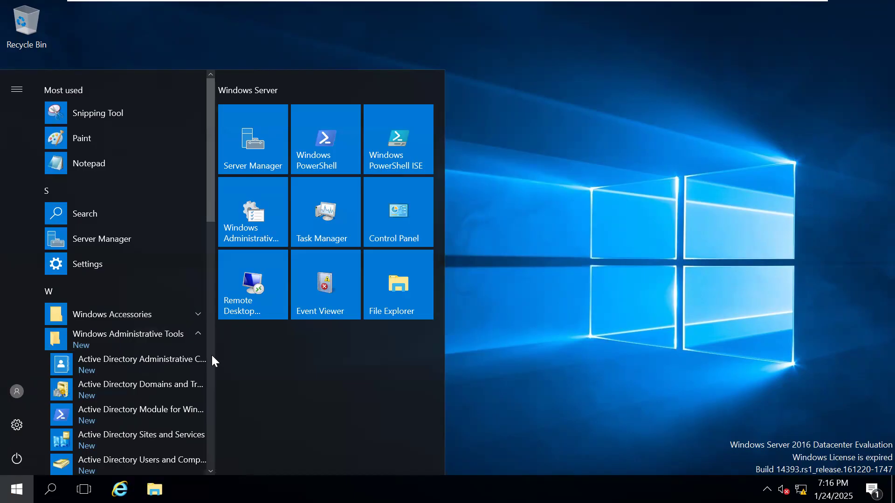
click(210, 471)
click(160, 451)
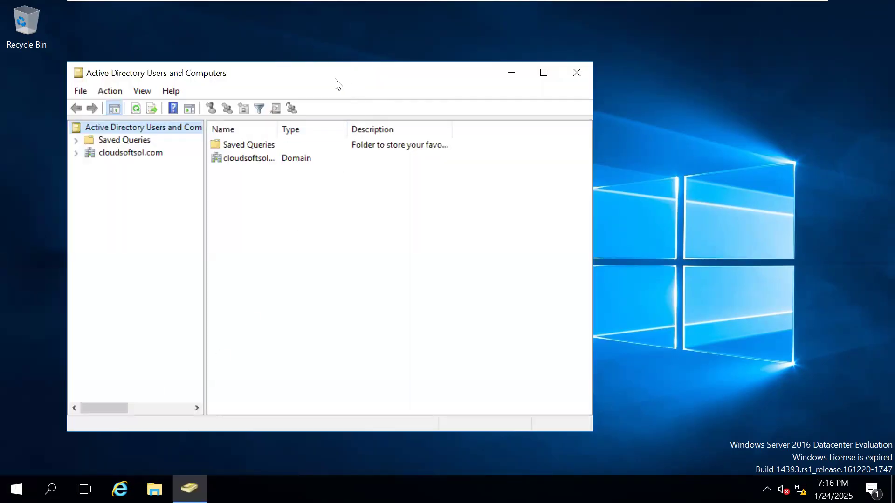
double_click(335, 67)
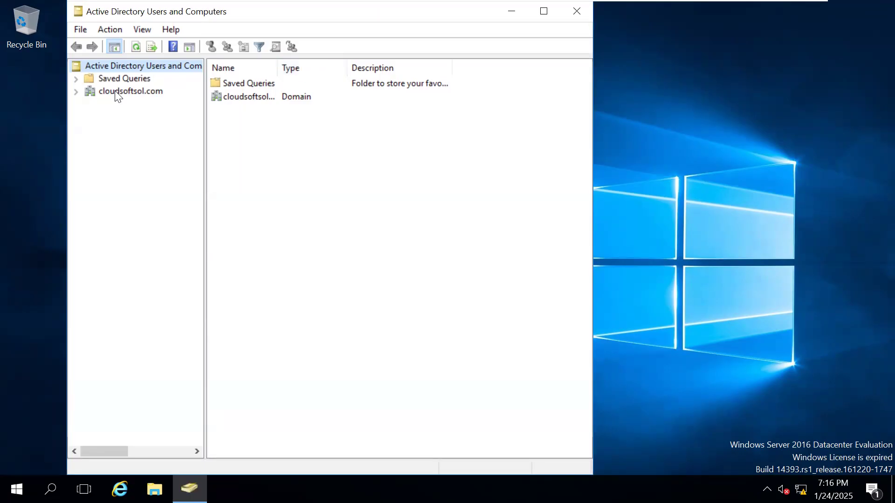
Step: Start a new user in the Users container of cloudsoftsol.com, entering the person's first name and a matching logon name
click(76, 90)
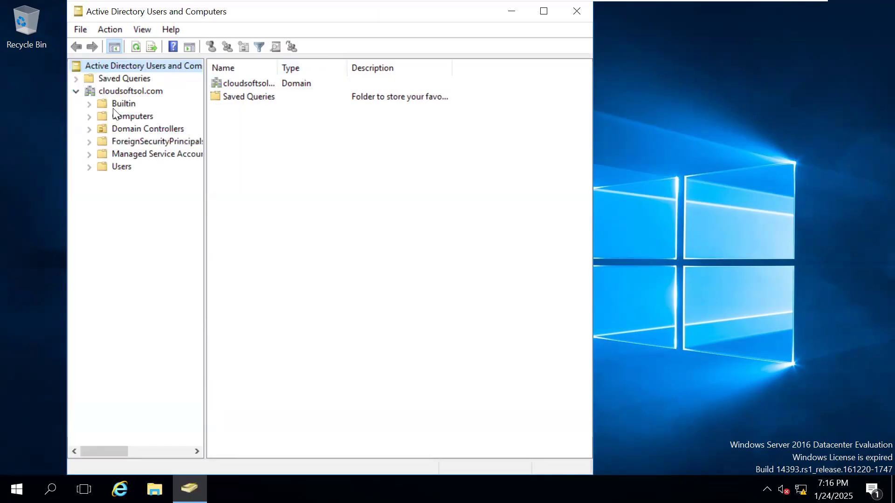
click(114, 166)
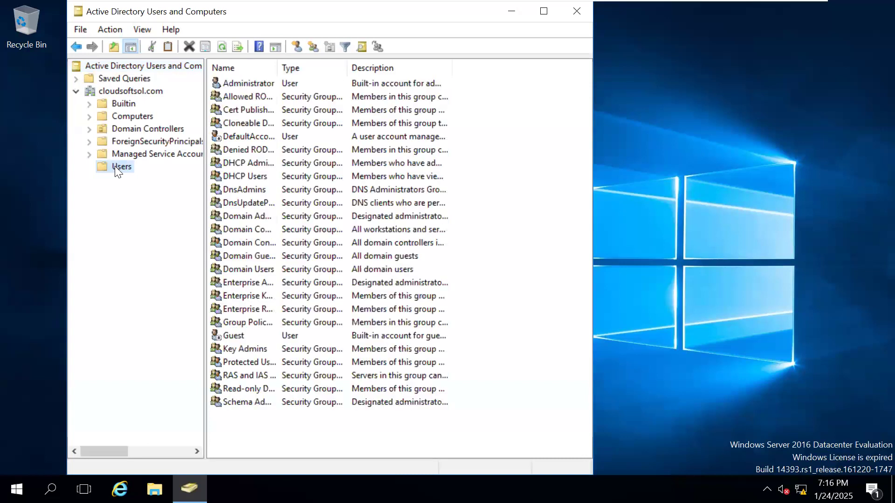
right_click(114, 165)
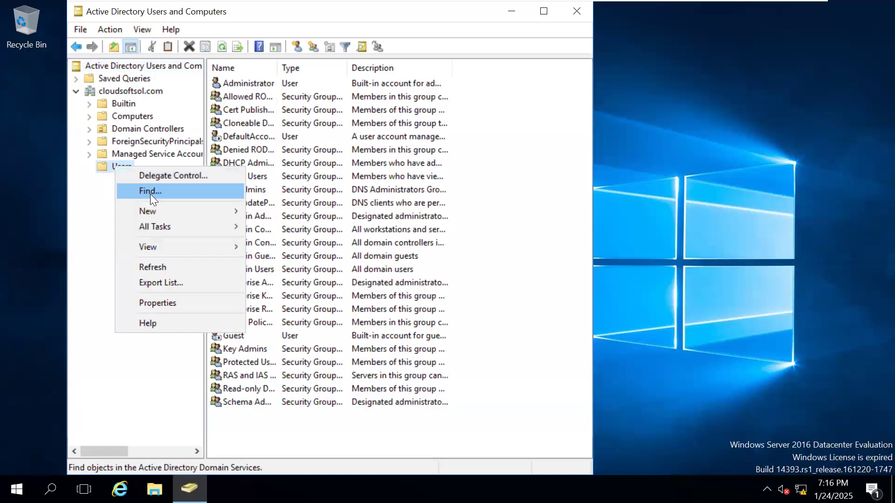
mouse_move(152, 210)
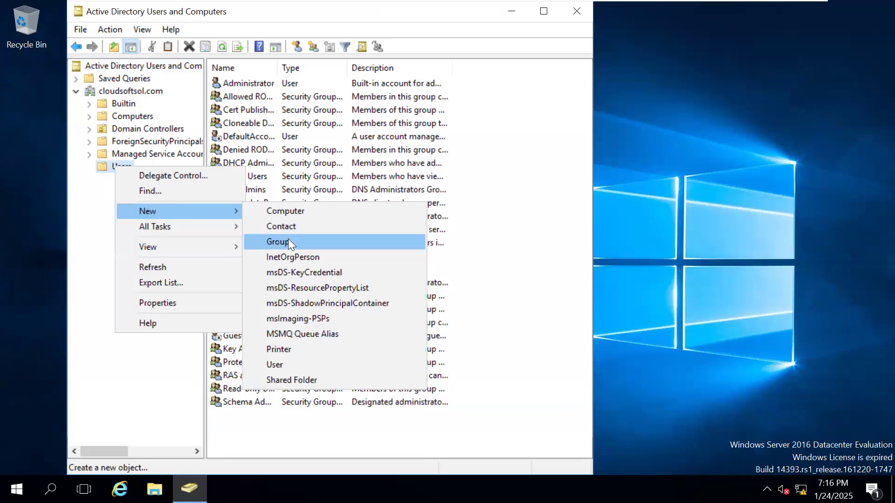
click(300, 363)
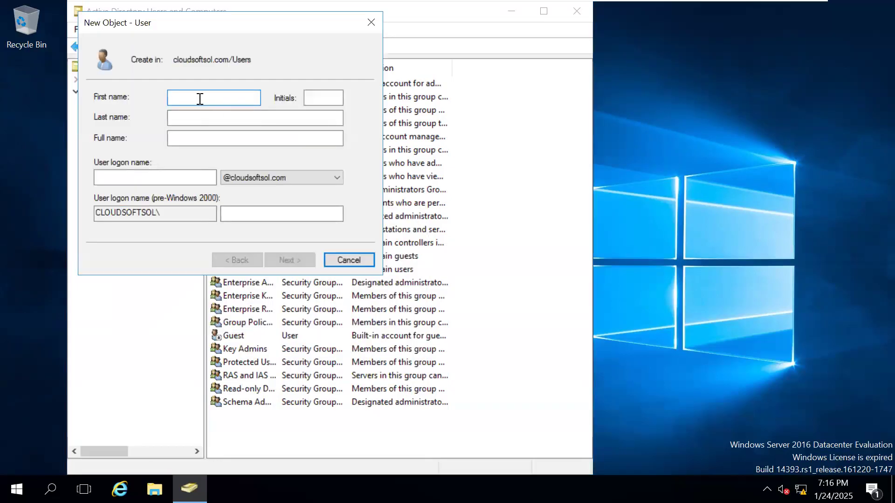
text(shiva)
click(189, 116)
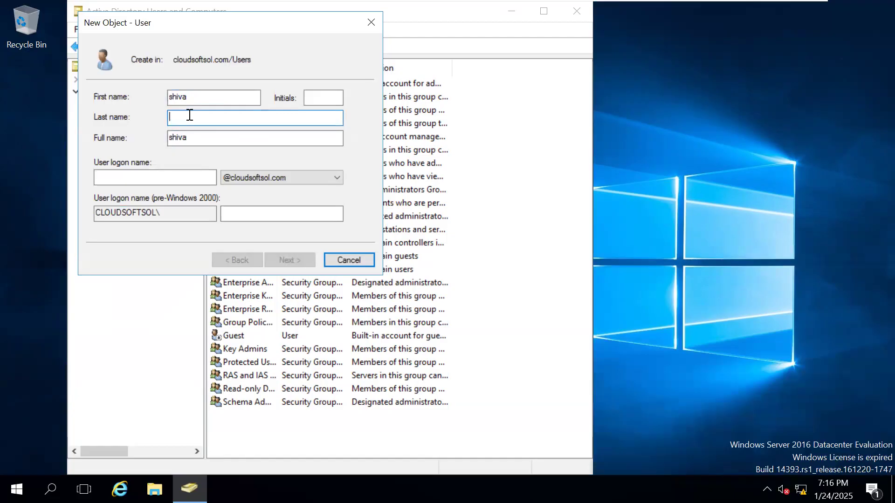
click(132, 178)
text(shiva)
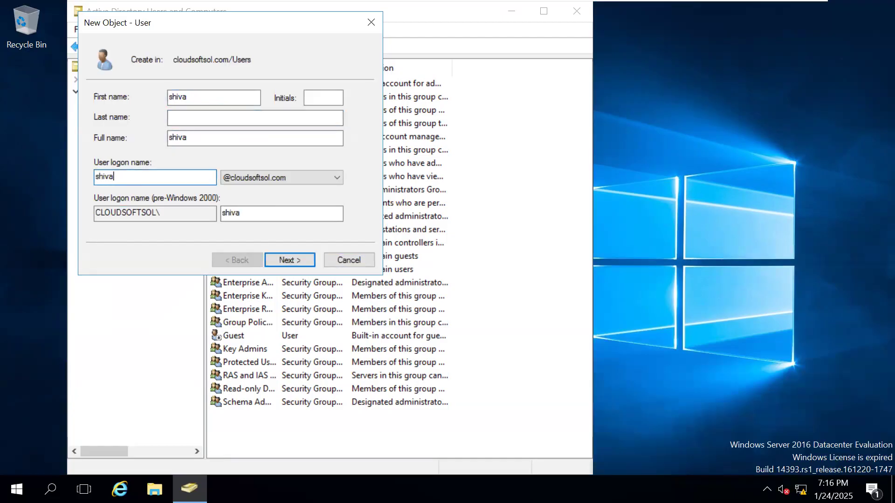
click(294, 263)
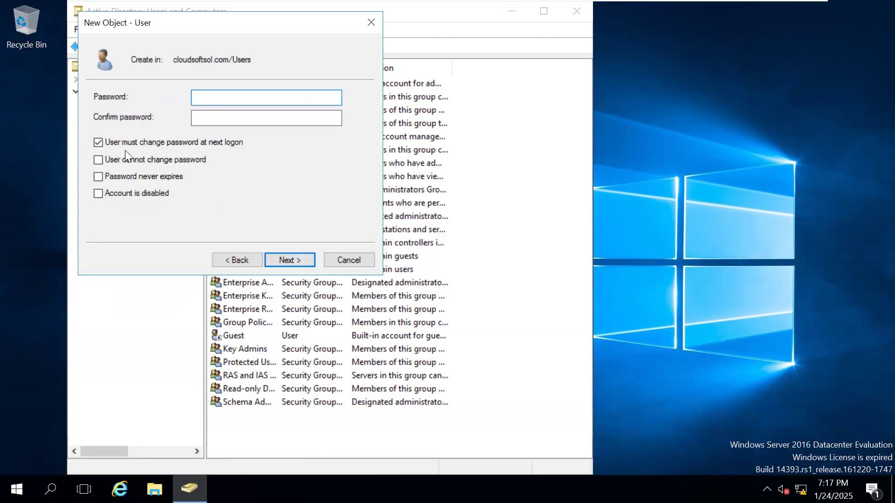
Step: Enter and confirm the user's password, clear the forced change at next logon, select Password never expires, and finish creating the account
click(99, 143)
click(210, 99)
text(•••••••••)
key(Tab)
text(•••••••••)
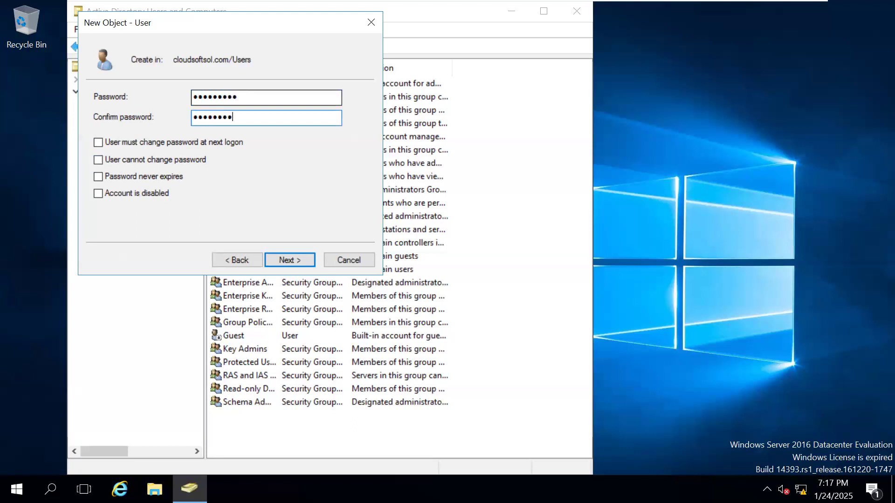
click(108, 173)
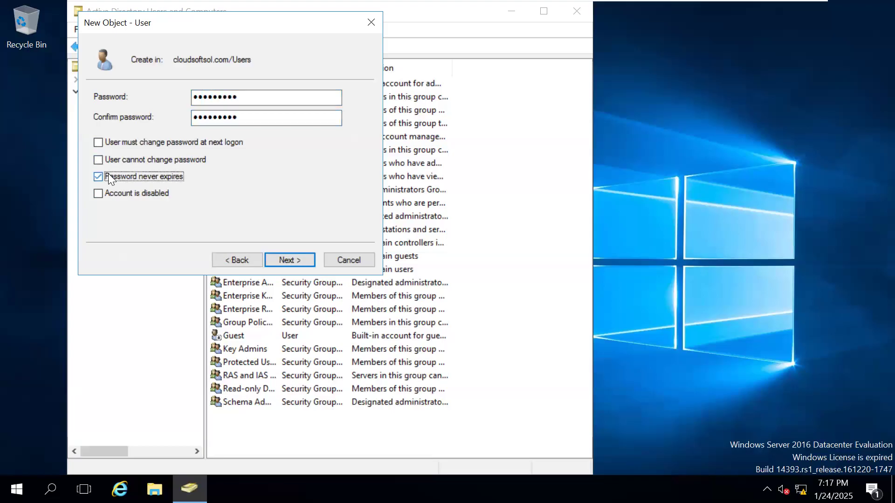
click(281, 259)
click(281, 259)
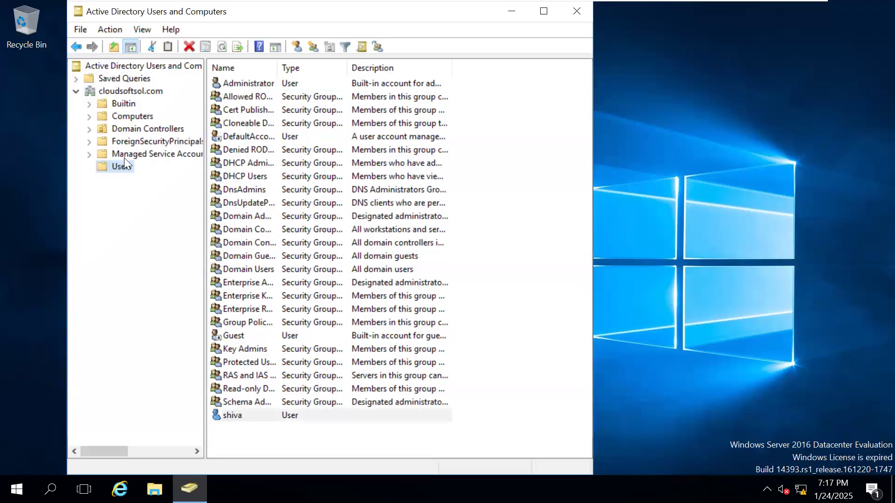
Step: Start a second user in the Users container, entering the person's first name and a matching logon name, and proceed to the password settings
right_click(119, 166)
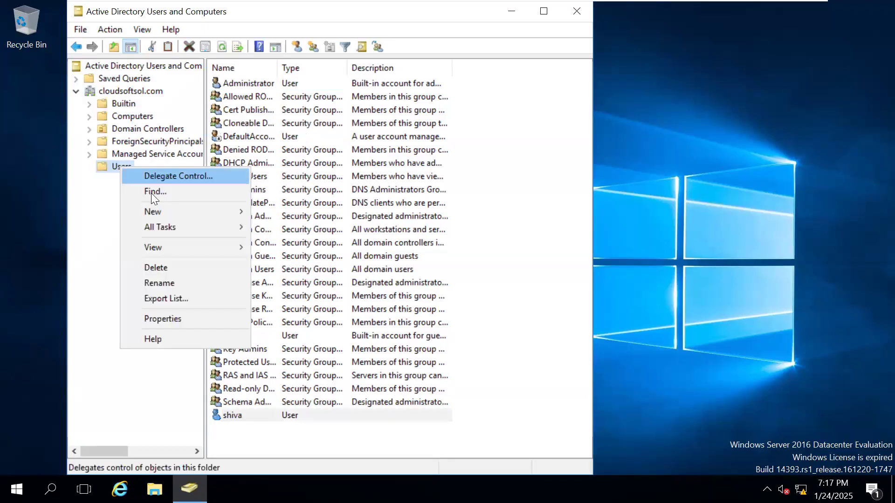
mouse_move(159, 205)
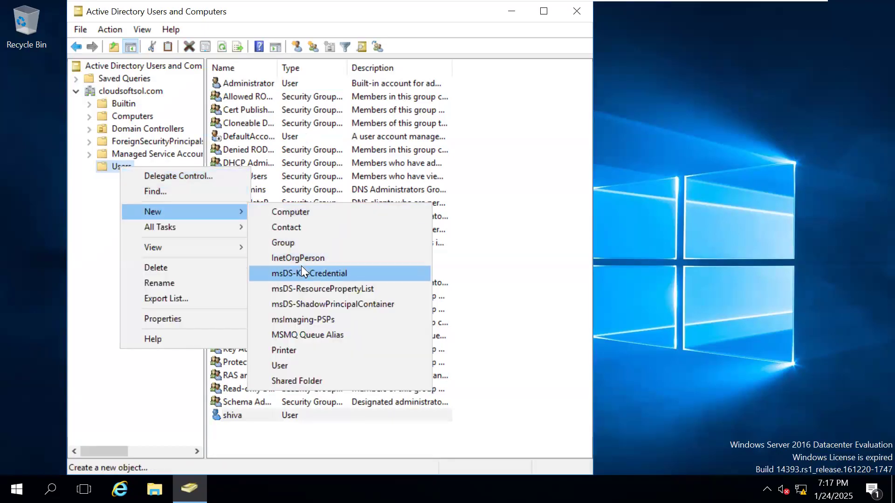
click(299, 365)
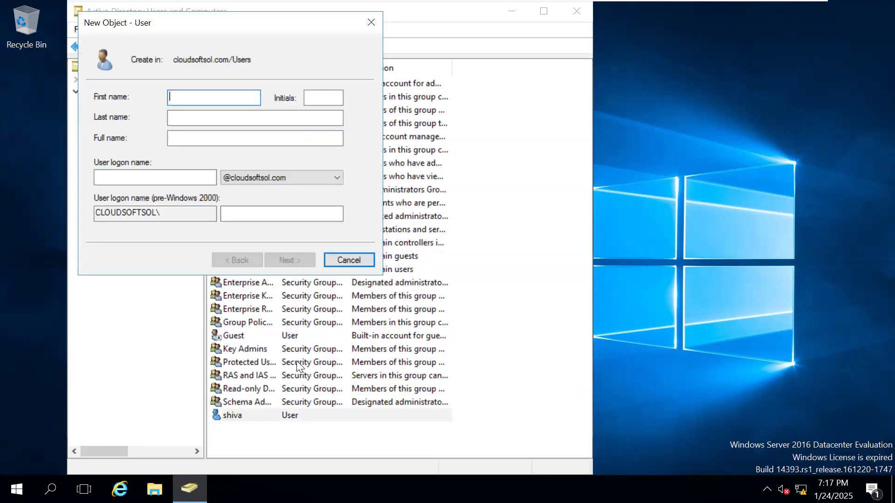
text(manoj)
key(Tab)
key(Tab)
key(Tab)
key(Tab)
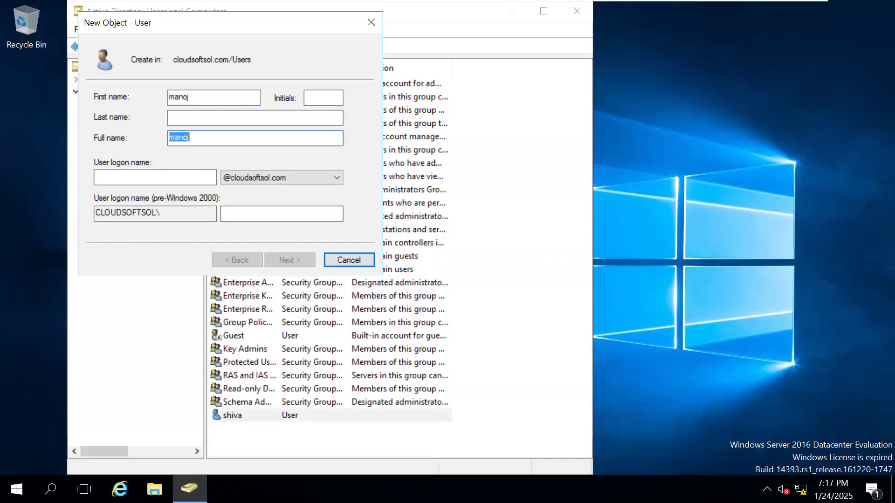
text(manoj)
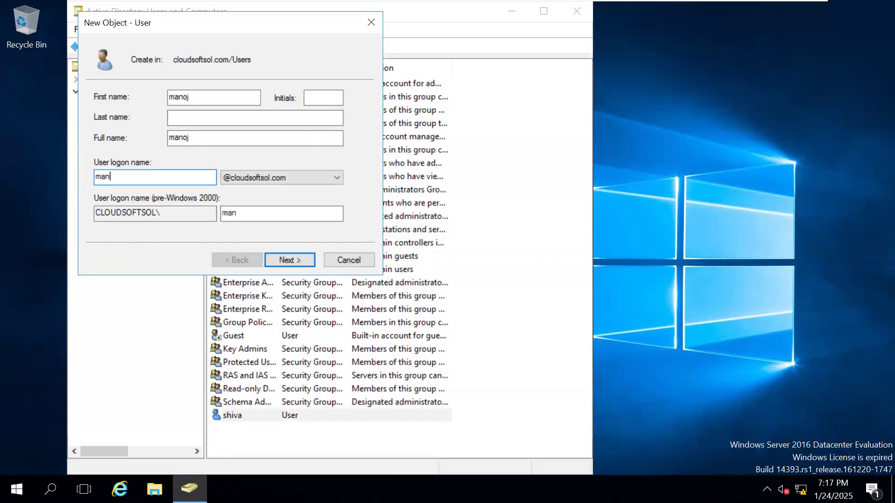
key(Tab)
Step: Enter and confirm the second user's account password and proceed to the account summary
key(Tab)
key(Tab)
key(Tab)
key(Return)
text(*********)
key(Tab)
text(*******)
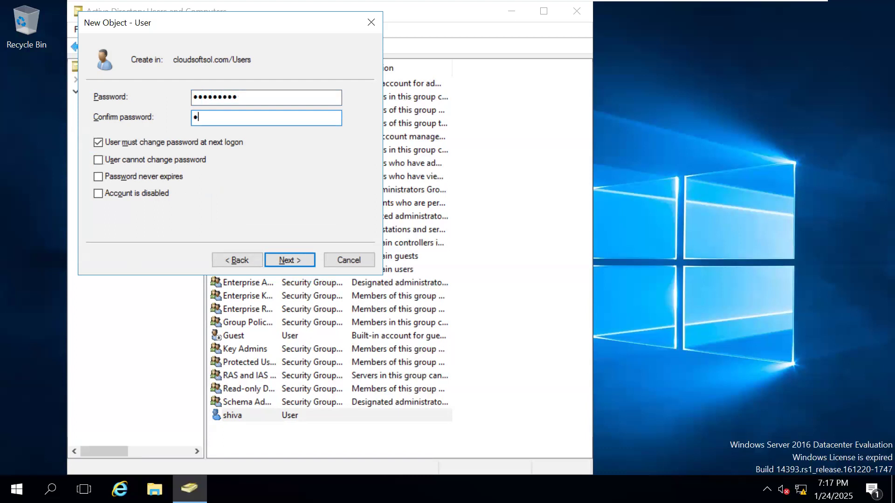
text(**)
key(Return)
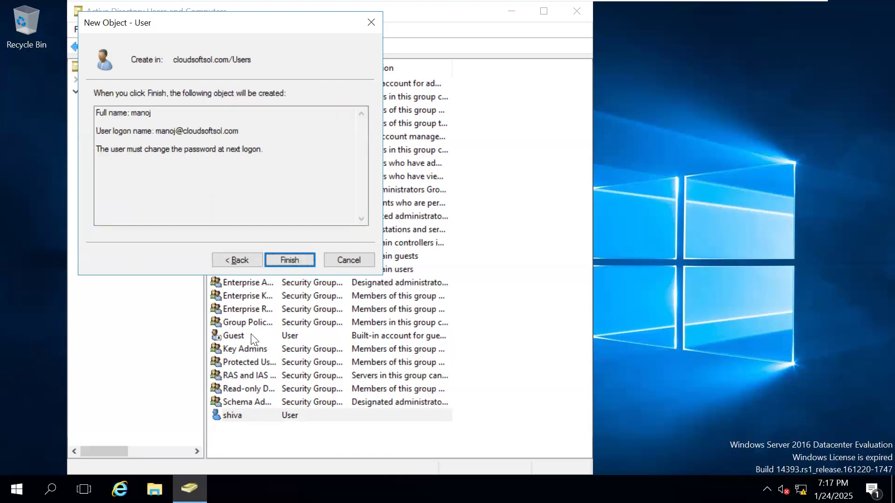
Step: Return to the second user's password options, clear the required password change at next logon, and finish creating the account
click(237, 259)
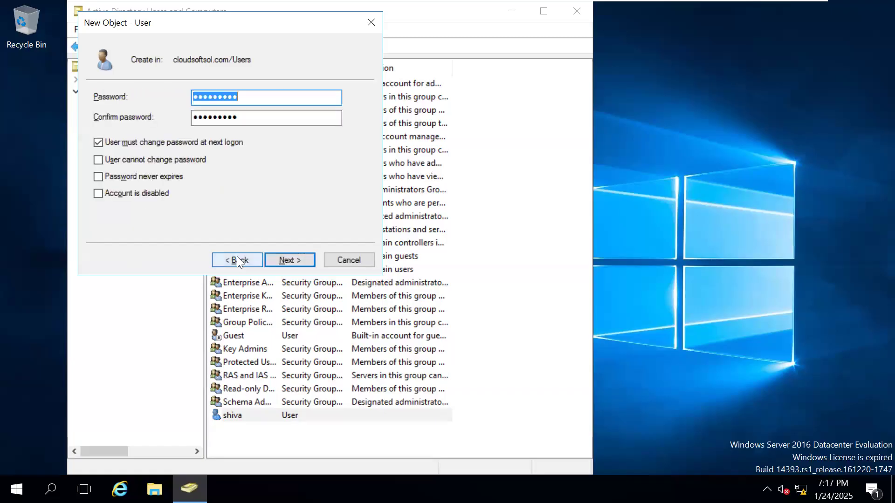
click(119, 141)
click(124, 160)
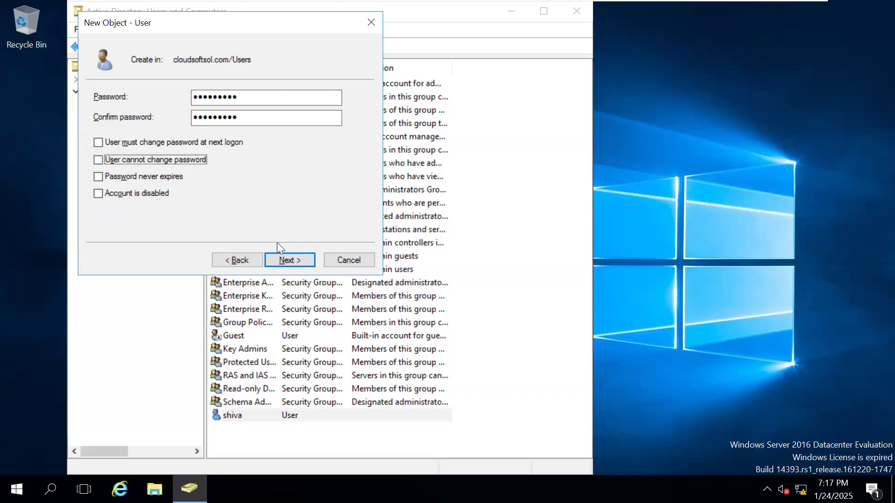
click(287, 259)
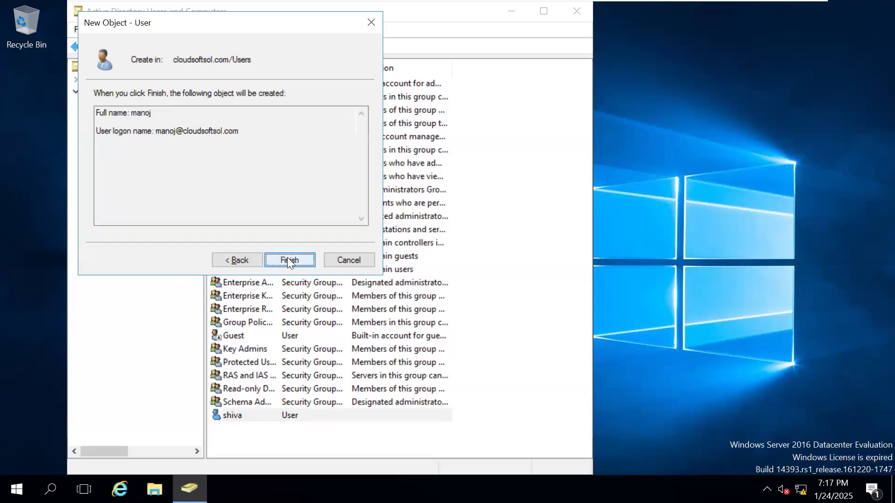
click(288, 260)
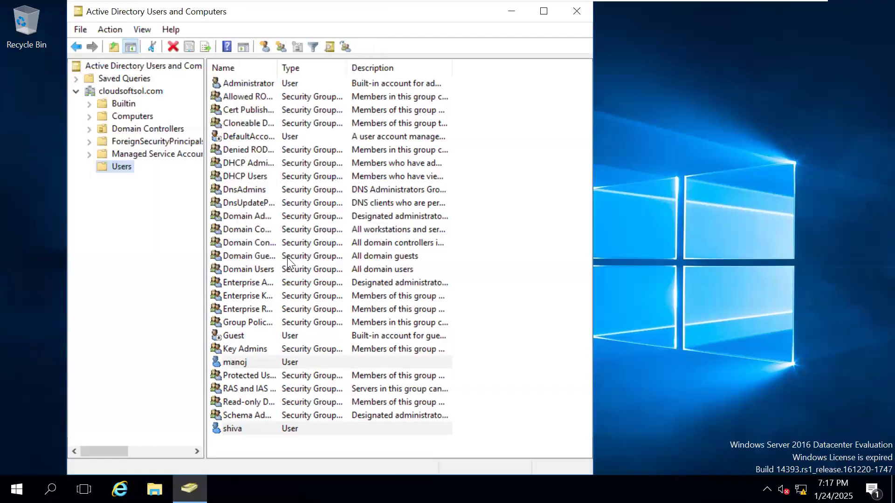
Step: Start a third user in the Users container, entering the person's first name and a matching logon name, and proceed to the password settings
right_click(123, 166)
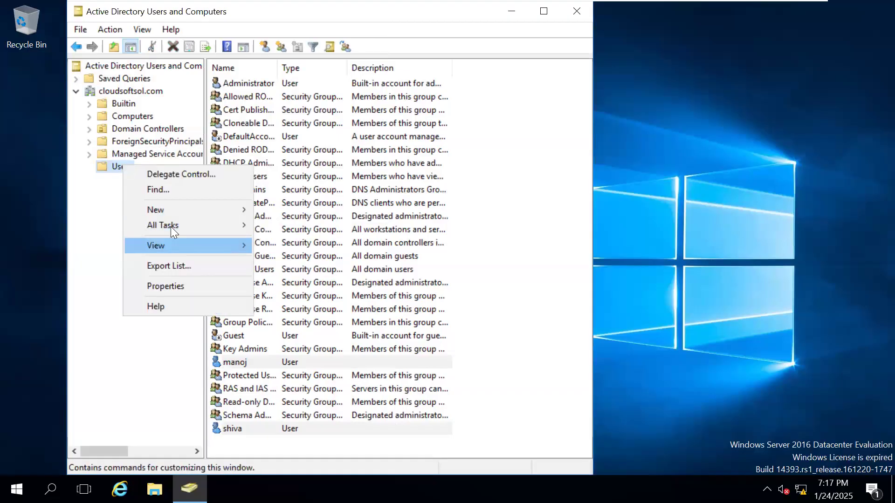
mouse_move(170, 212)
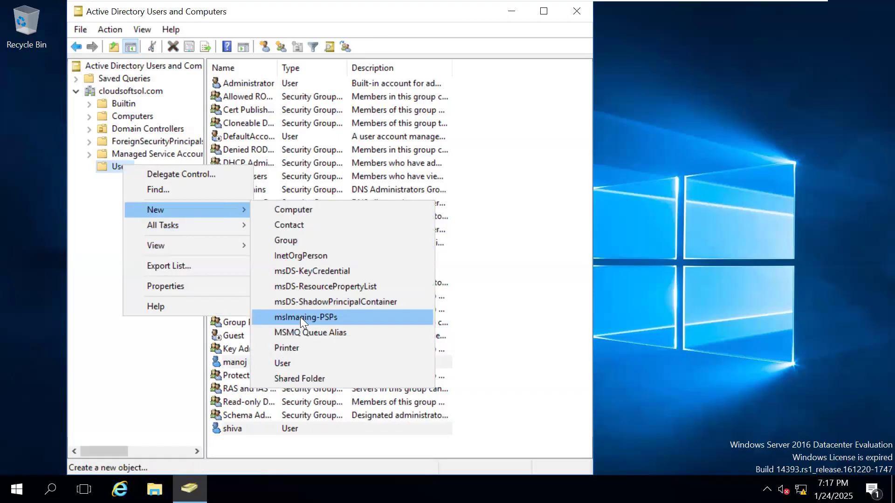
click(293, 362)
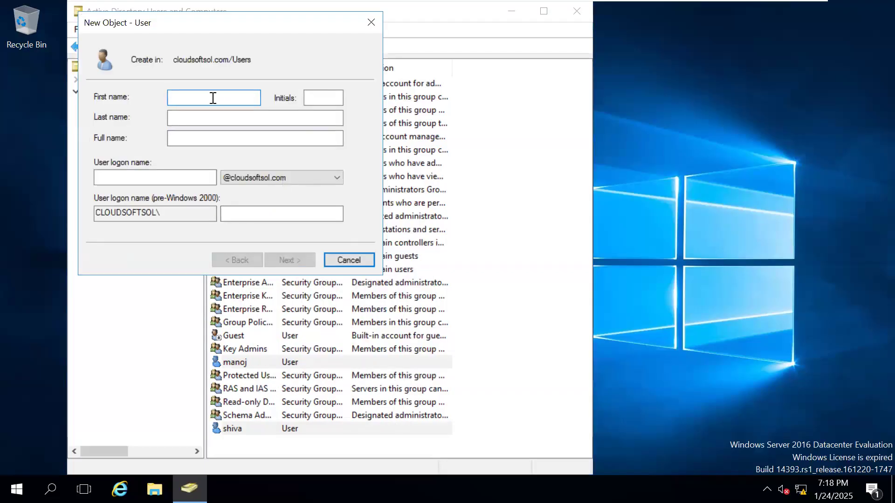
text(rushi)
key(Tab)
key(Tab)
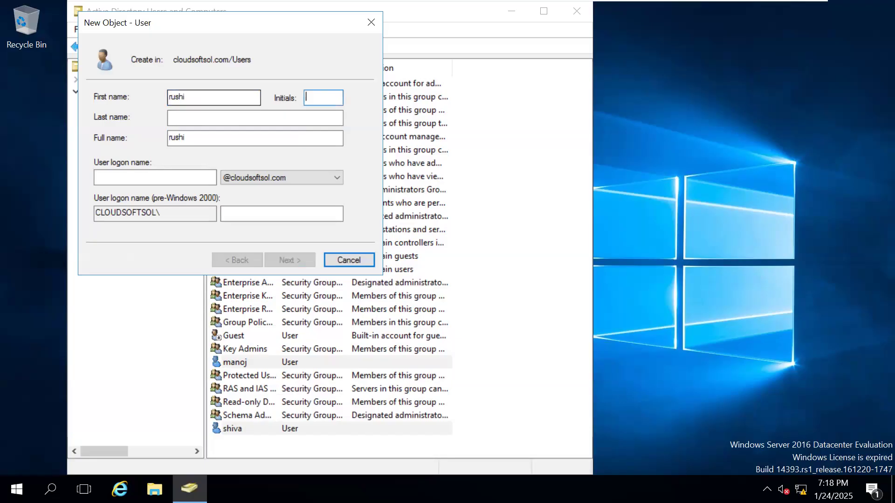
key(Tab)
key(Tab)
text(rushi)
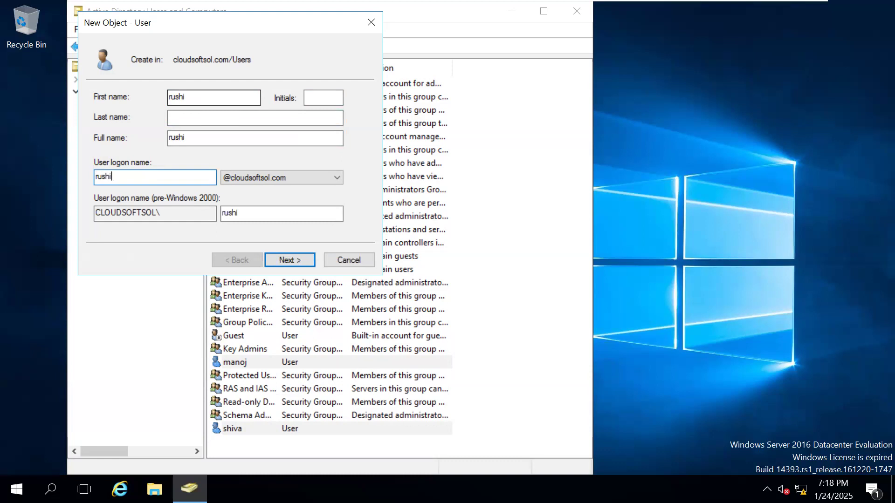
click(301, 257)
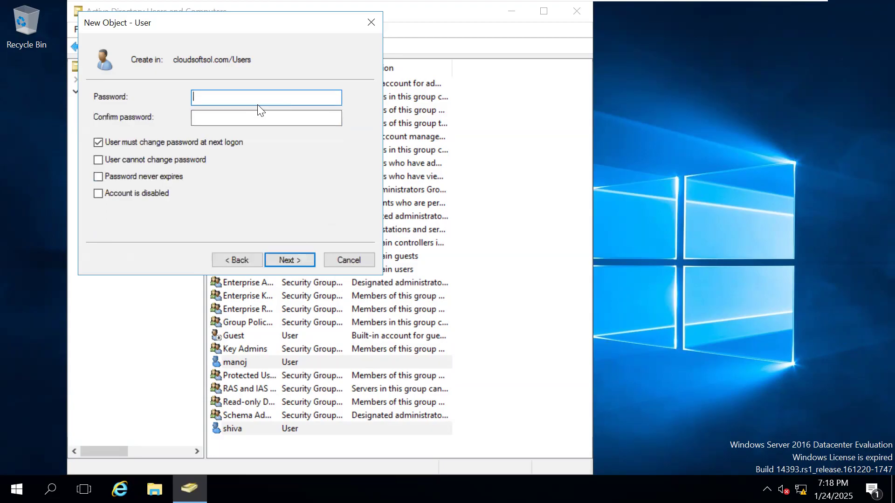
Step: Enter and confirm the third user's account password
text(•••••••••)
key(Tab)
text(•••)
text(****)
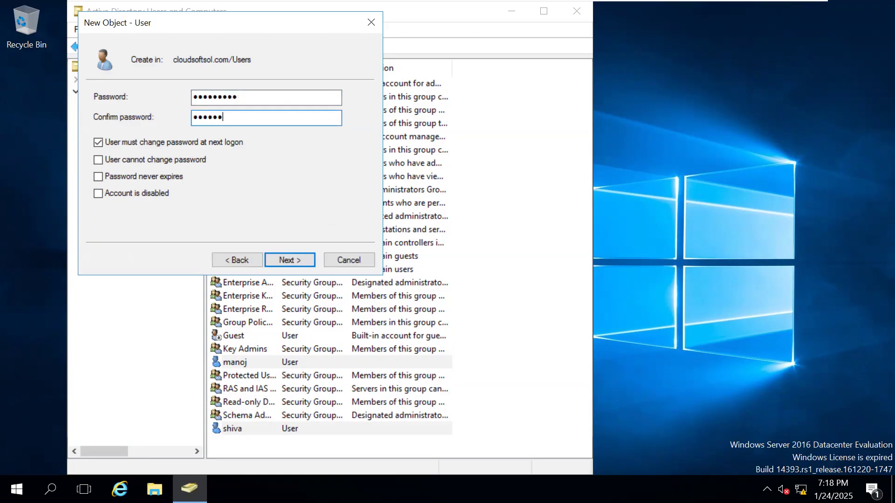
Step: Clear the required password change at next logon for the third user and finish creating the account
click(141, 142)
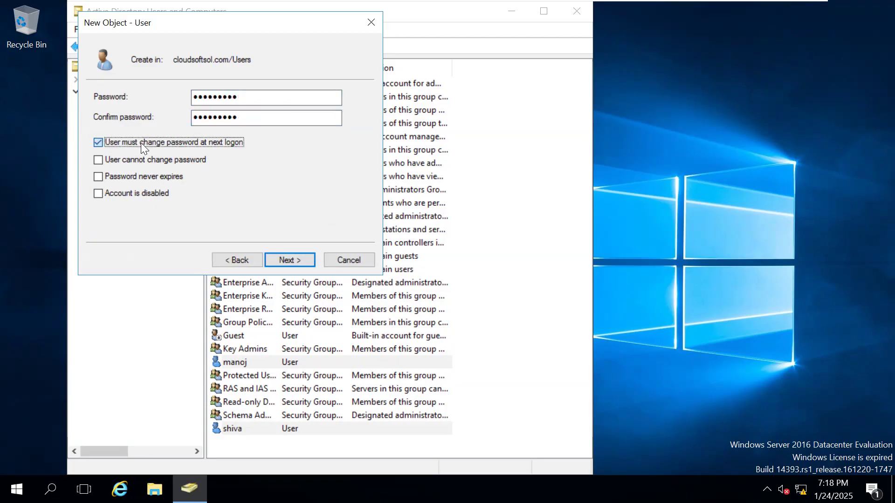
click(285, 256)
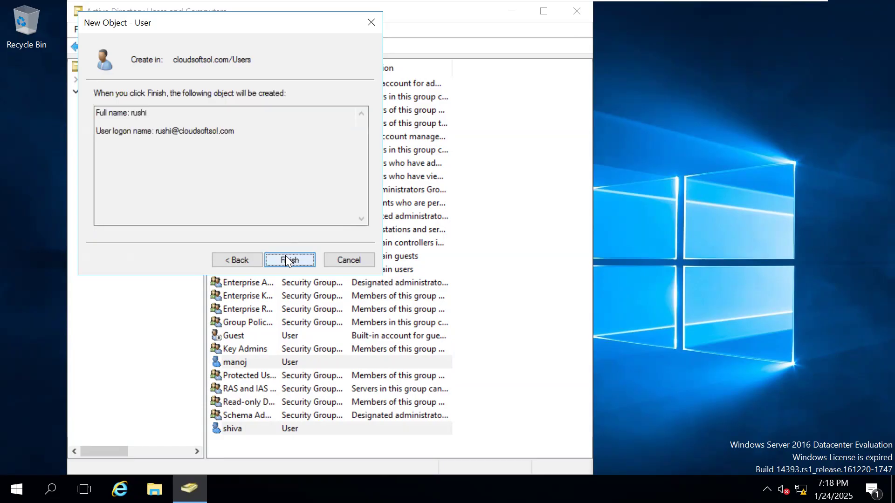
click(289, 259)
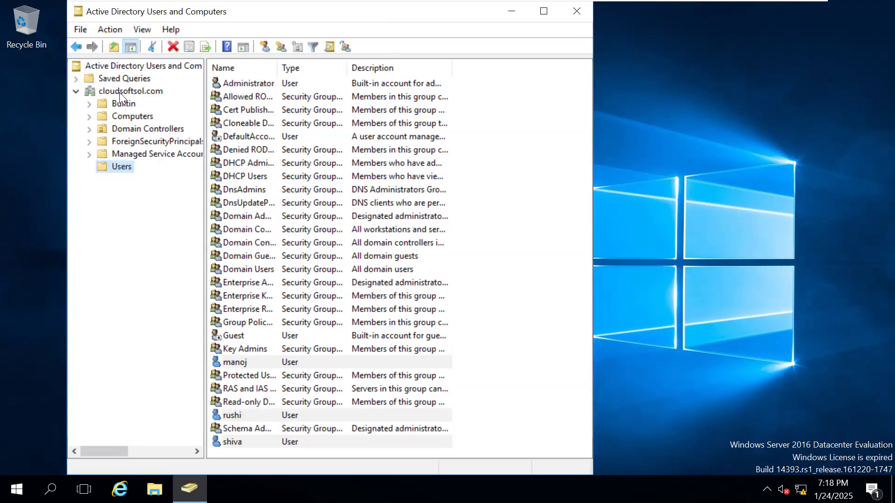
Step: Create a global security group named hrgroup in the Users container
right_click(122, 167)
mouse_move(168, 214)
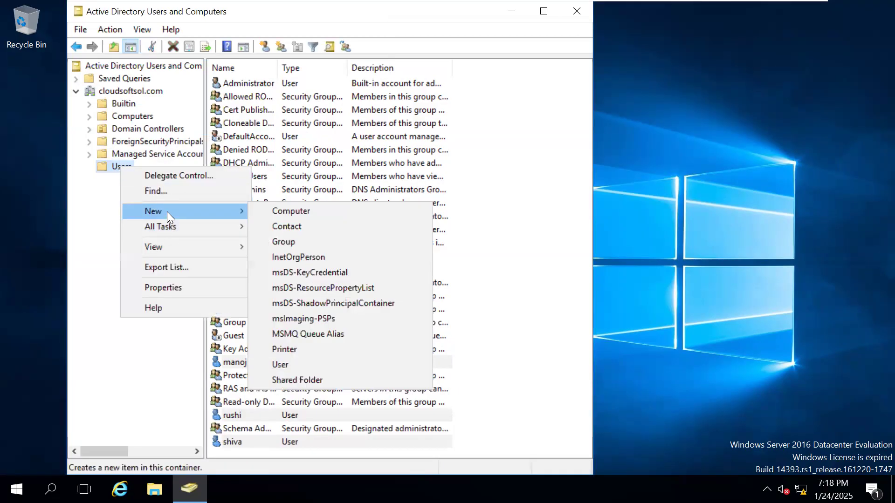
click(299, 240)
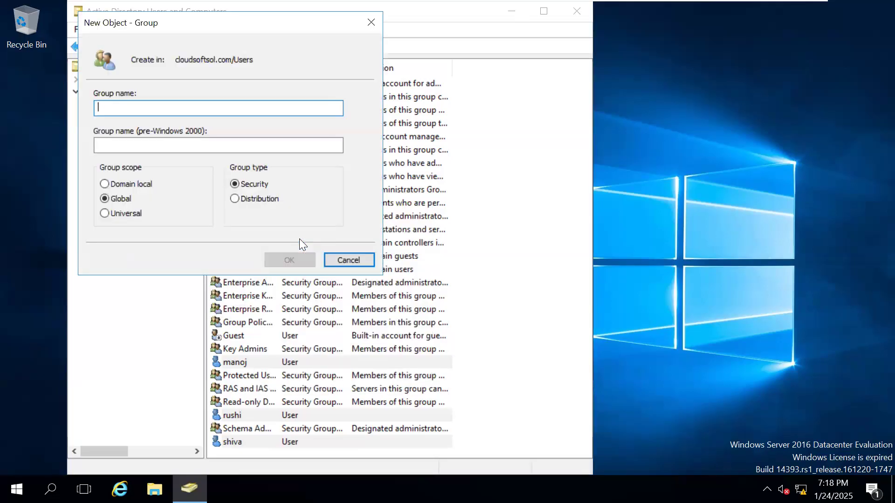
text(s)
key(BackSpace)
text(hrusers)
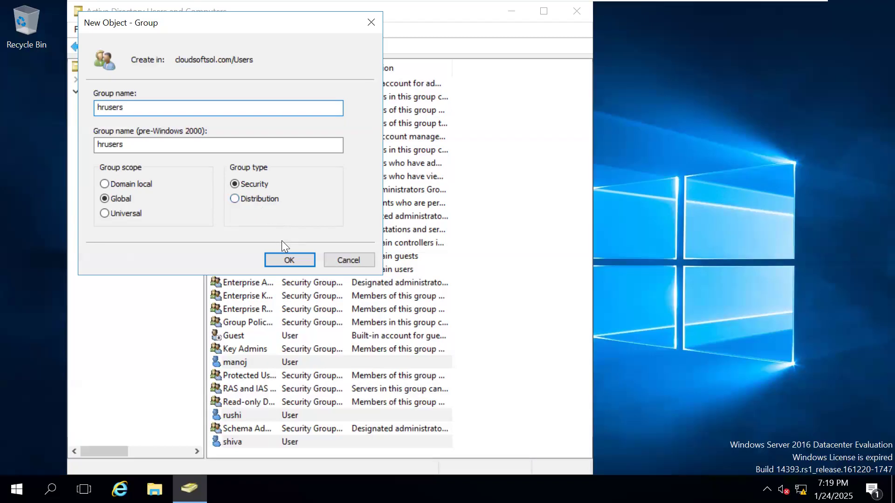
key(BackSpace)
key(BackSpace)
key(BackSpace)
key(BackSpace)
key(BackSpace)
text(group)
click(278, 263)
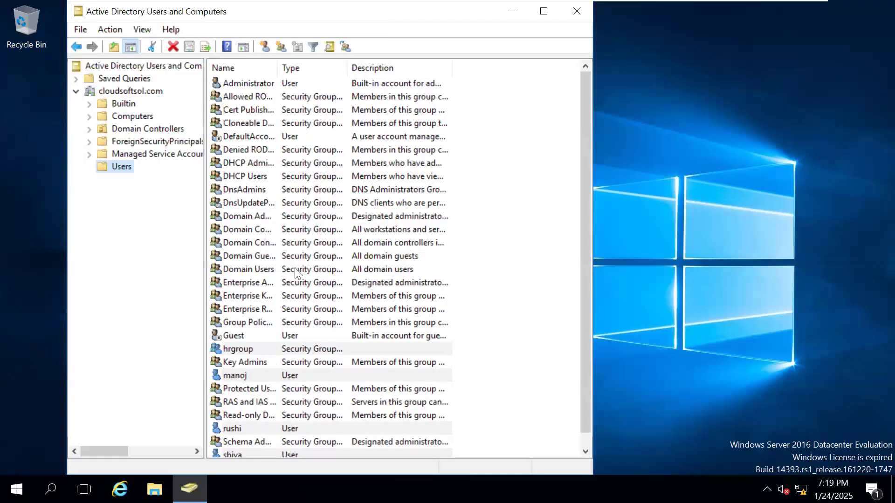
Step: Start adding members to hrgroup and run an unfiltered advanced search of the cloudsoftsol.com directory
double_click(238, 350)
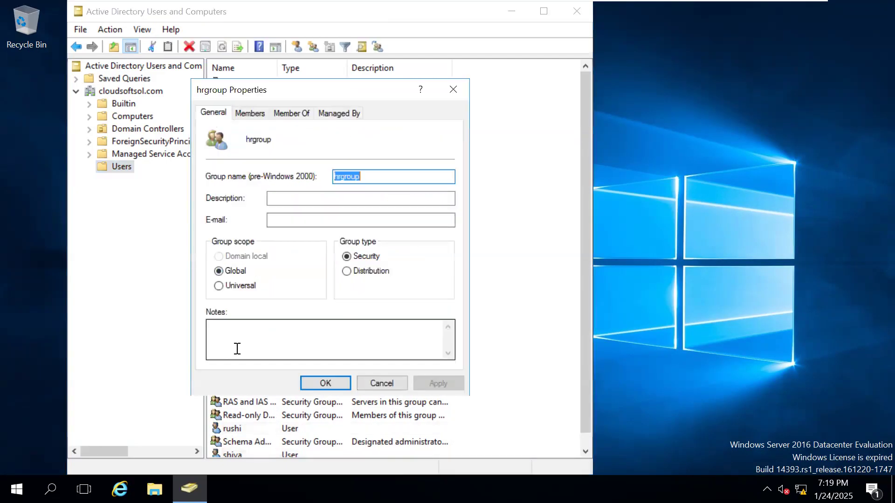
click(244, 113)
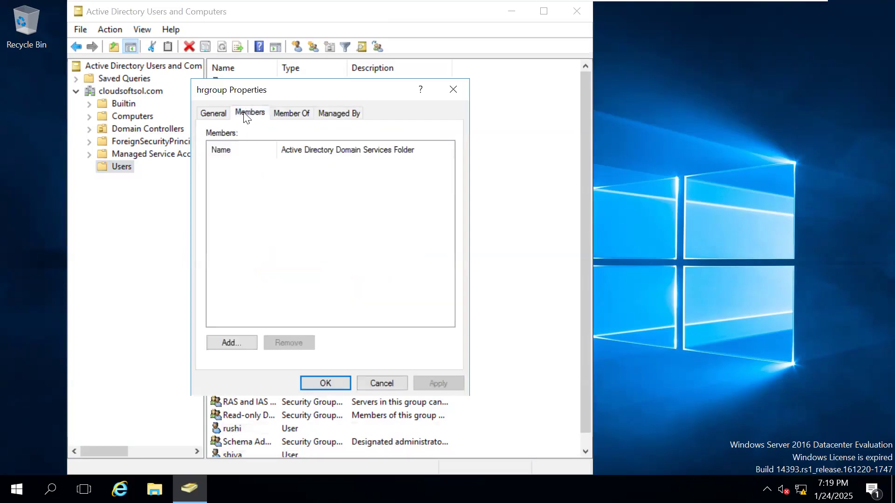
click(228, 342)
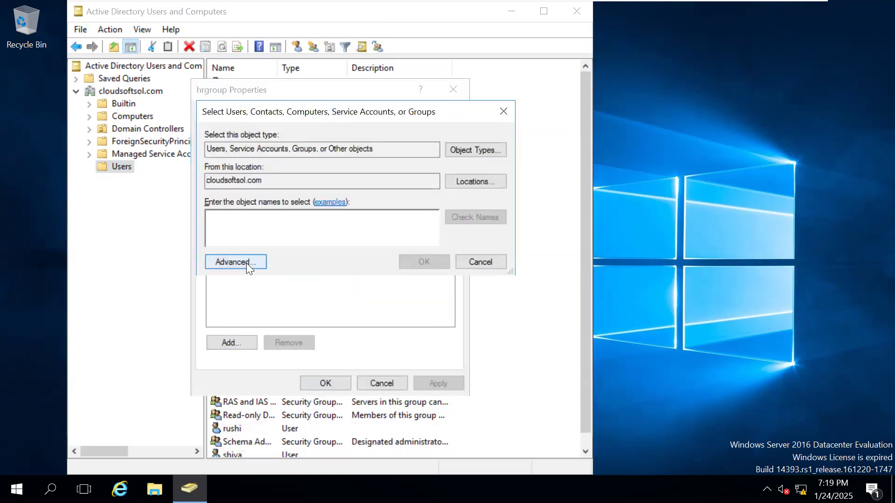
click(245, 263)
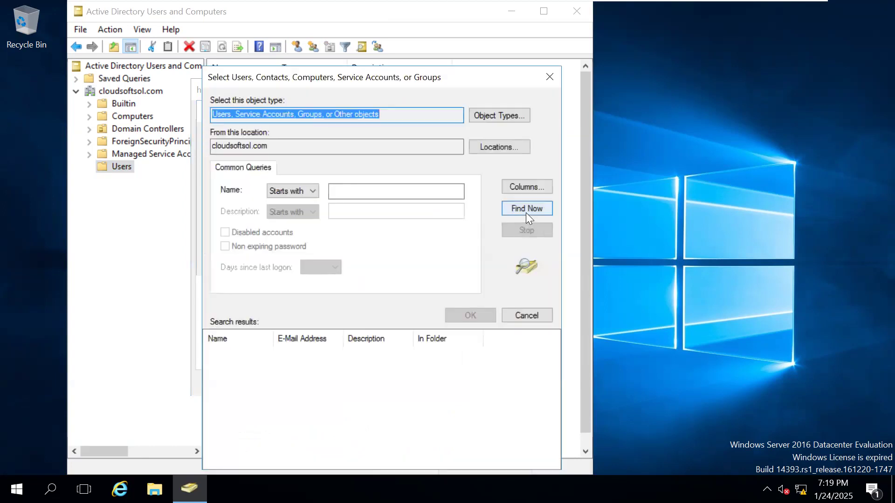
click(525, 210)
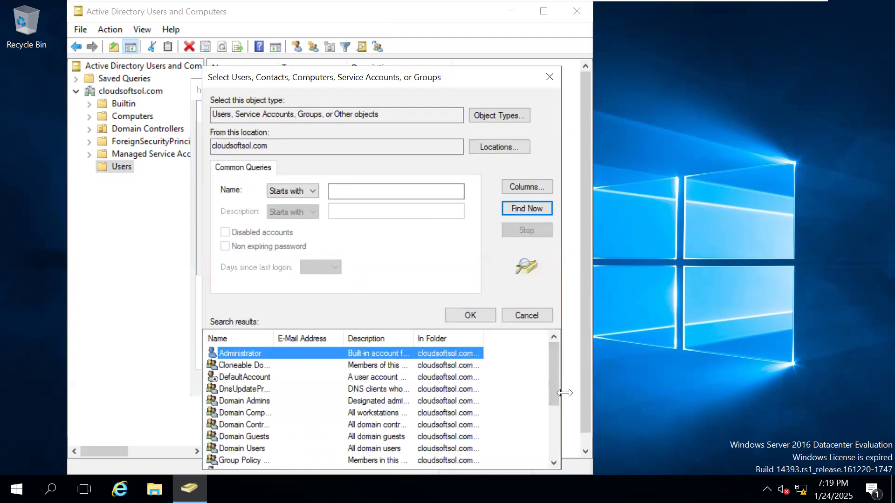
Step: Add the last two users in the search results to hrgroup and apply the membership
drag(551, 384, 563, 458)
click(230, 466)
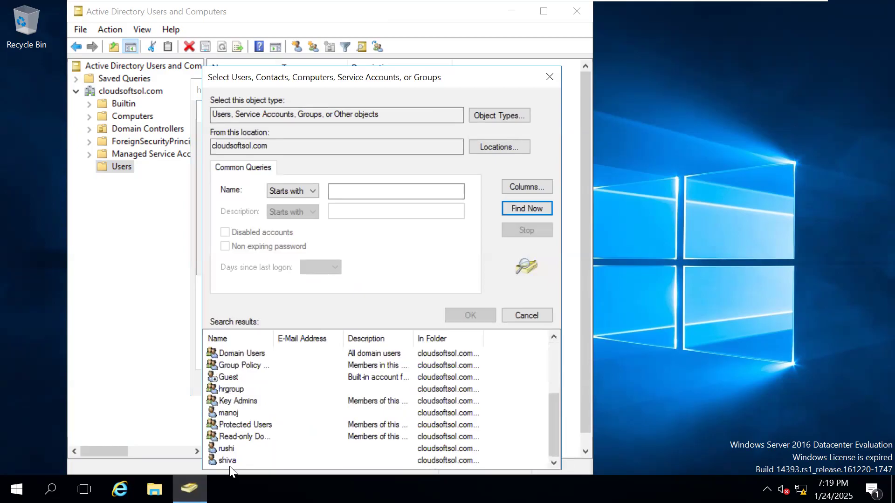
click(229, 464)
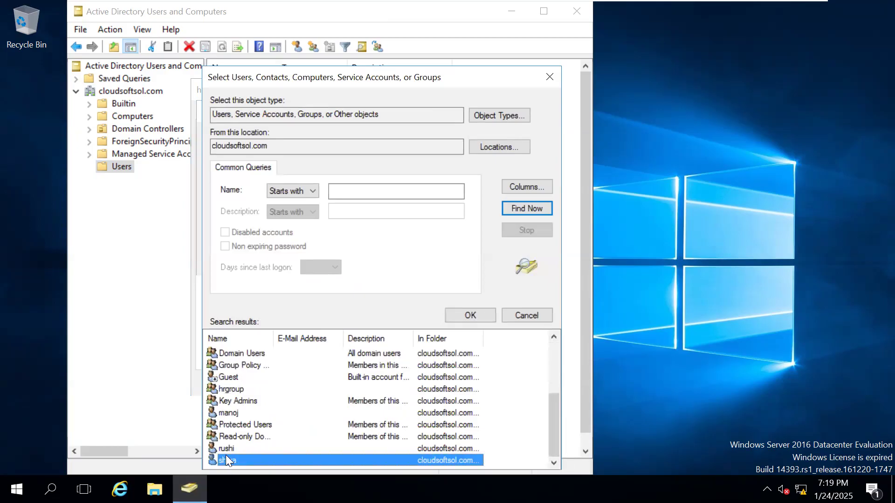
ctrl+click(224, 451)
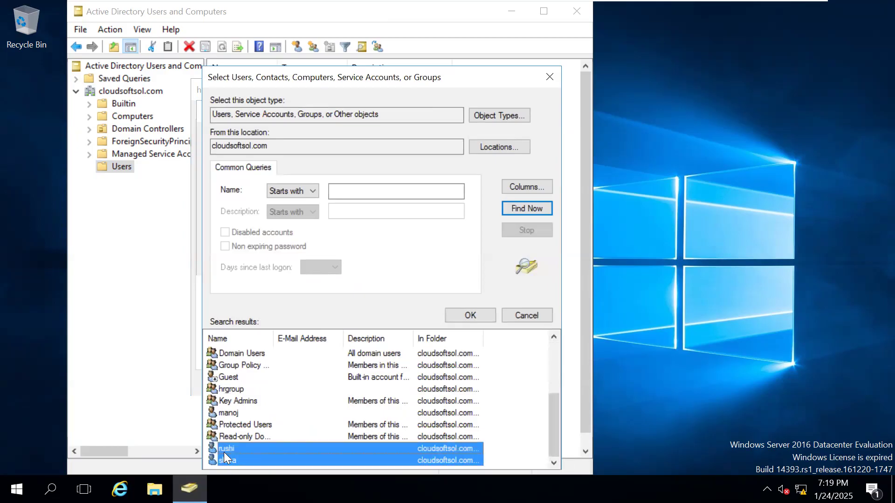
click(459, 317)
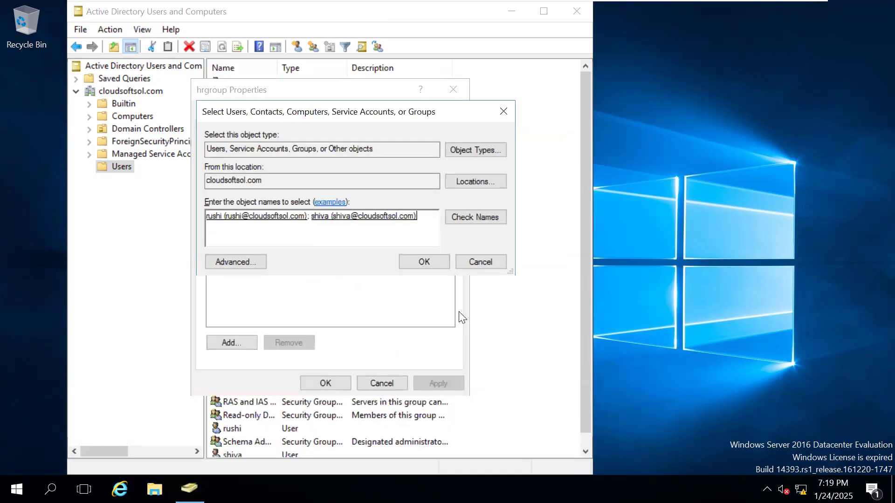
click(409, 261)
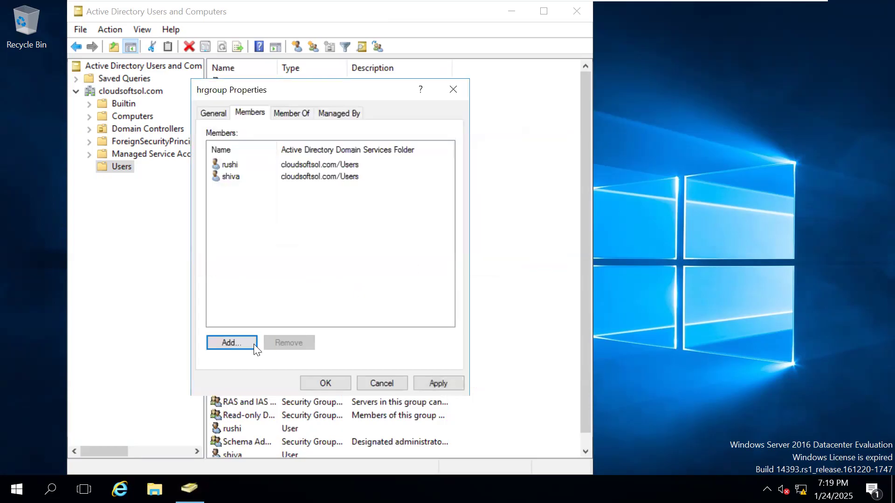
click(426, 378)
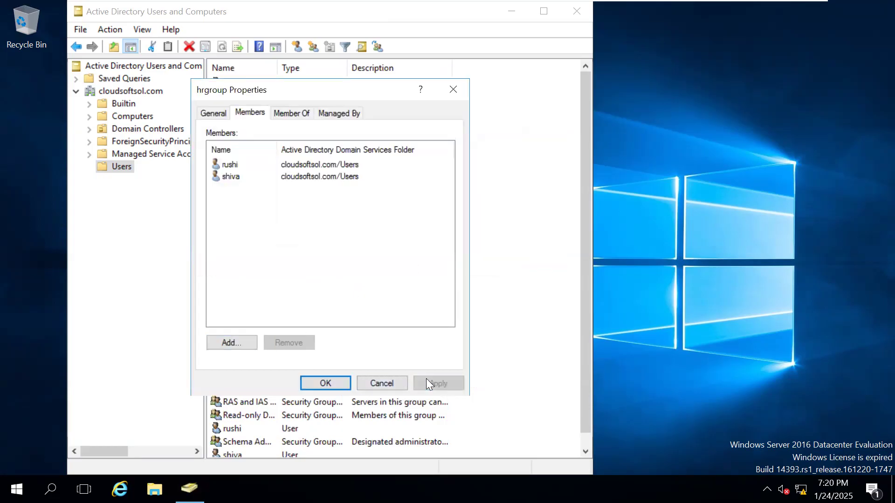
click(321, 381)
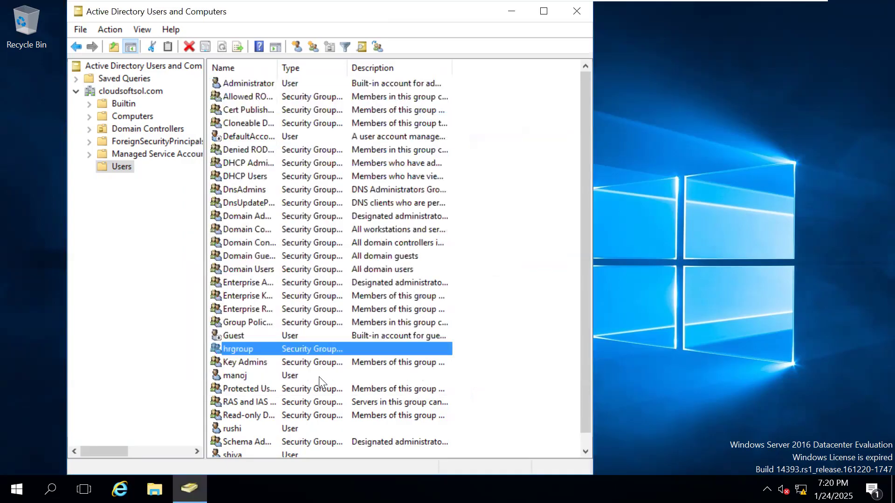
Step: Create a global security group named salesgroup in the Users container
right_click(125, 166)
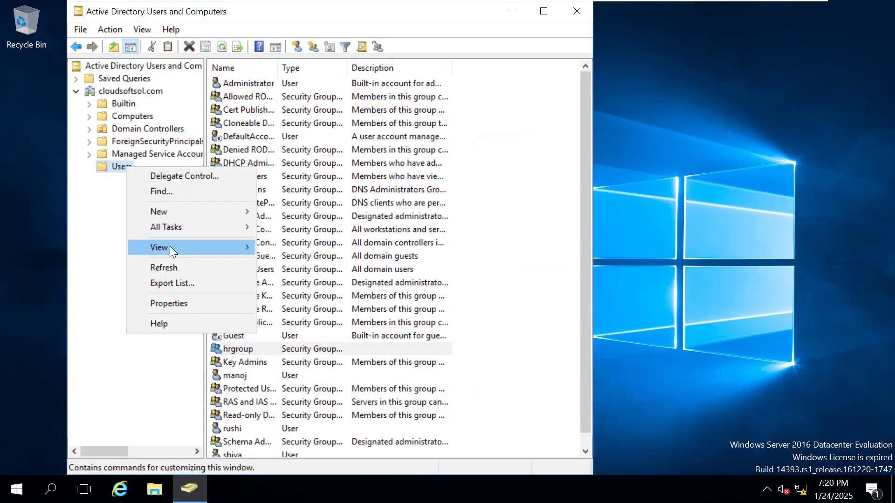
mouse_move(171, 251)
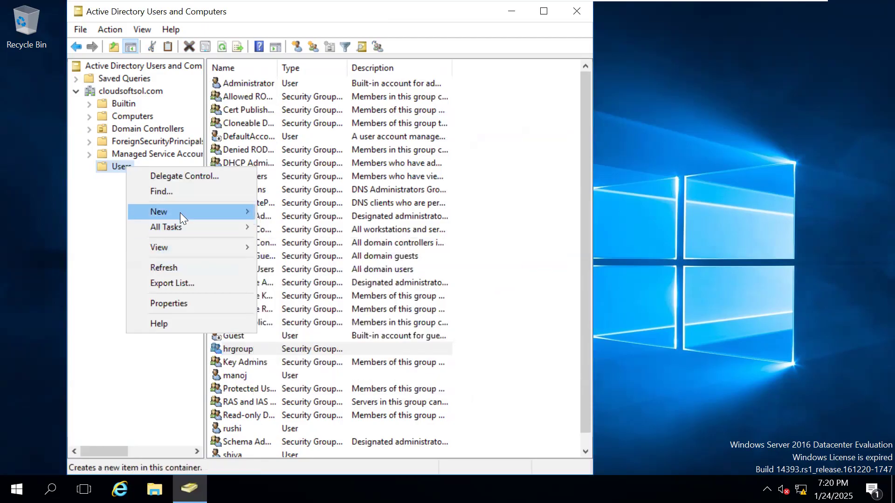
mouse_move(194, 211)
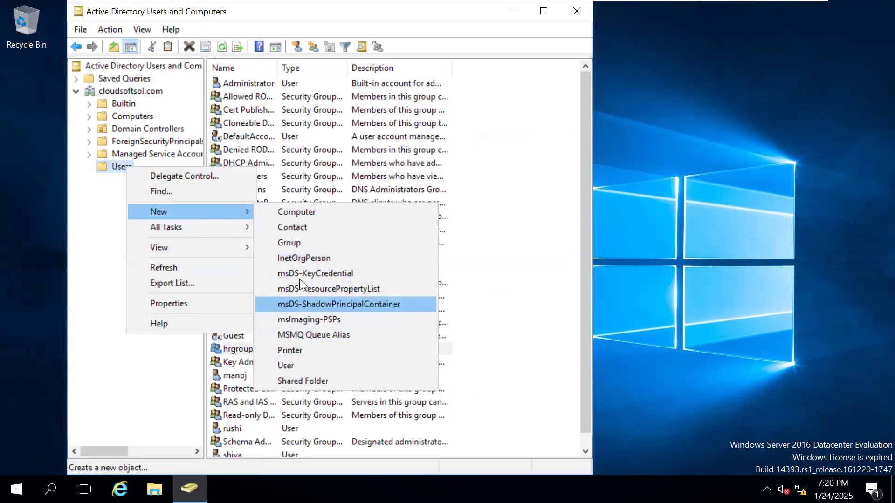
click(296, 247)
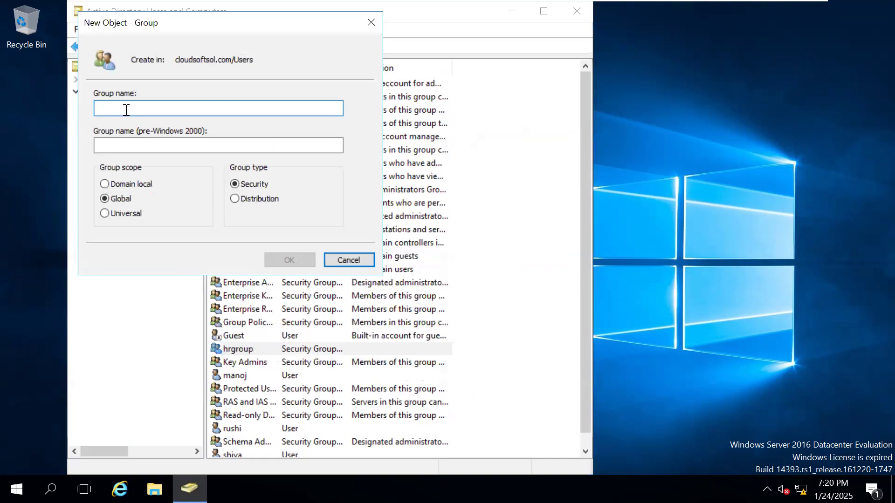
text(sales)
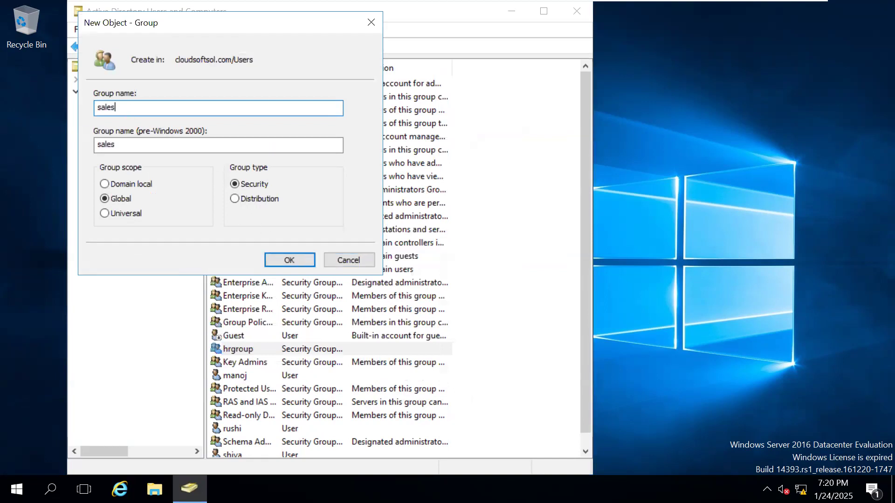
text(group)
click(291, 261)
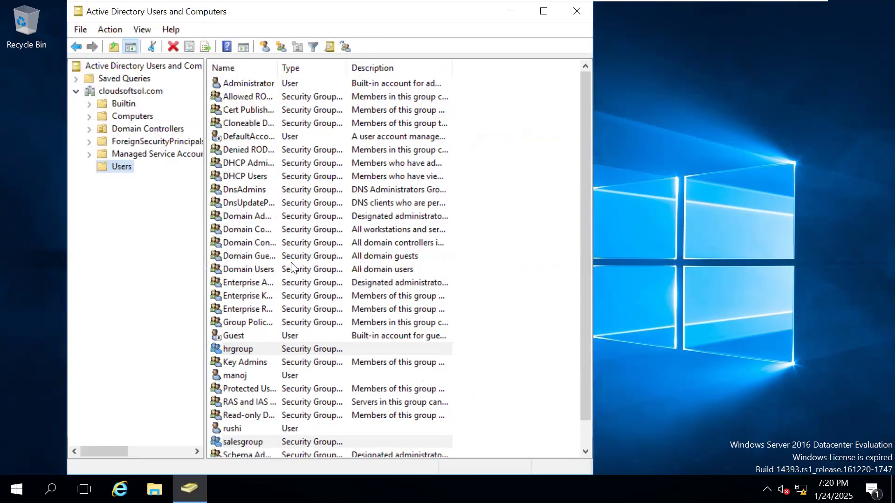
right_click(239, 441)
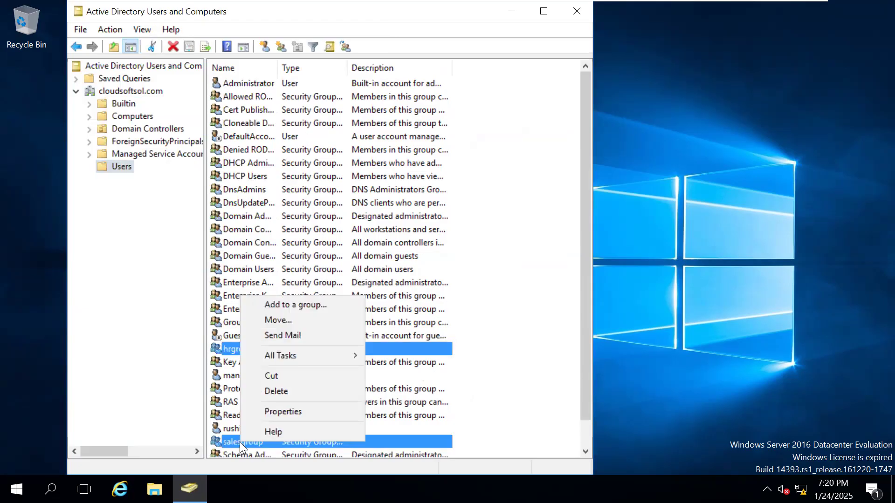
click(270, 412)
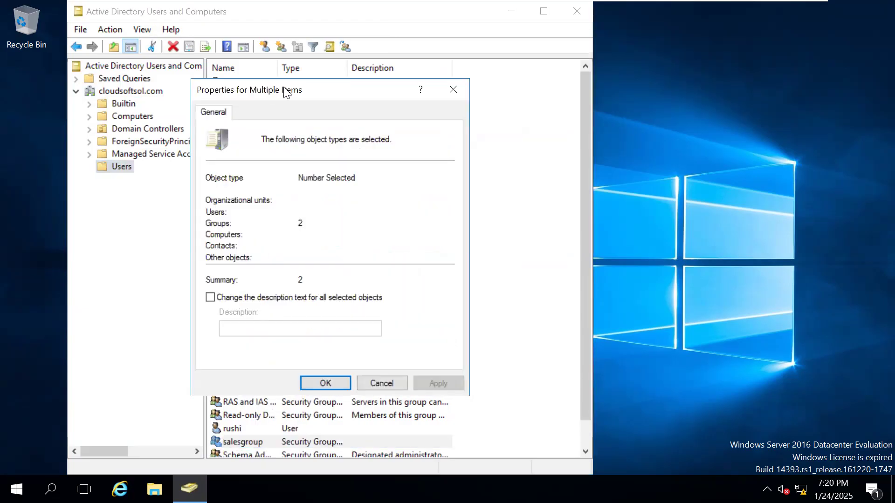
click(385, 381)
click(385, 383)
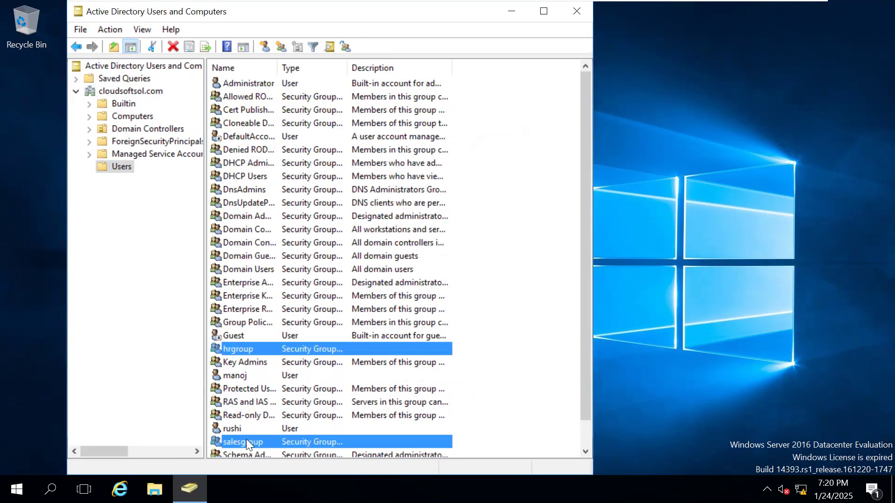
Step: Start adding members to salesgroup and pick the user found by an advanced search for names starting with "ma"
double_click(246, 442)
click(252, 113)
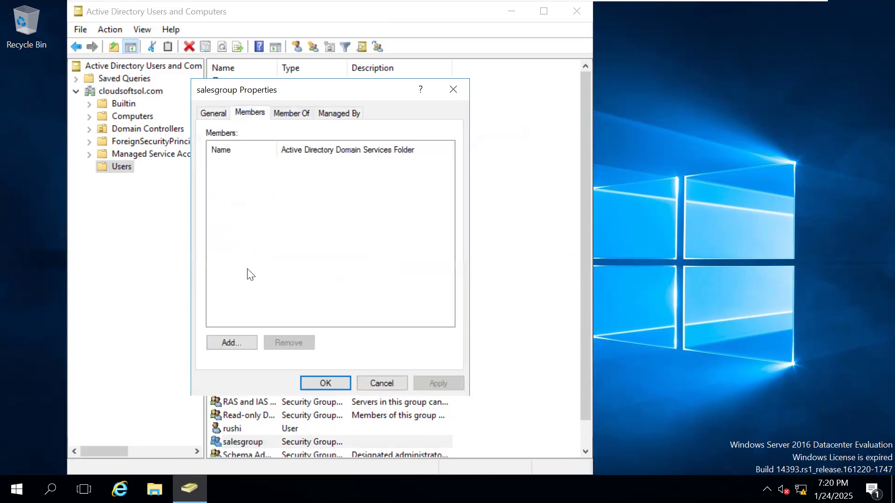
click(228, 340)
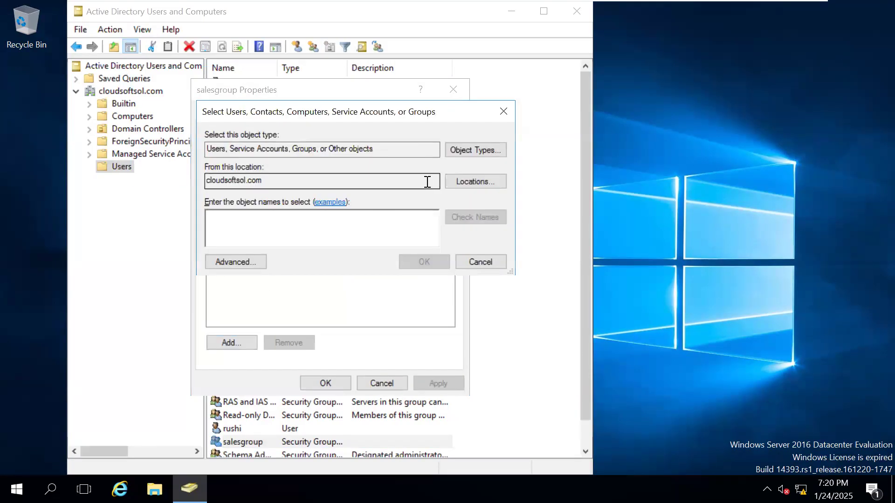
click(234, 261)
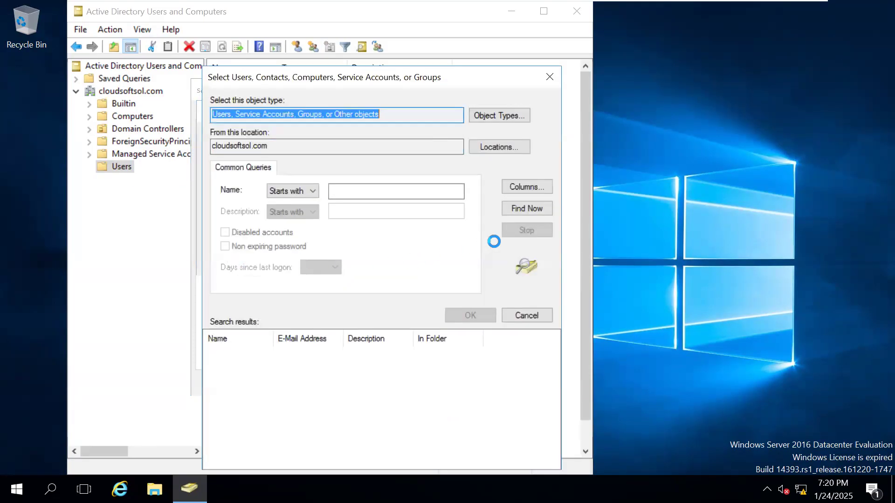
click(520, 206)
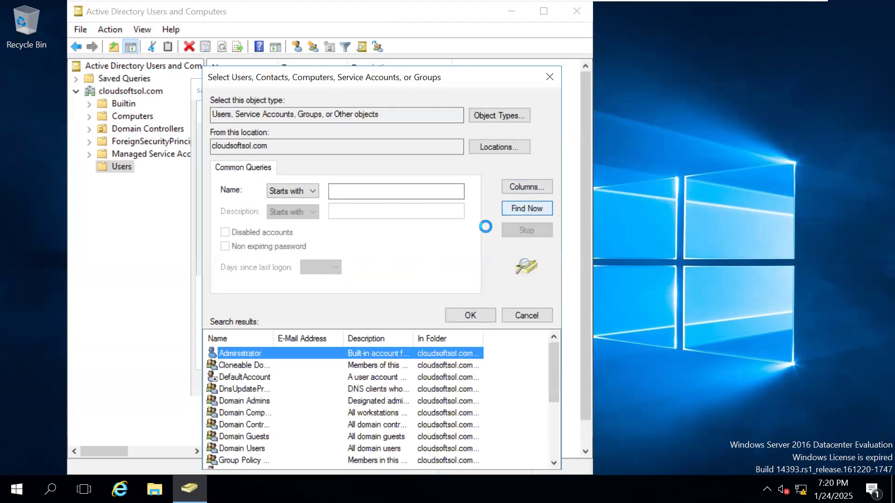
click(346, 192)
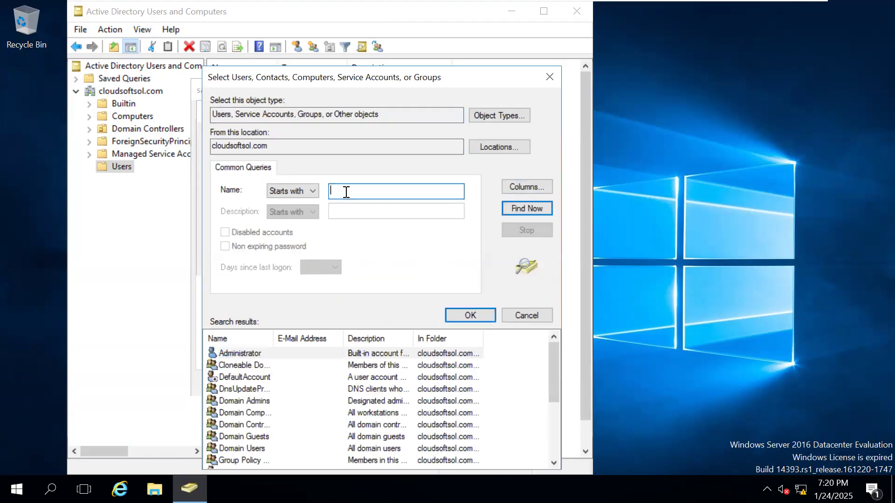
text(ma)
click(507, 208)
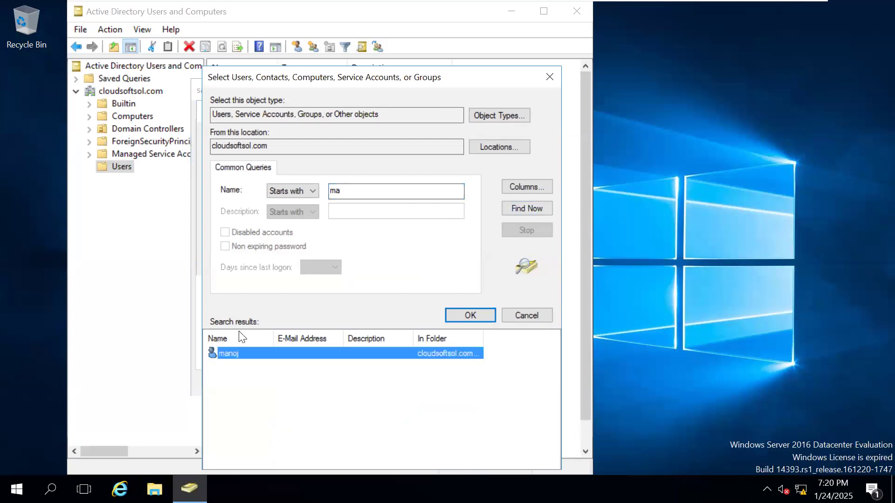
double_click(229, 353)
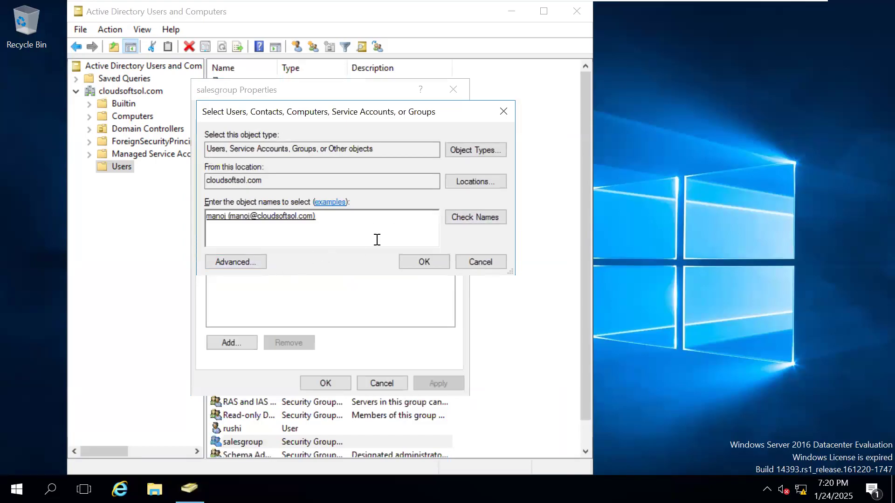
Step: Search the directory for names starting with "rus" and include the matching user in the salesgroup member selection
click(464, 215)
click(241, 257)
click(528, 207)
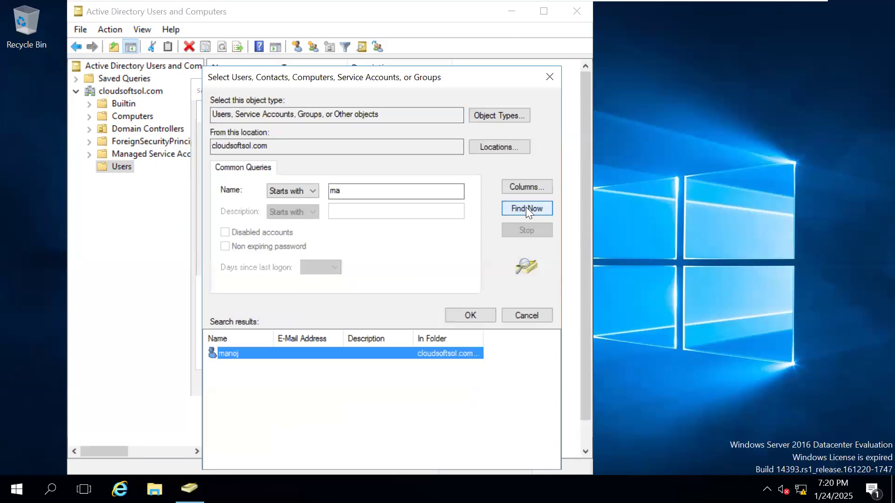
click(375, 194)
key(BackSpace)
key(BackSpace)
text(rus)
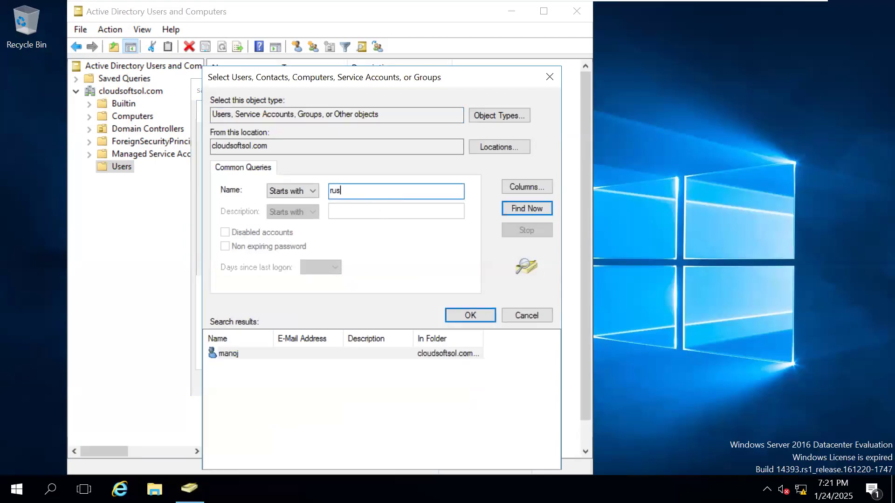
click(532, 212)
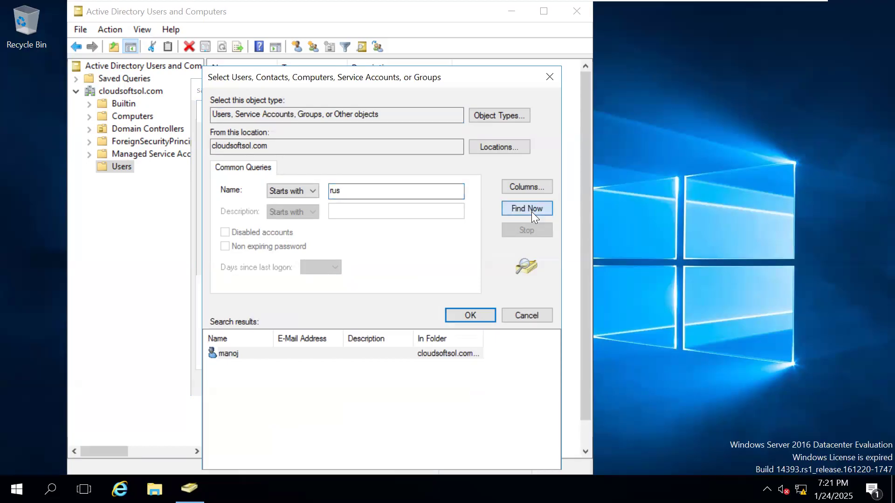
double_click(232, 355)
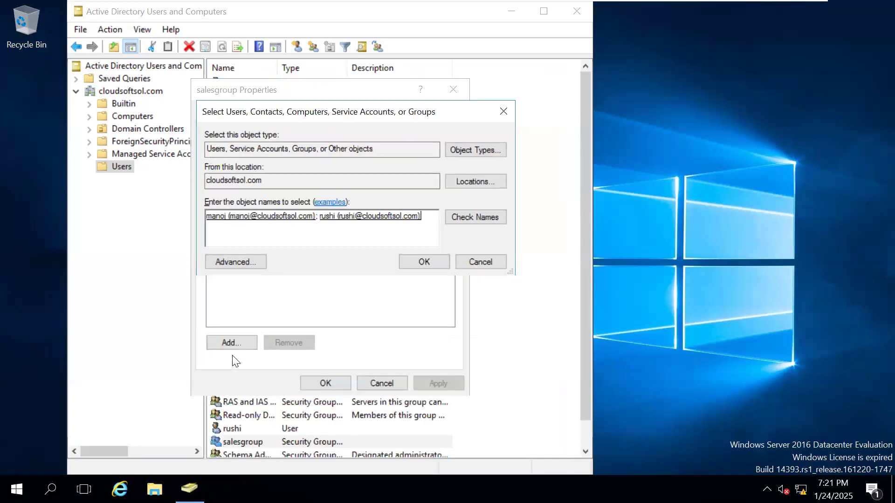
Step: Apply both selected users as members of salesgroup and close Active Directory Users and Computers
click(418, 266)
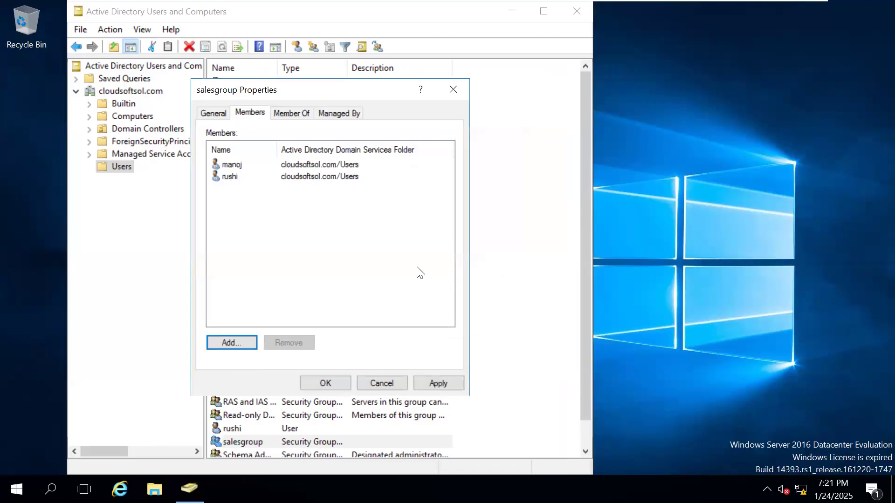
click(433, 384)
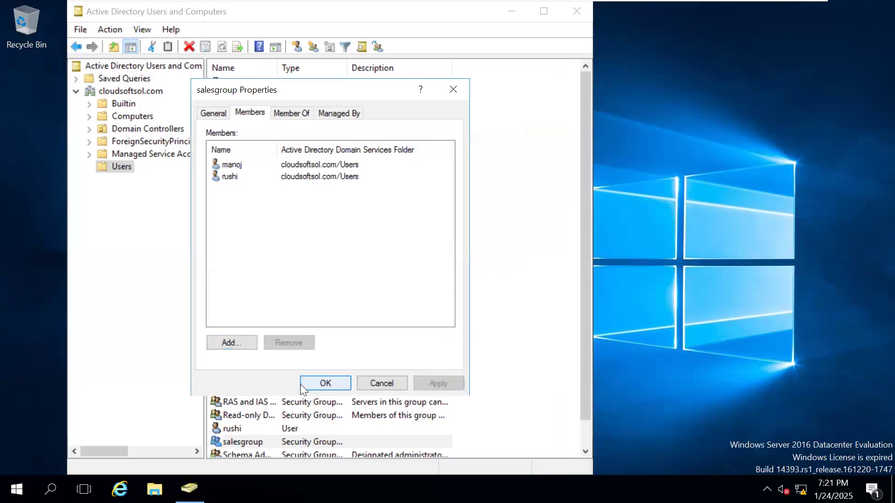
click(323, 384)
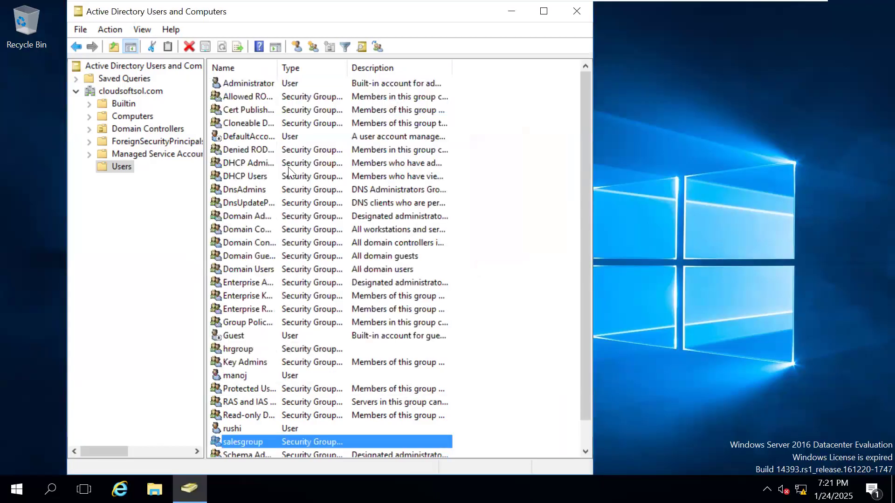
click(575, 11)
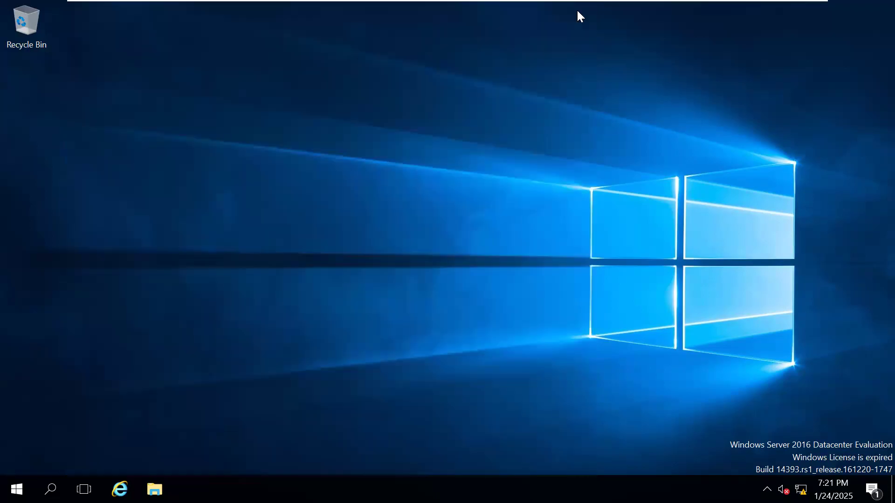
Step: Switch to the virtual machine running Citrix Studio and start creating a delivery group
mouse_move(673, 4)
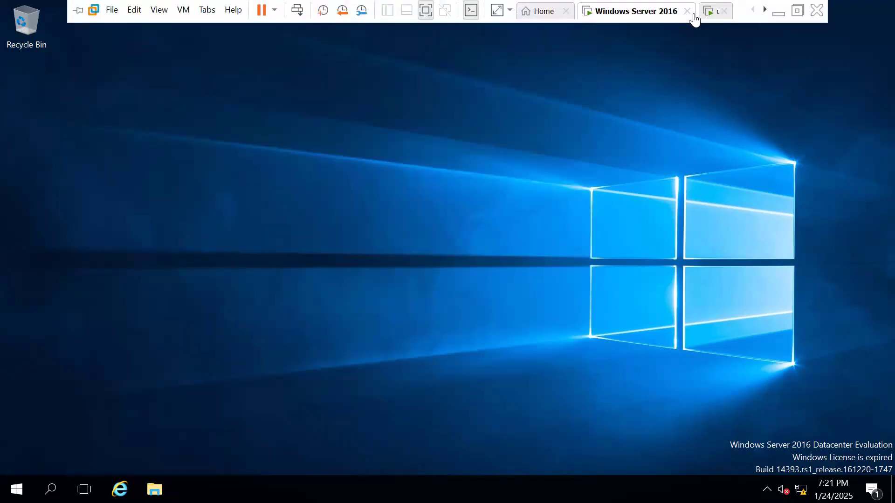
click(712, 12)
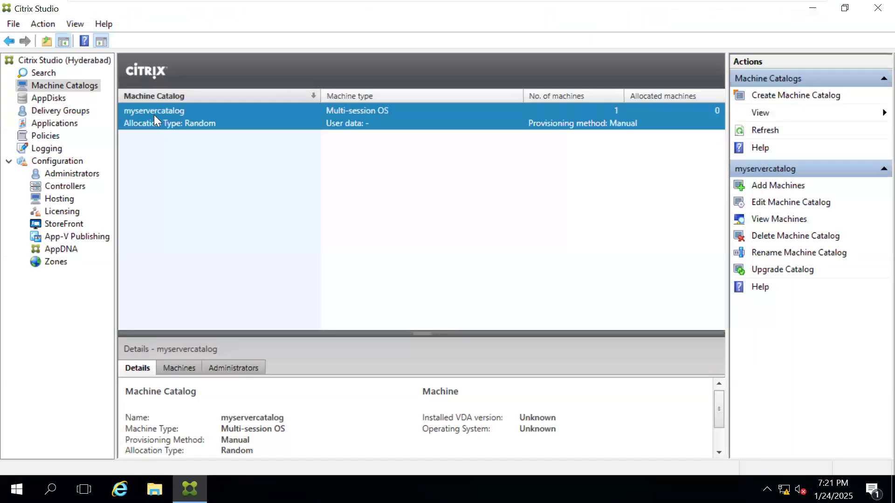
click(66, 114)
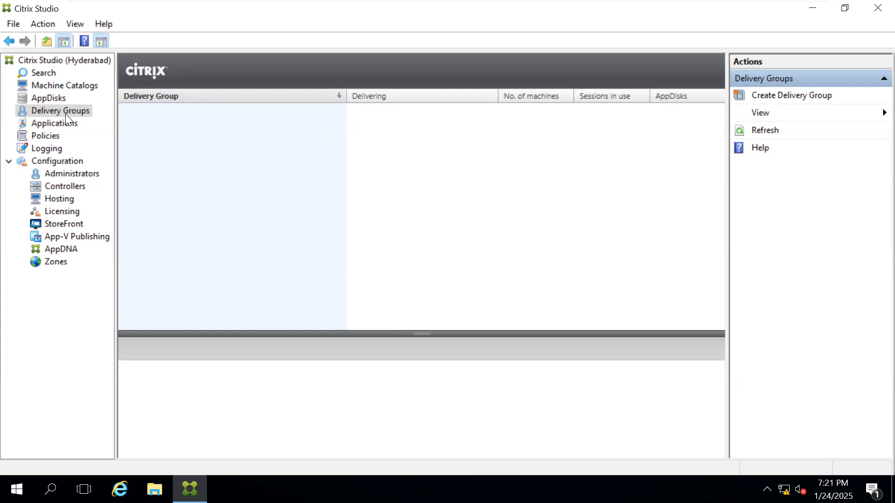
right_click(65, 114)
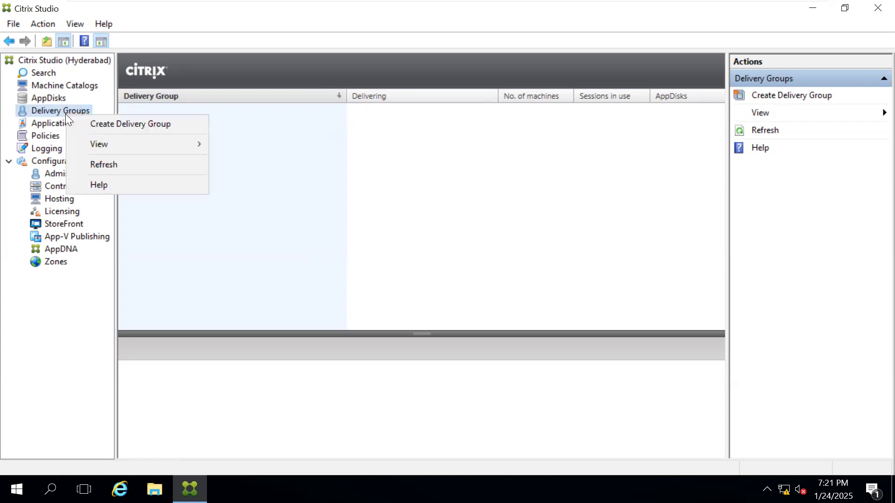
click(110, 133)
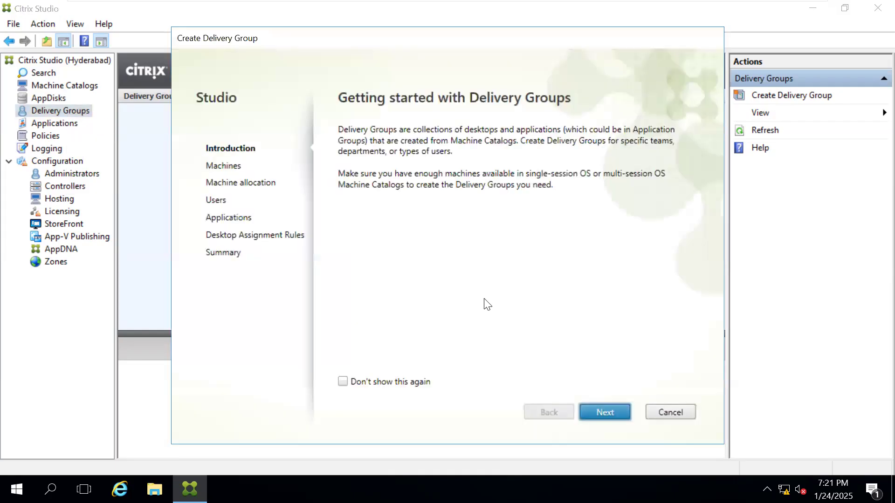
Step: Use 1 machine from myservercatalog and allow any authenticated users to use the delivery group
click(605, 412)
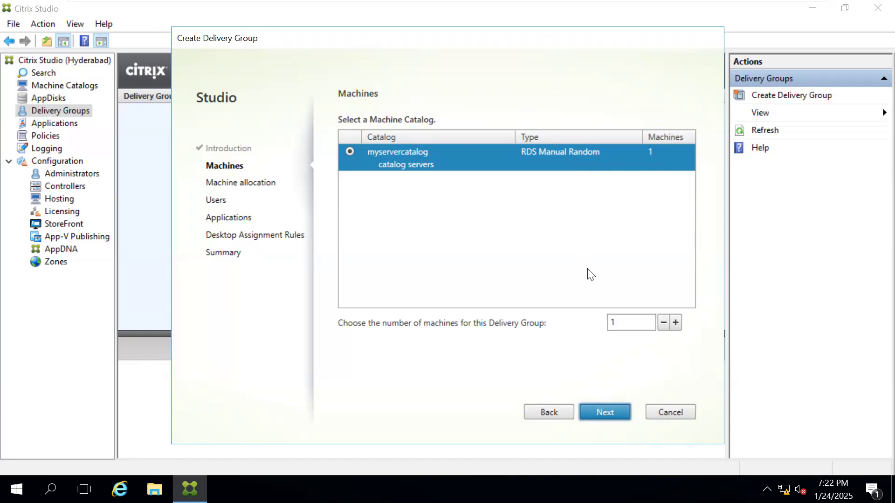
click(601, 407)
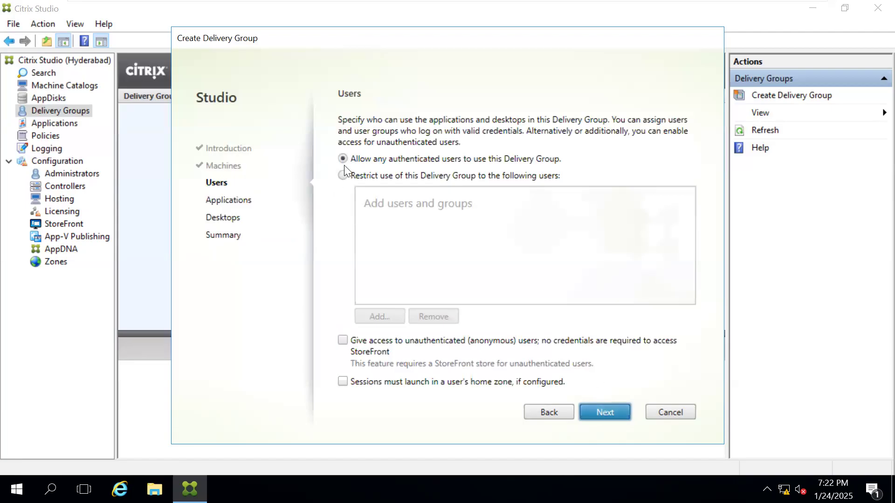
click(413, 180)
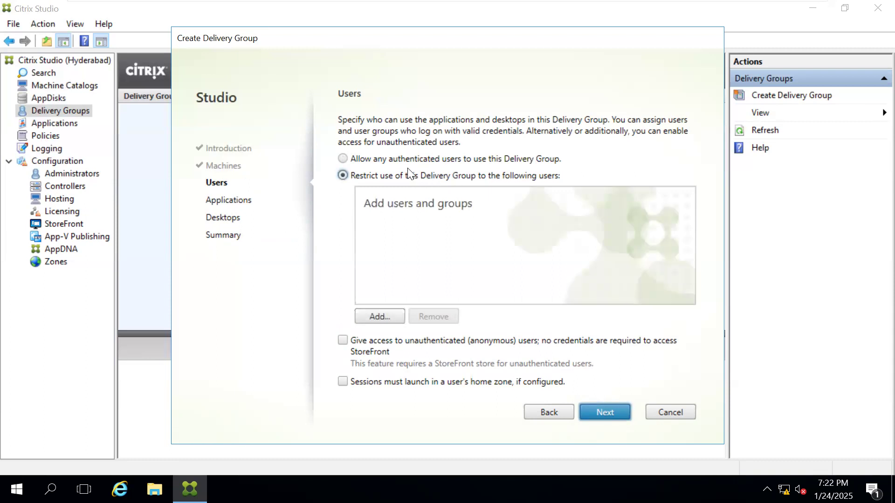
click(437, 161)
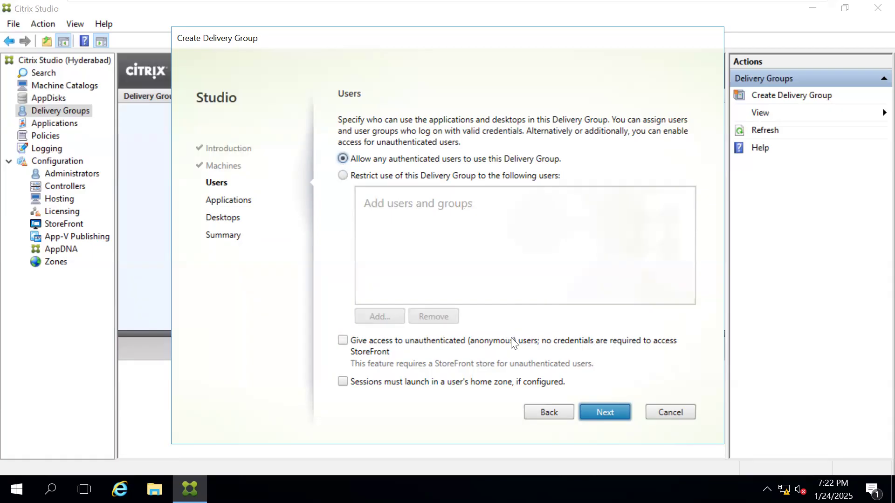
click(602, 413)
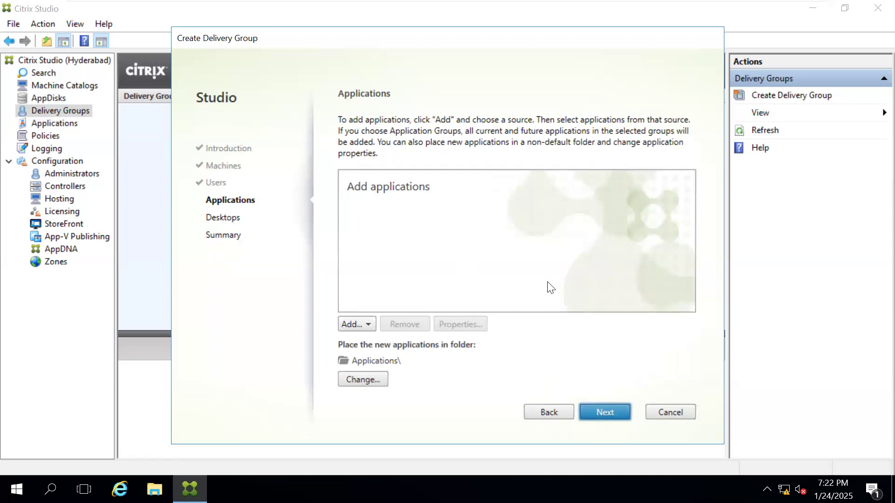
Step: Skip adding applications and begin a new desktop assignment with the display name myfirstdesktopgroup
click(613, 414)
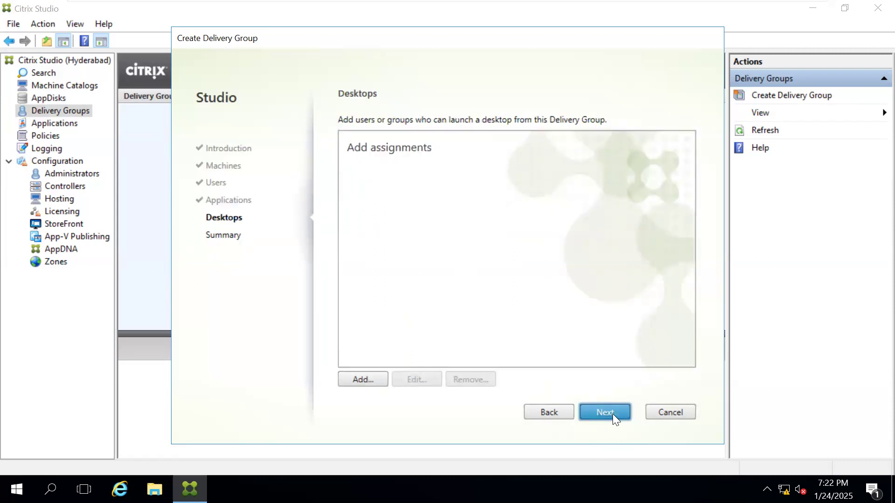
click(363, 381)
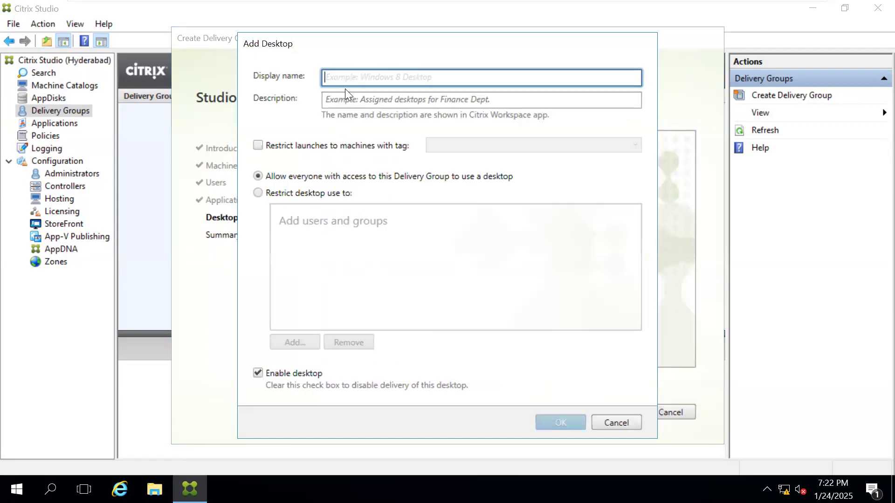
text(m)
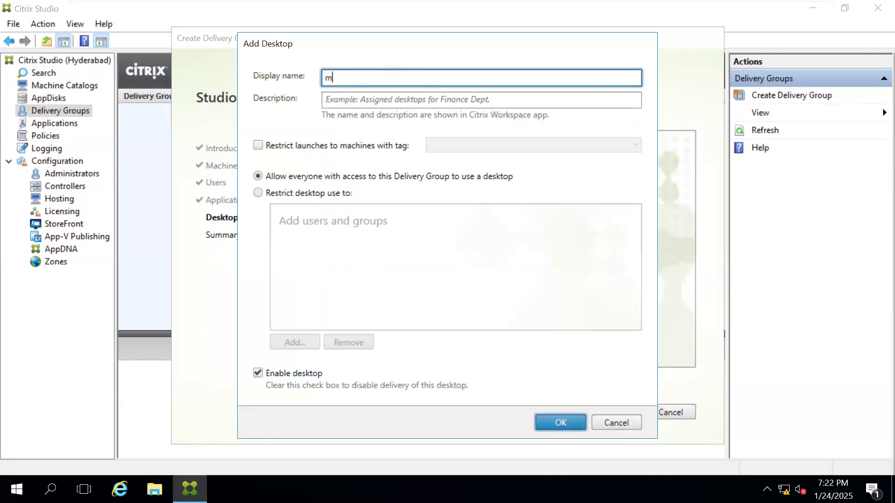
text(yfirstdesktopgroup)
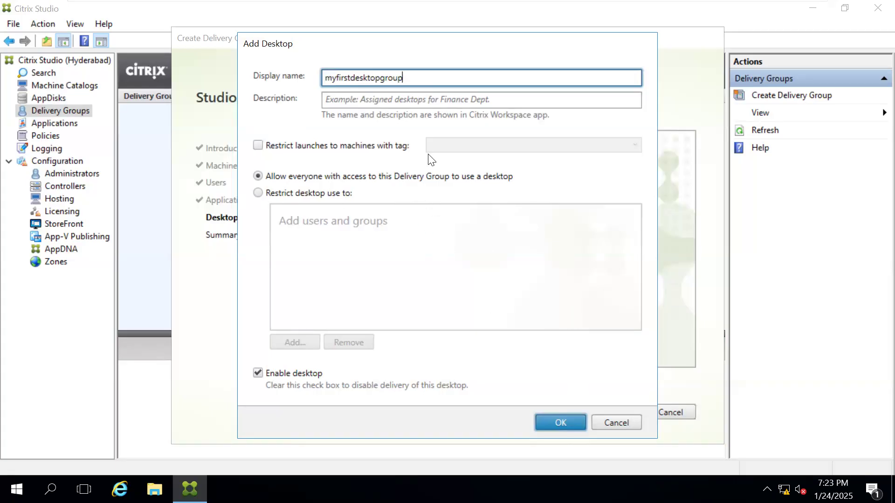
Step: Describe the desktop as "server desktop", add it for everyone with access to the delivery group, and continue to the summary
click(362, 97)
text(se)
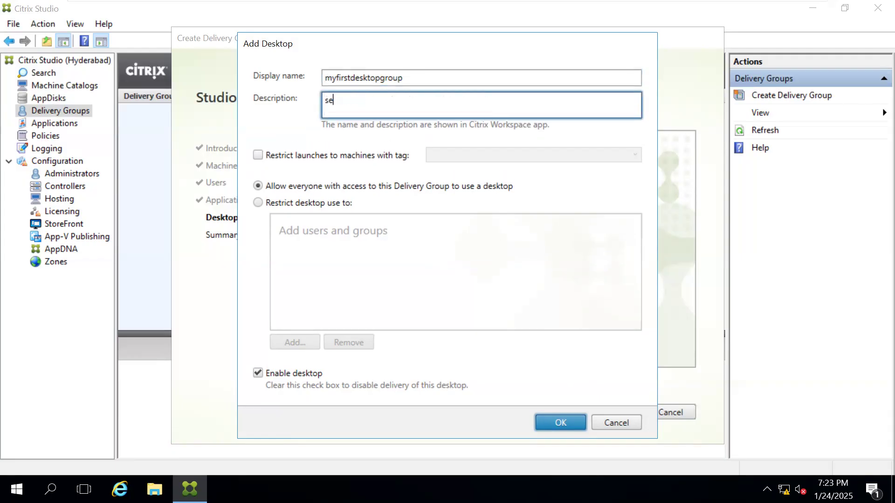
text(rverdesktop)
click(540, 419)
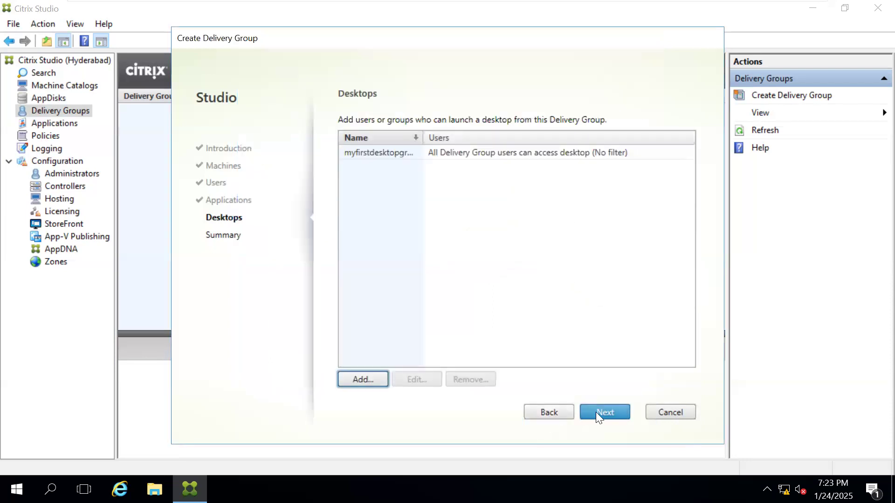
click(597, 412)
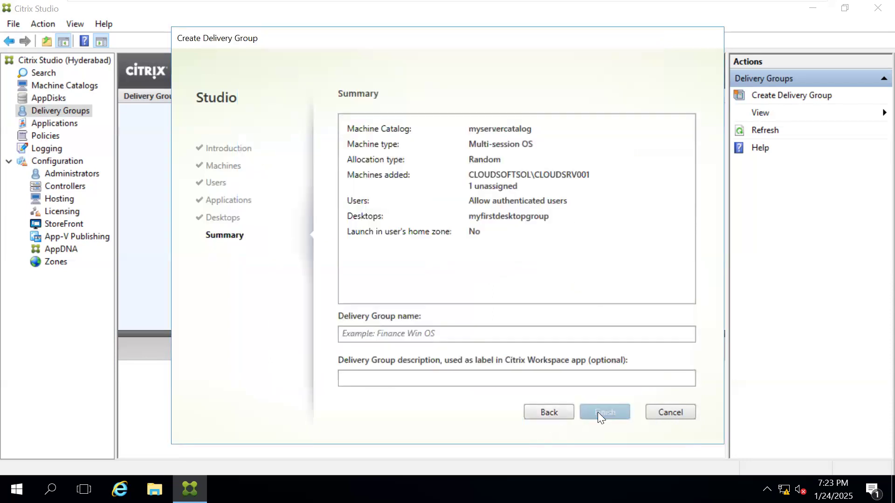
Step: Name the delivery group "server desktops"
click(370, 333)
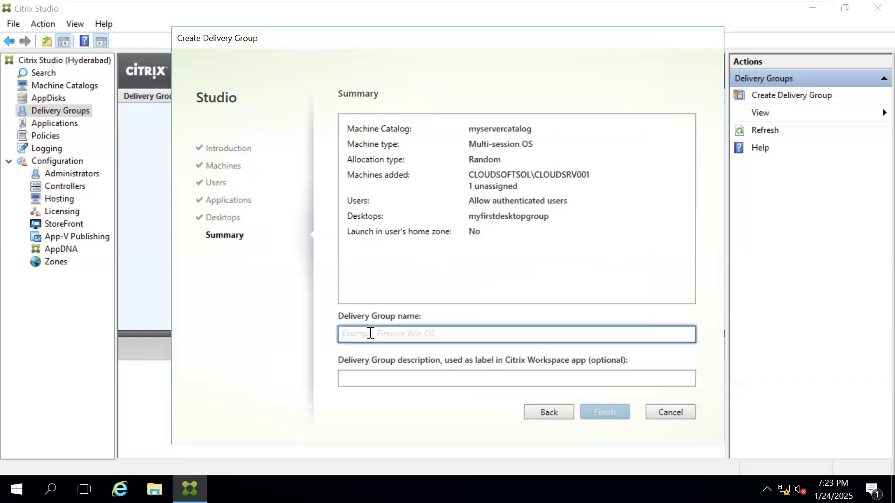
text(server desktops)
key(Tab)
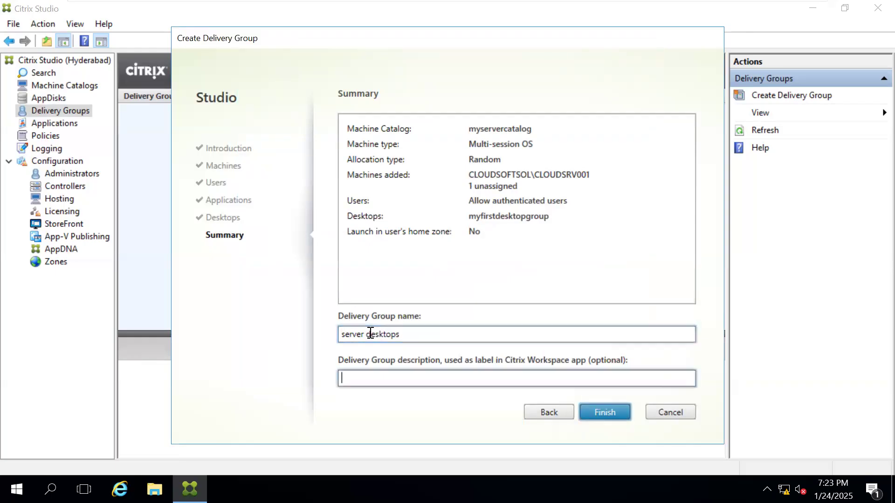
Step: Describe the delivery group as "windows server 2016 desktop" and finish creating it
text(my)
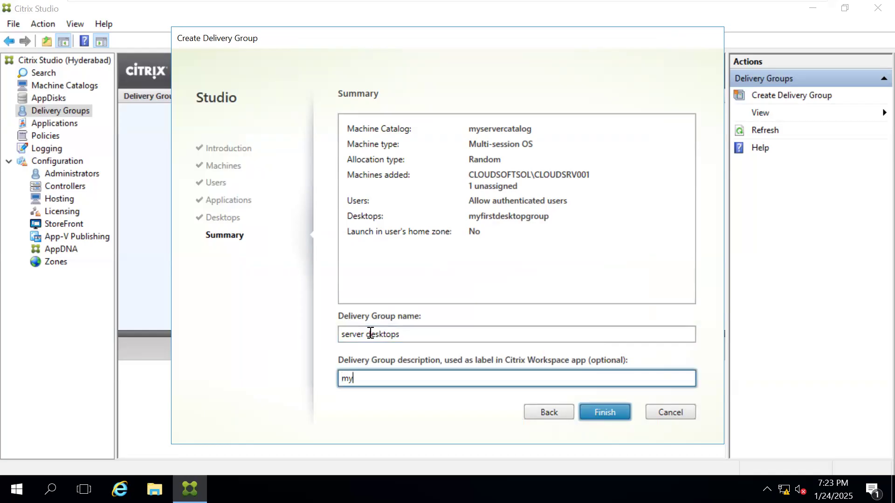
key(BackSpace)
key(BackSpace)
text(windows server 2016 desktop)
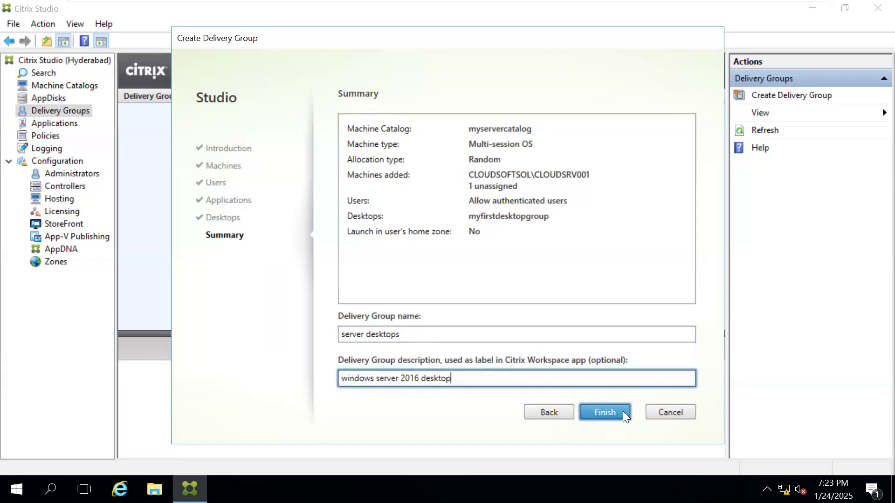
click(608, 412)
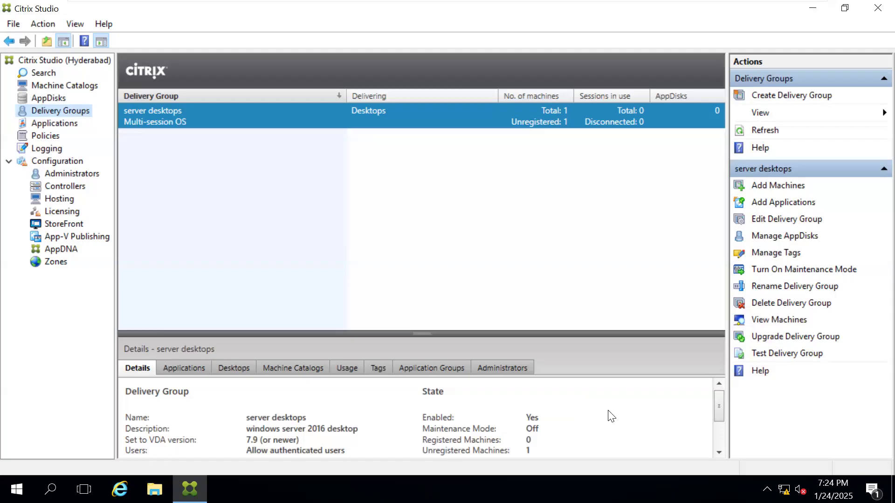
Step: Review the machine catalogs and the delivery groups of the site
click(77, 88)
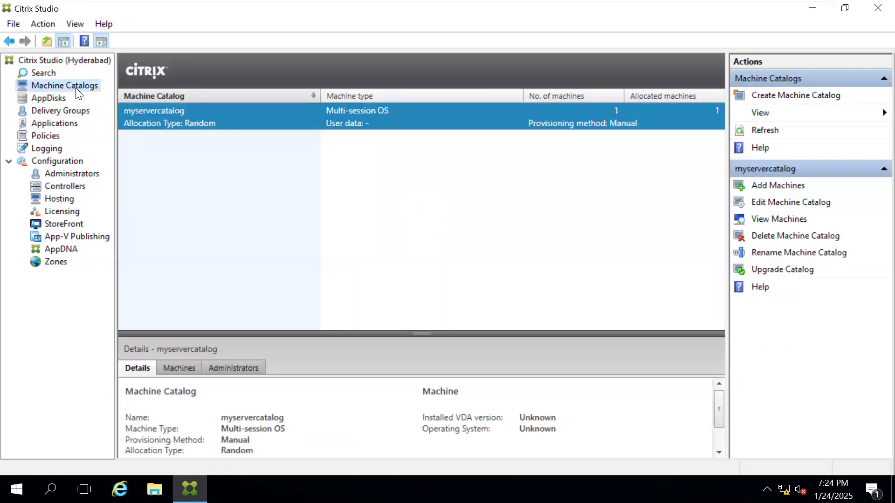
click(61, 112)
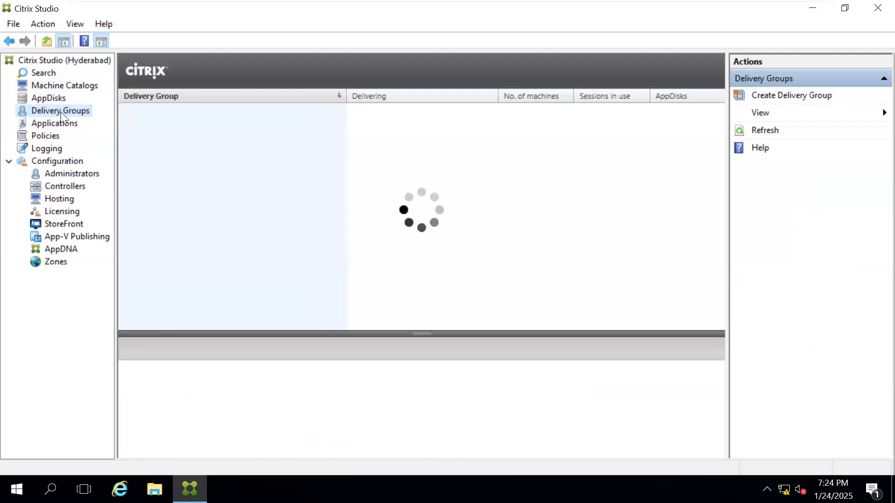
click(55, 85)
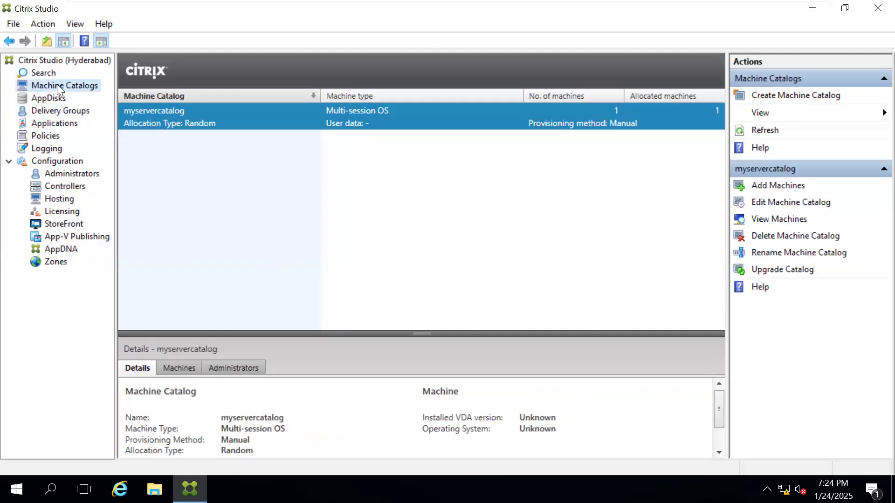
right_click(57, 84)
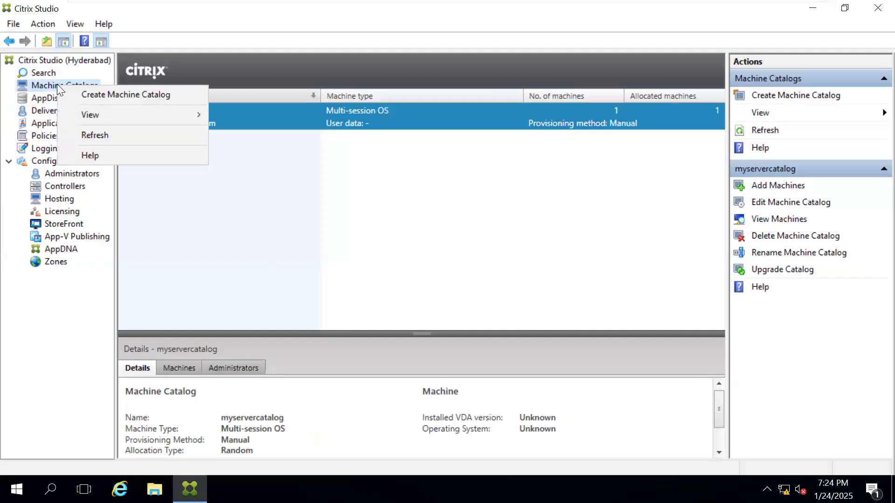
click(86, 99)
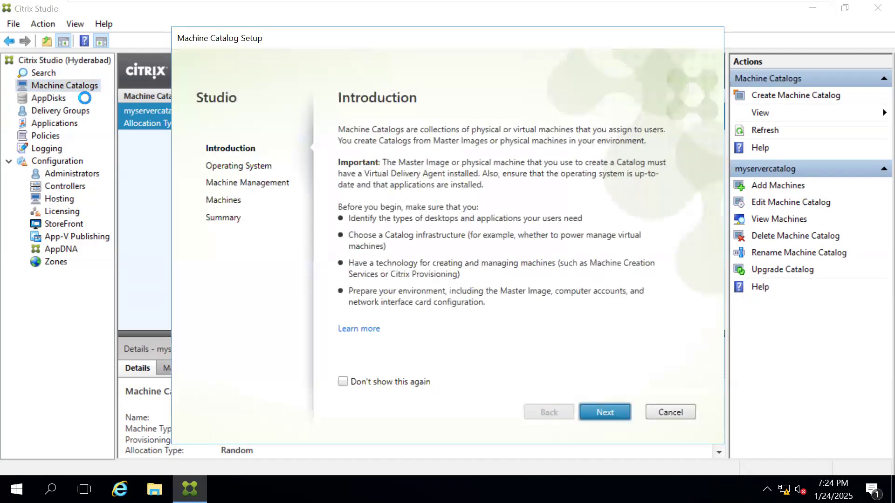
click(605, 411)
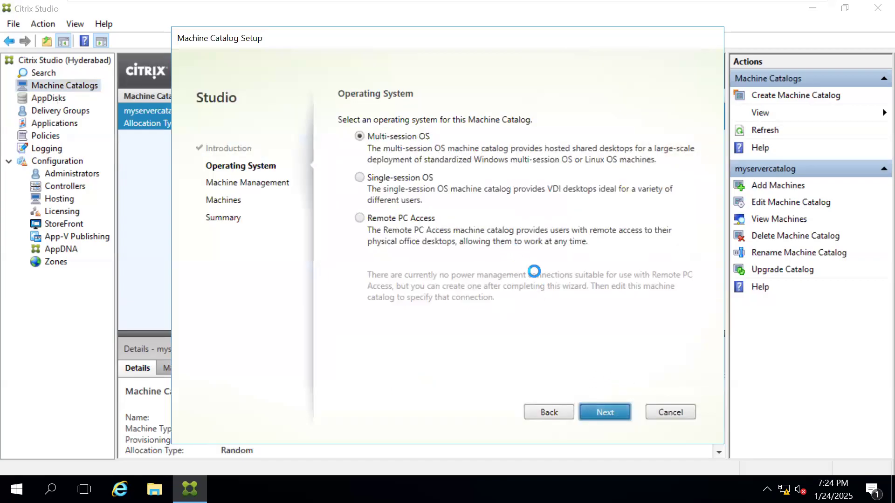
click(398, 181)
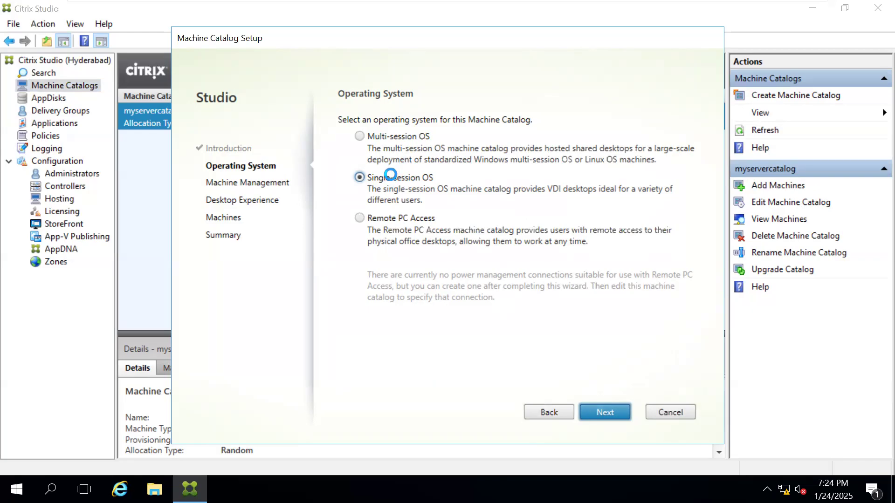
click(595, 411)
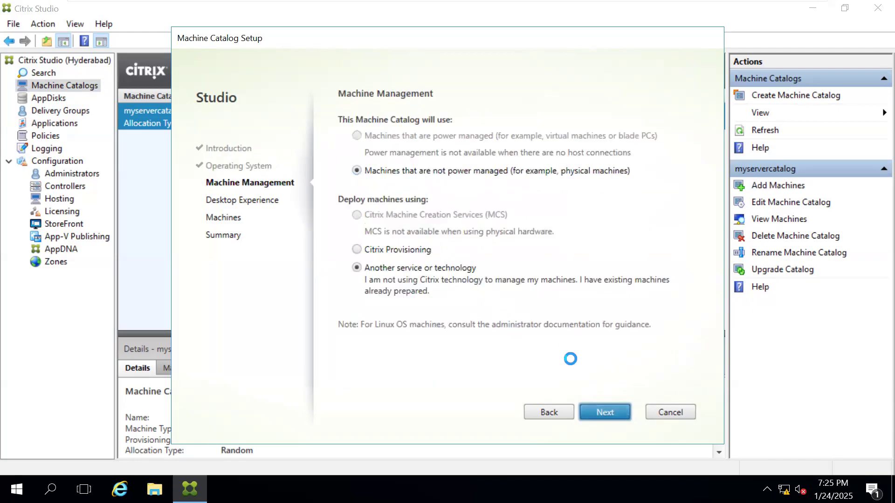
click(594, 412)
click(594, 413)
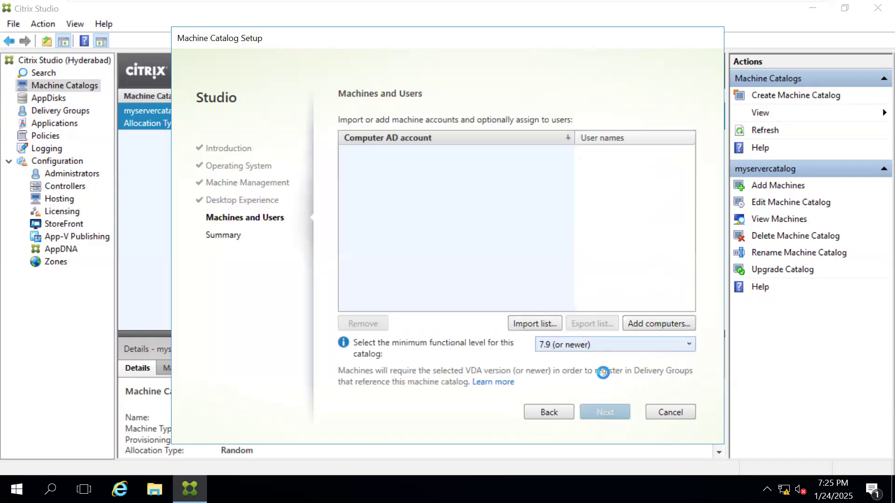
click(655, 408)
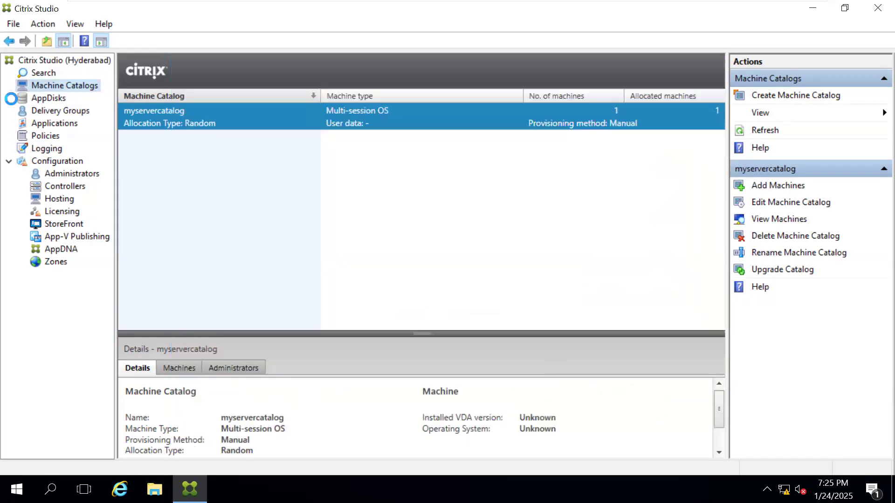
Step: Check the delivery groups, dismiss the low-battery notice, and return to the machine catalogs
click(53, 111)
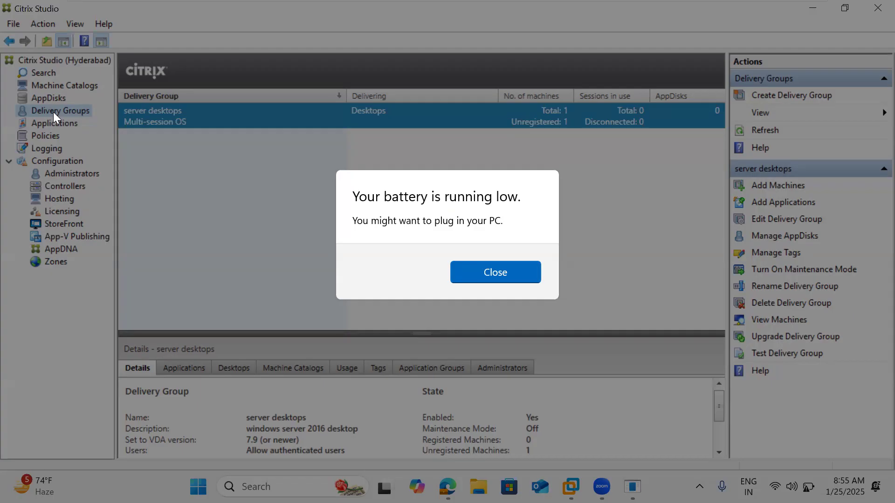
key(Return)
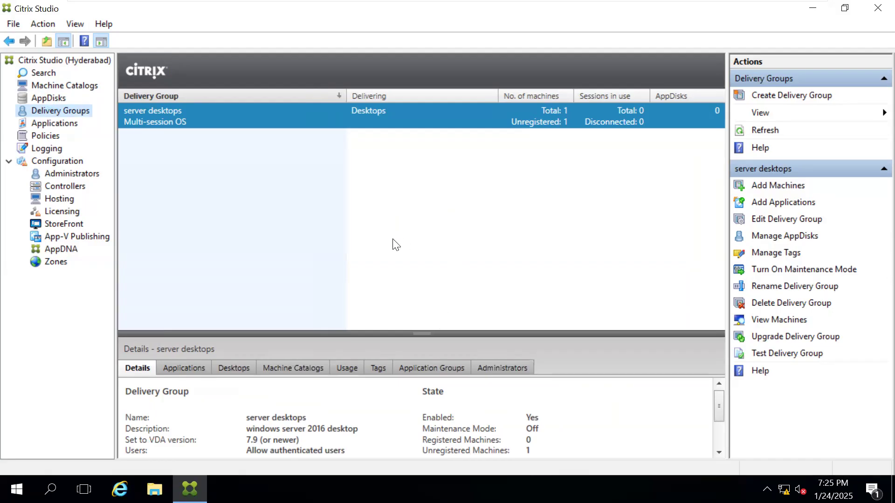
click(73, 86)
Step: Leave the virtual machine and open a blank Notepad document on the host computer
mouse_move(740, 5)
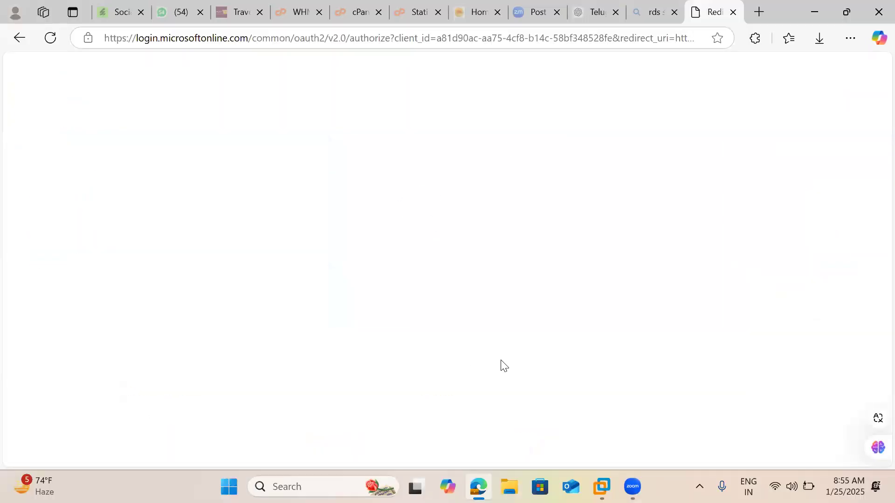
key(super+r)
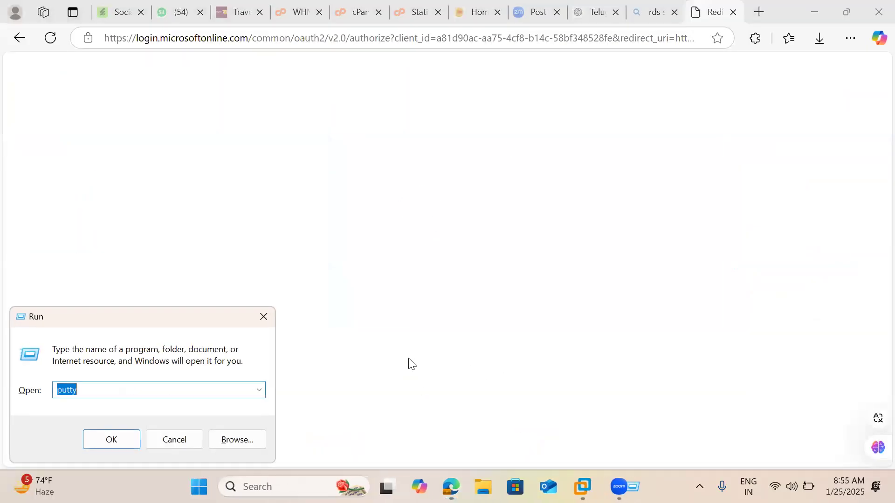
text(notepad)
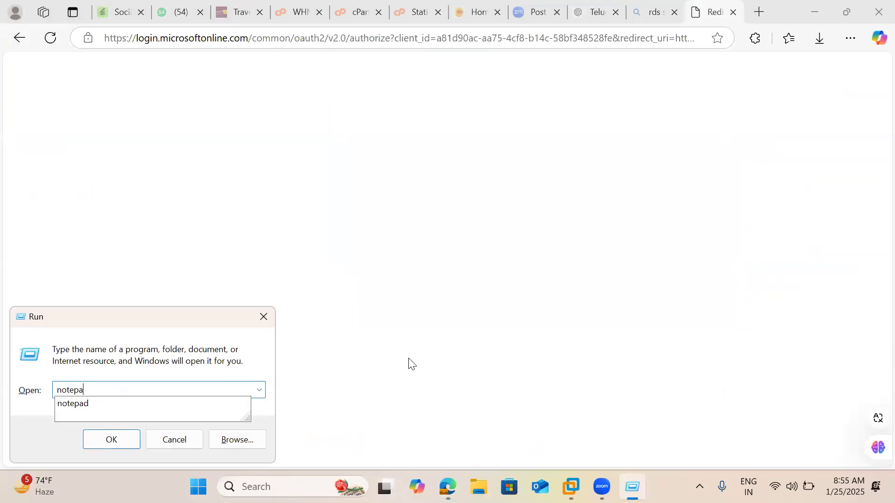
key(Return)
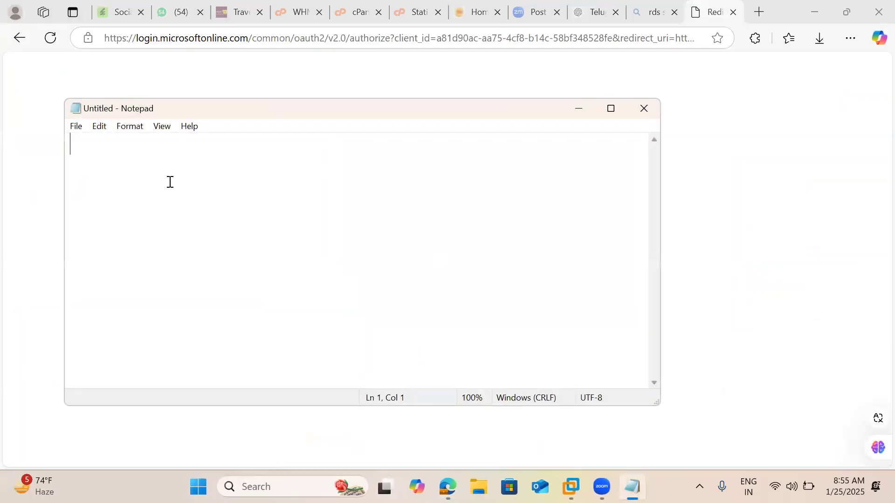
Step: Write the first note line "10 phyiscal server - vda" followed by a blank line
text(10 phyi)
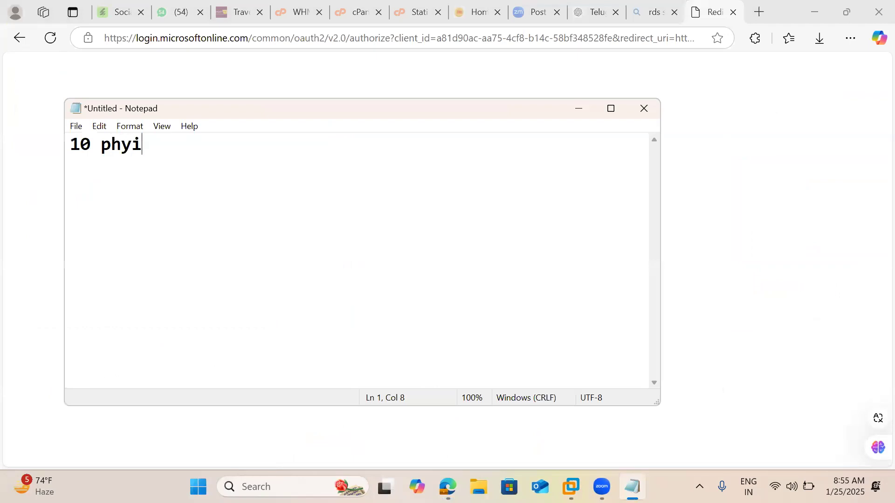
text(scal server )
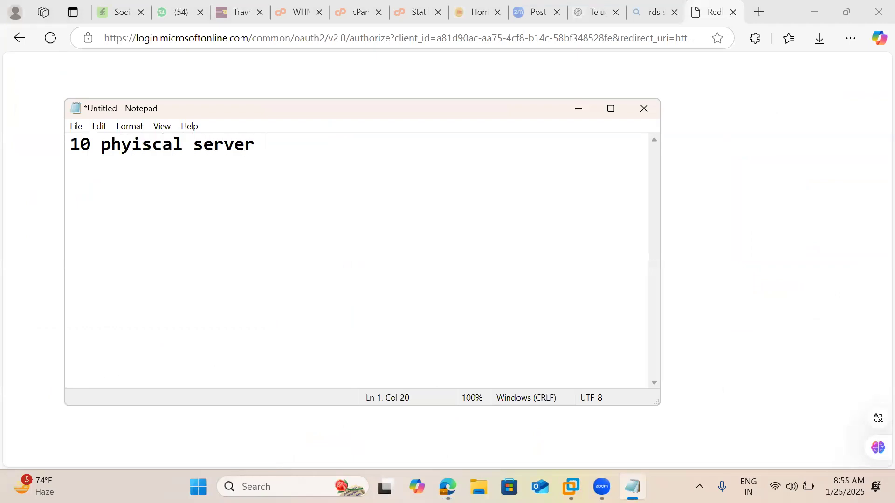
text(- vda)
key(Return)
key(Return)
Step: Add the note line "catalog - 10 servers" followed by a blank line
text(catalog )
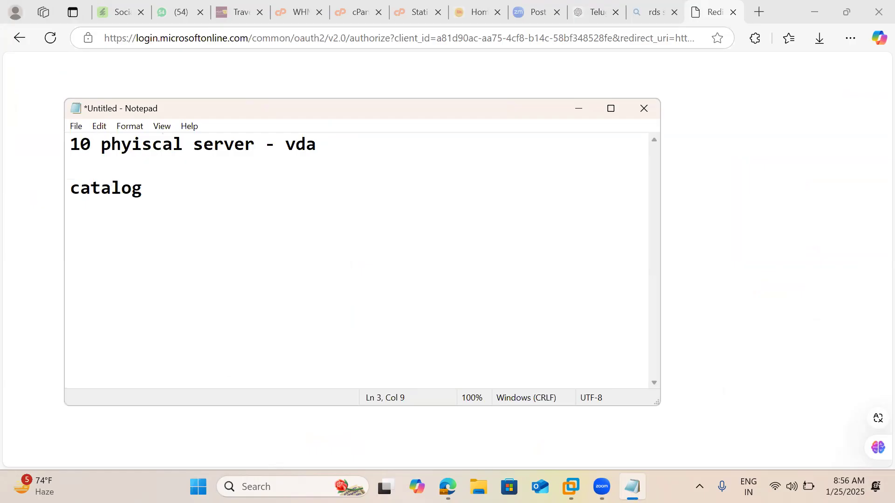
text(- 10 serv)
key(BackSpace)
text(rvers)
key(Return)
key(Return)
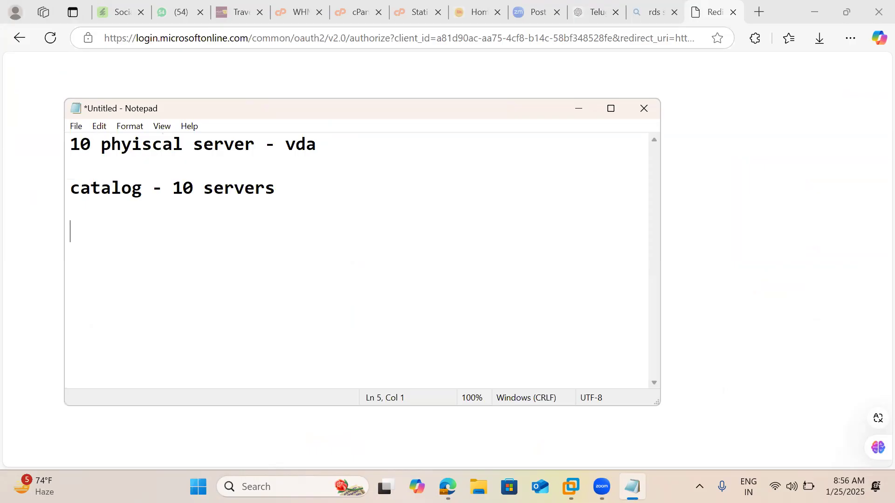
Step: Add the note line "desktop group - sales - 3"
text(destop)
key(BackSpace)
key(BackSpace)
key(BackSpace)
key(BackSpace)
text(ktop r)
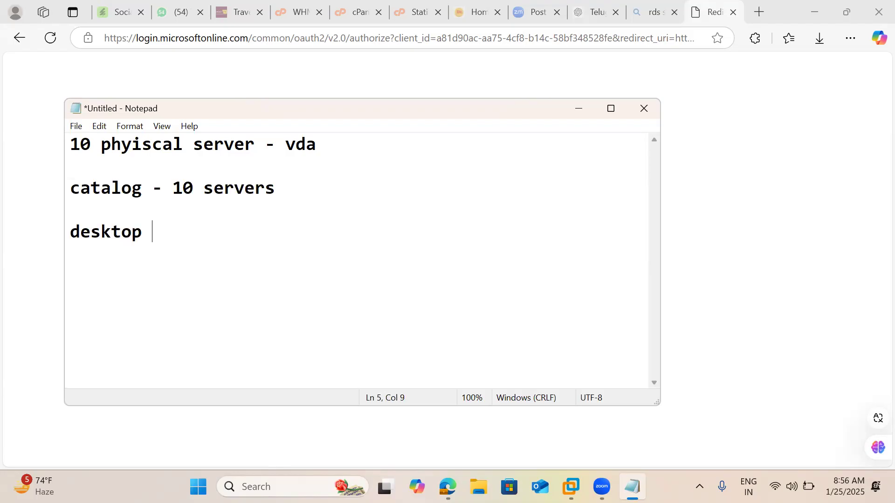
key(BackSpace)
text(grpu)
key(BackSpace)
key(BackSpace)
text(ou)
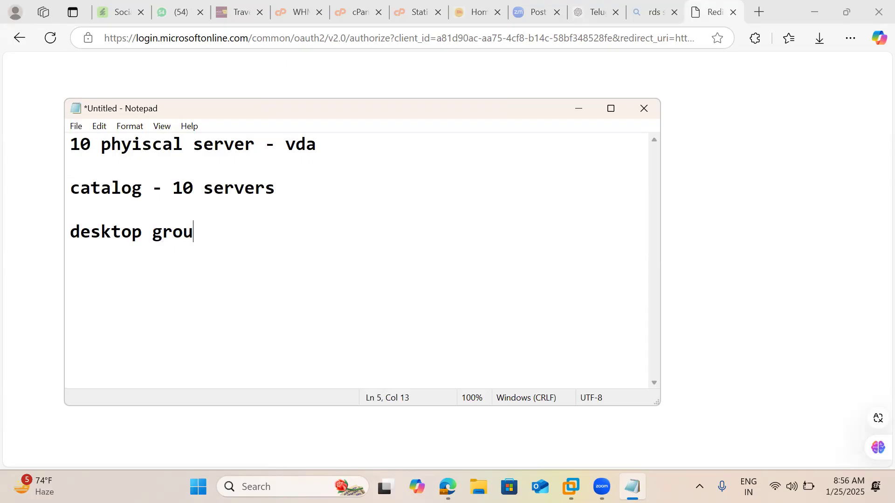
text(p - sal)
key(BackSpace)
text(ales - 3)
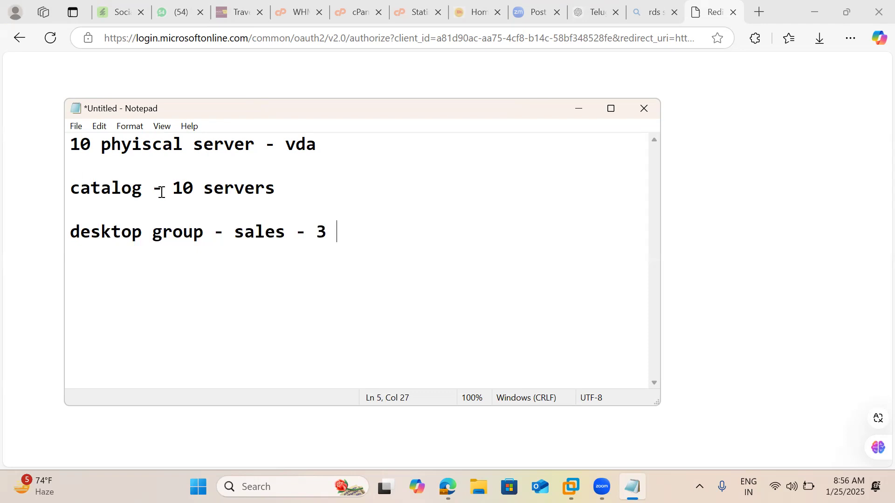
Step: Switch back to the virtual machine running Citrix Studio and look at the commands available for machine catalogs
click(571, 486)
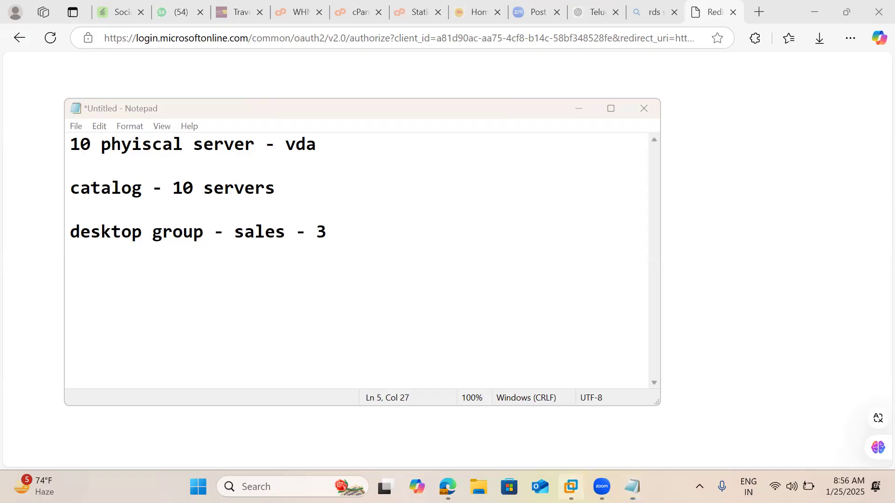
click(698, 373)
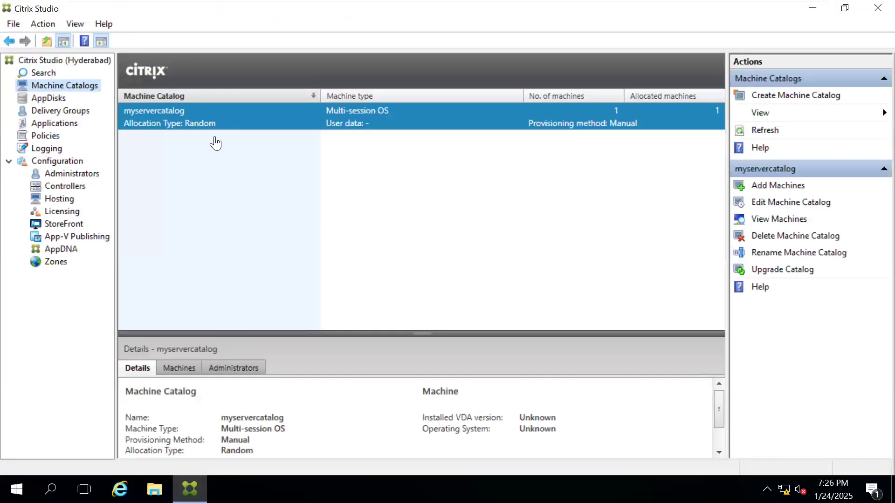
right_click(70, 84)
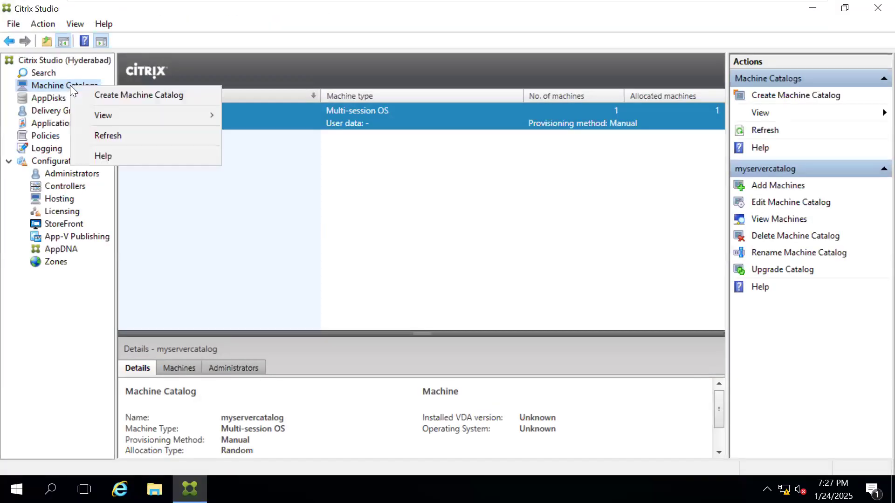
click(305, 209)
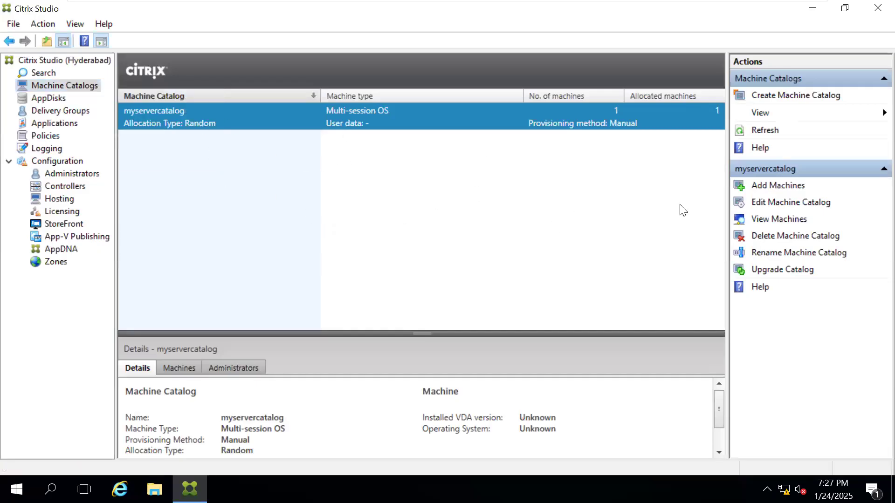
Step: View the wizard for adding machines to myservercatalog, close it without adding any, and minimize Citrix Studio
click(772, 187)
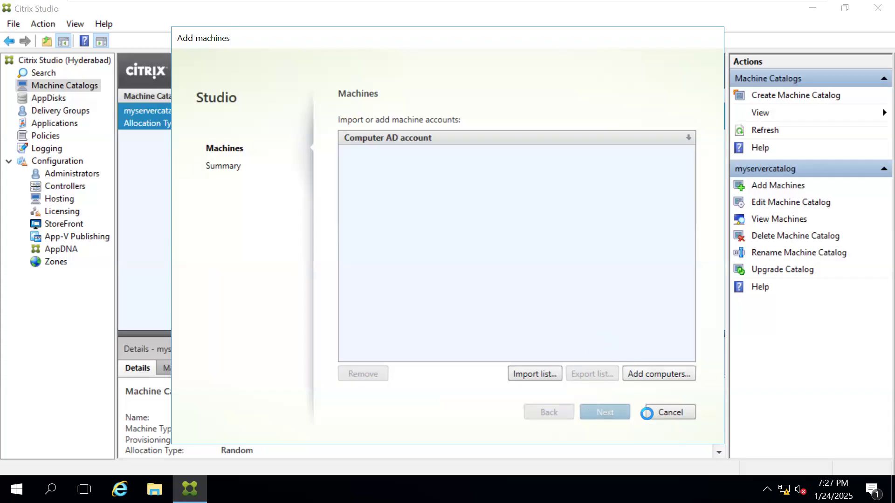
click(662, 410)
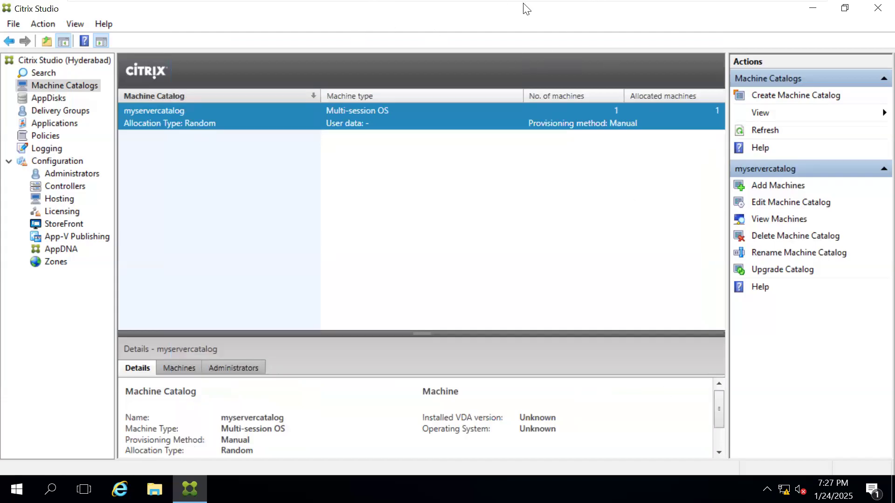
click(812, 8)
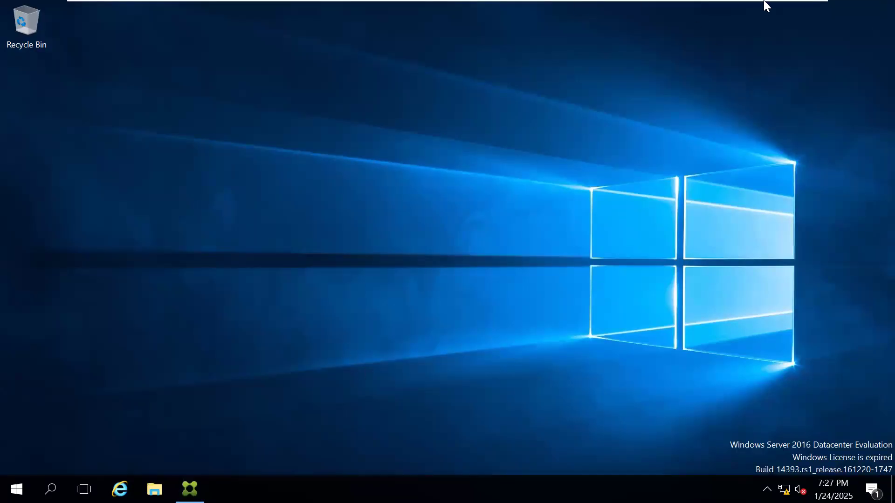
Step: Switch back to the Notepad notes and complete the third line as "desktop group - sales - 3 machines", followed by a blank line
mouse_move(764, 2)
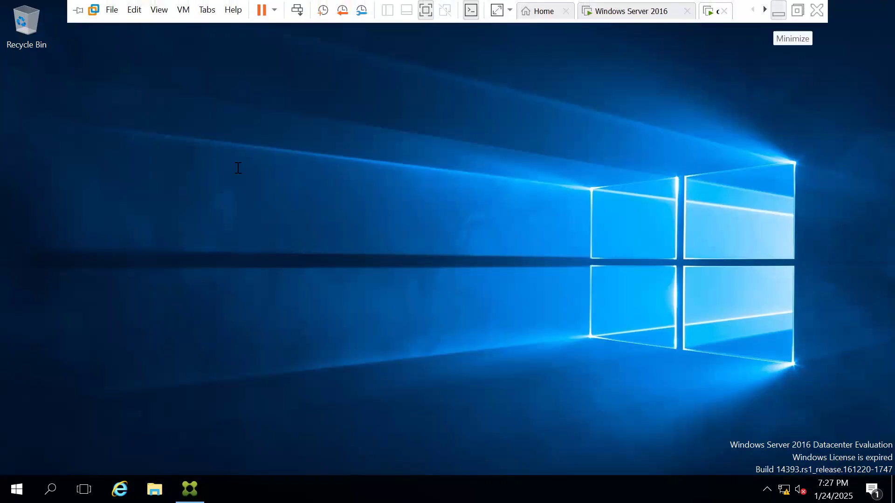
click(777, 13)
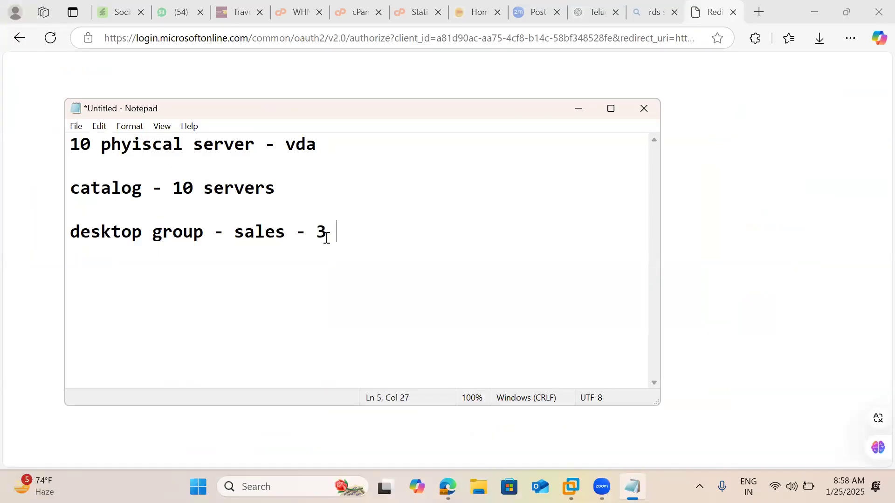
text(machi)
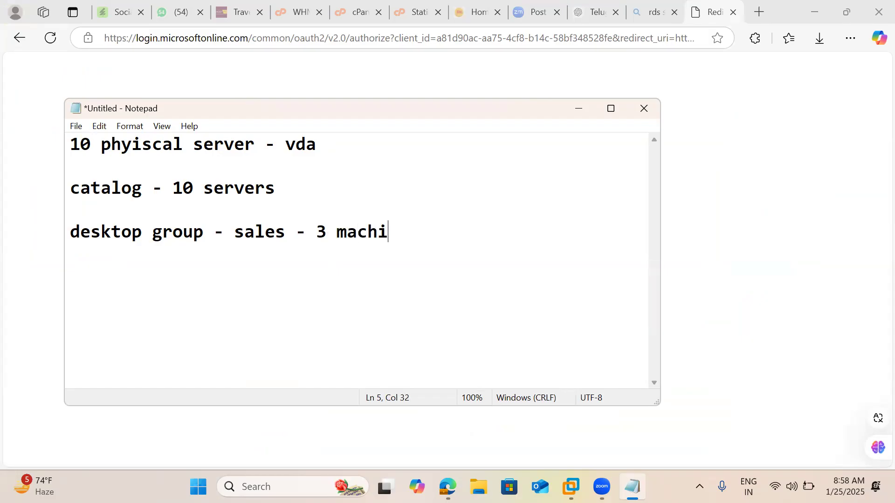
text(nes)
key(Return)
key(Return)
Step: Add the note line "7 are available" followed by a blank line
text(7 are availa)
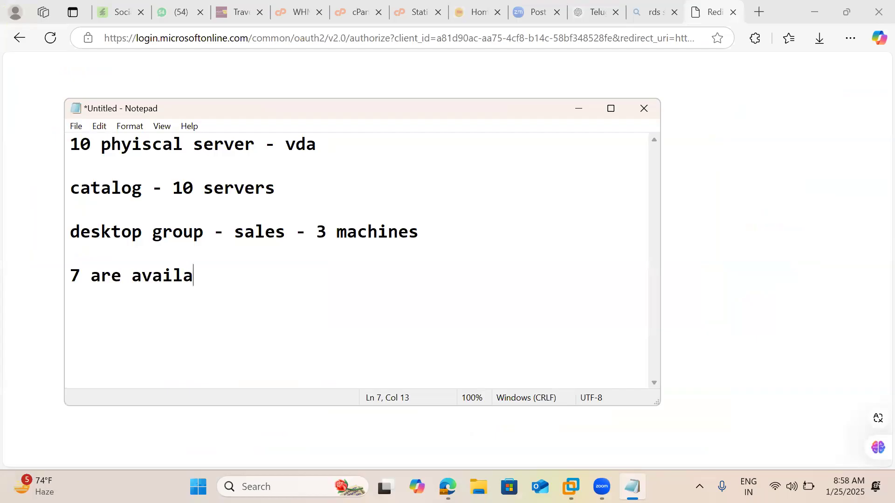
text(ble)
key(Return)
key(Return)
Step: Add the note line "mcs or pvs - image - 10 server or 100 servers"
text(mca)
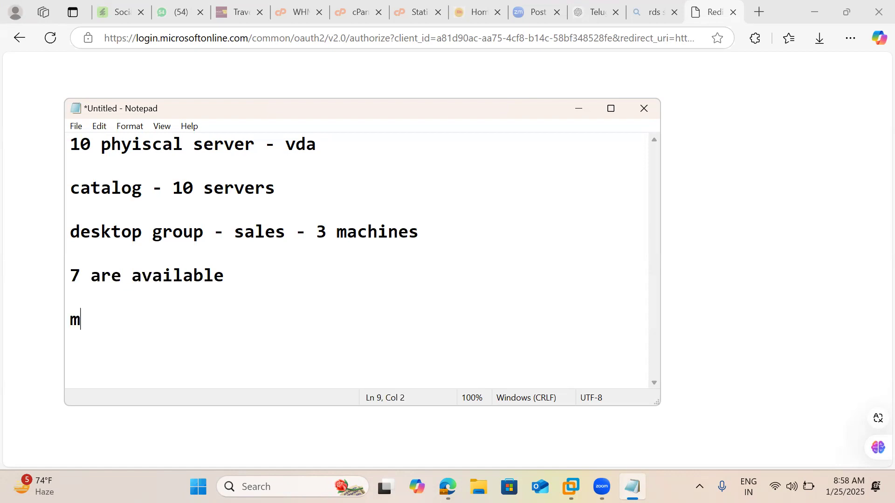
key(BackSpace)
key(BackSpace)
text(s or pvs - )
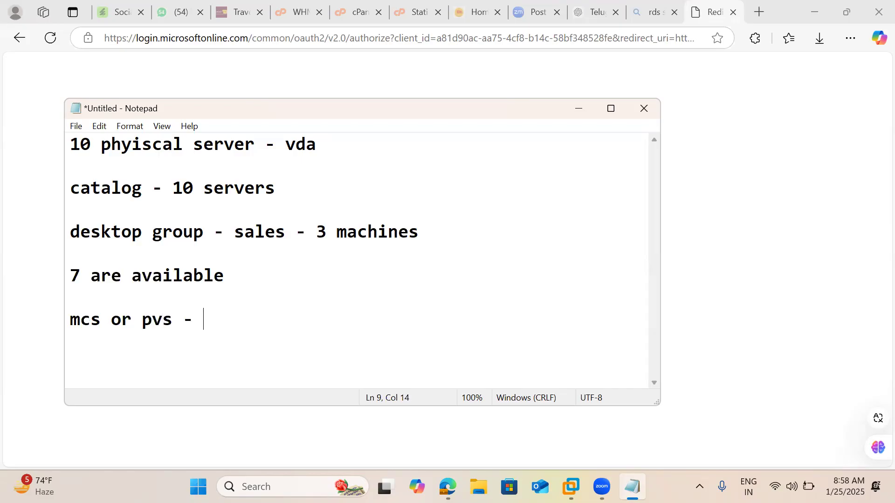
text(image - )
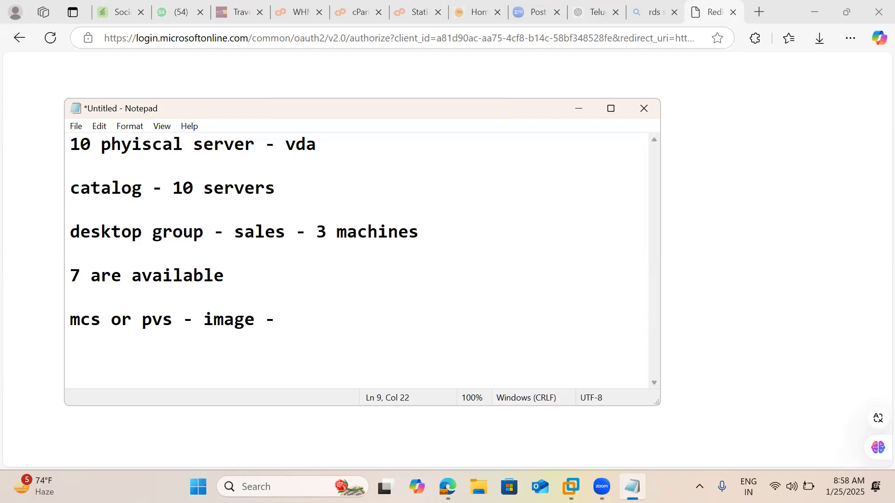
text(10 server or)
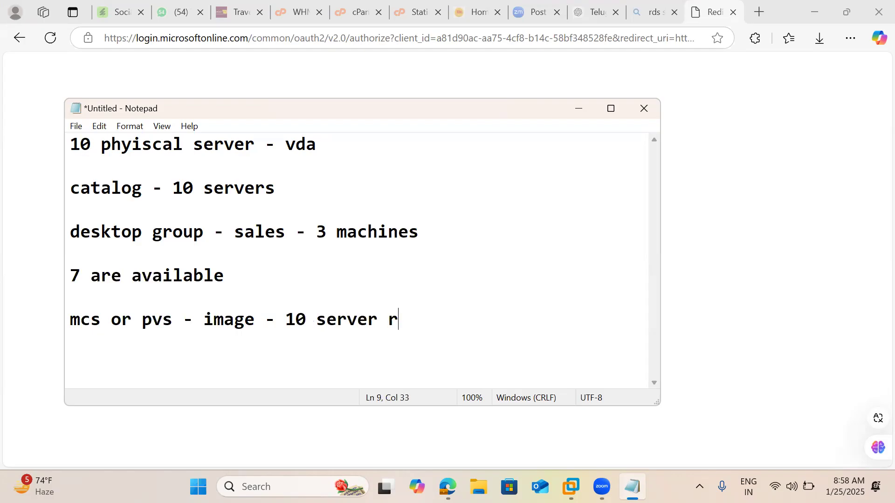
text( 100 servers)
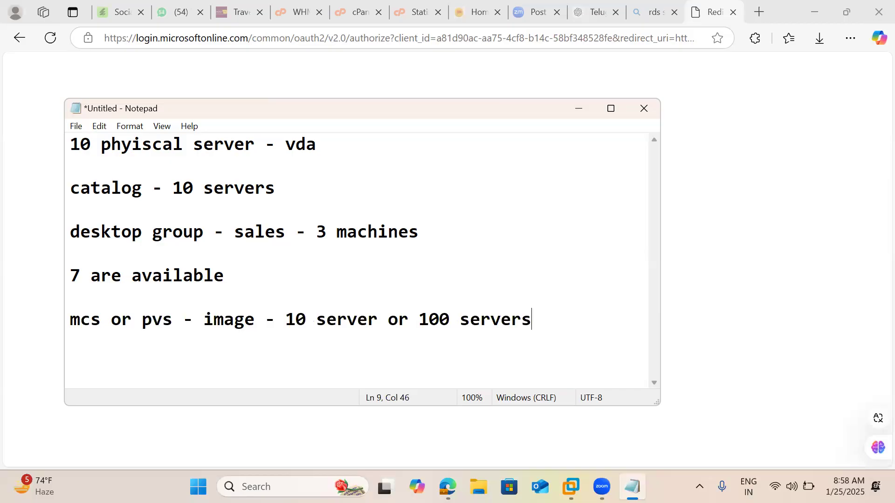
Step: Add the note lines "100 servers" and "20", each preceded by a blank line
key(Return)
key(Return)
text(100 servers)
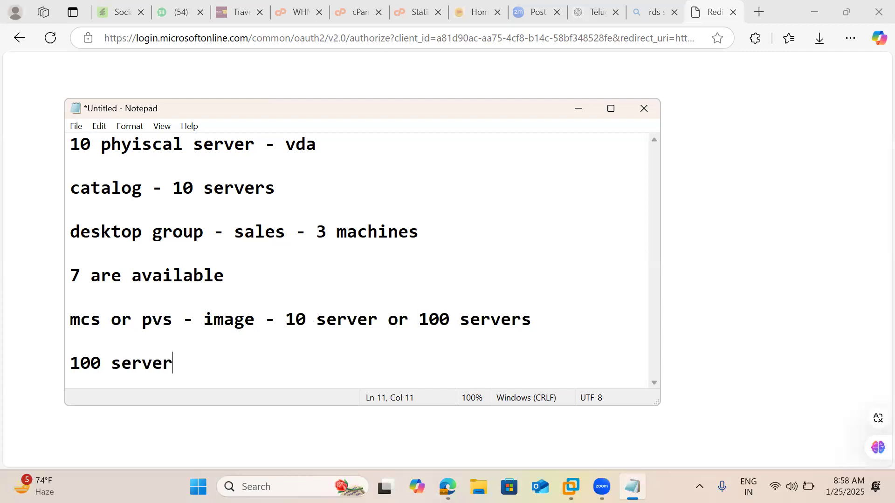
key(Return)
key(Return)
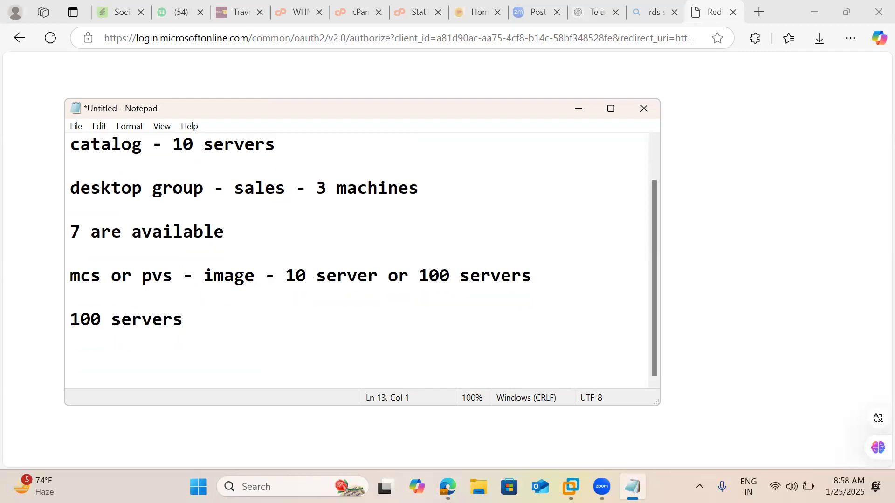
text(20)
Step: Switch back to the virtual machine, restore Citrix Studio and try to create another delivery group
click(571, 486)
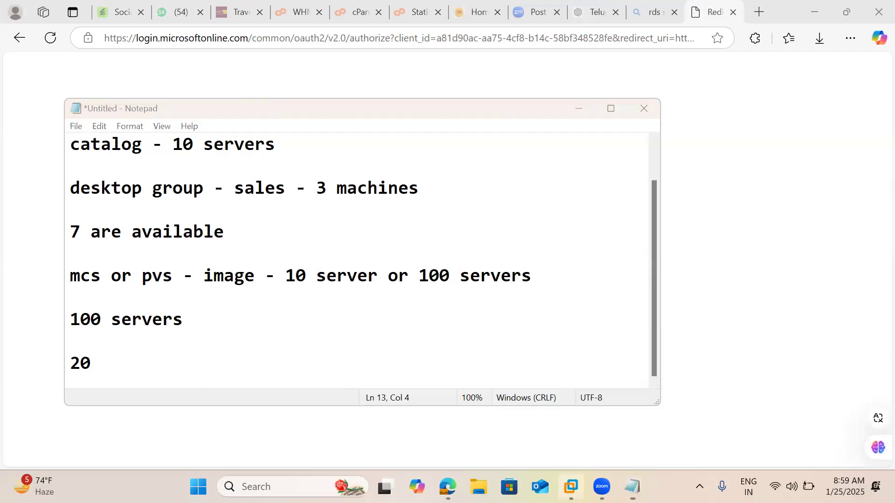
click(705, 393)
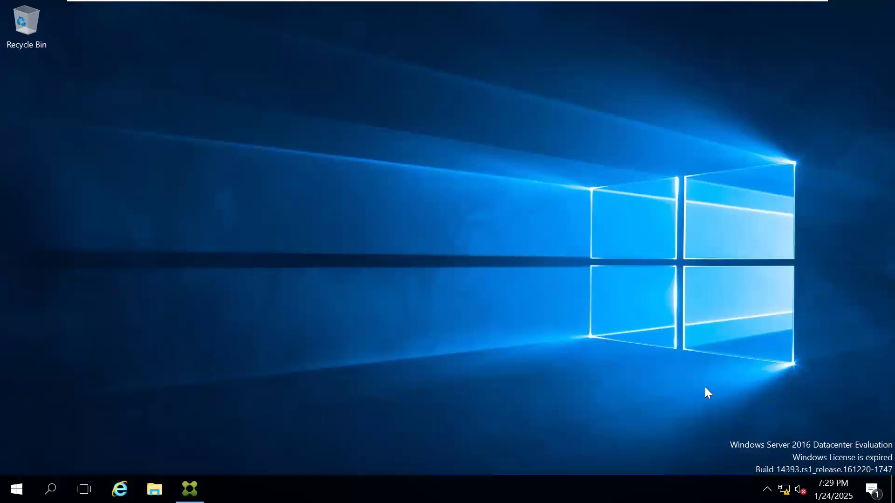
click(190, 488)
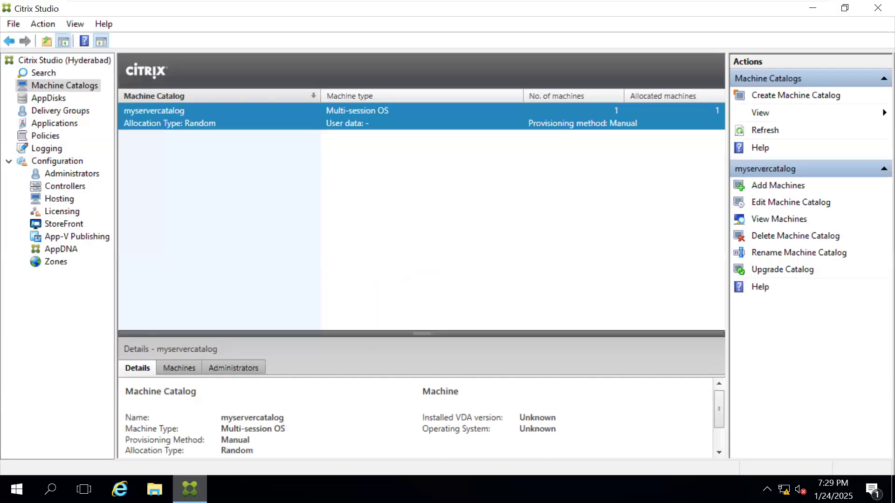
click(58, 113)
right_click(58, 113)
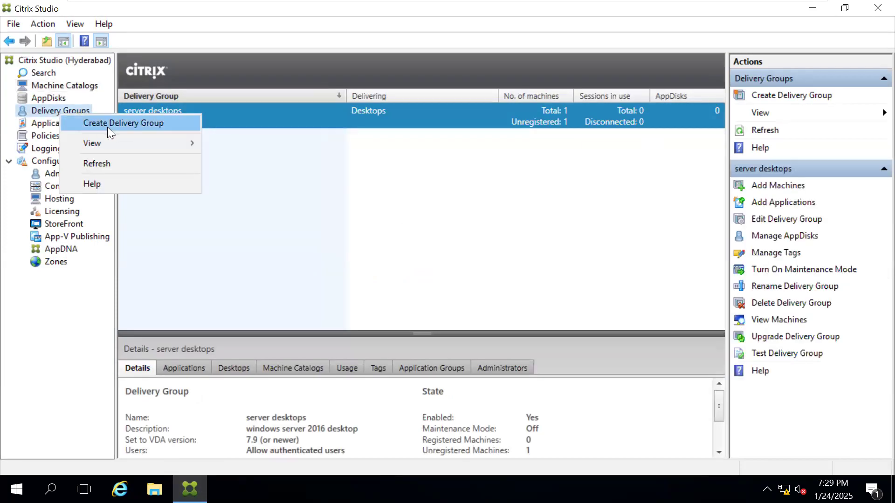
click(107, 125)
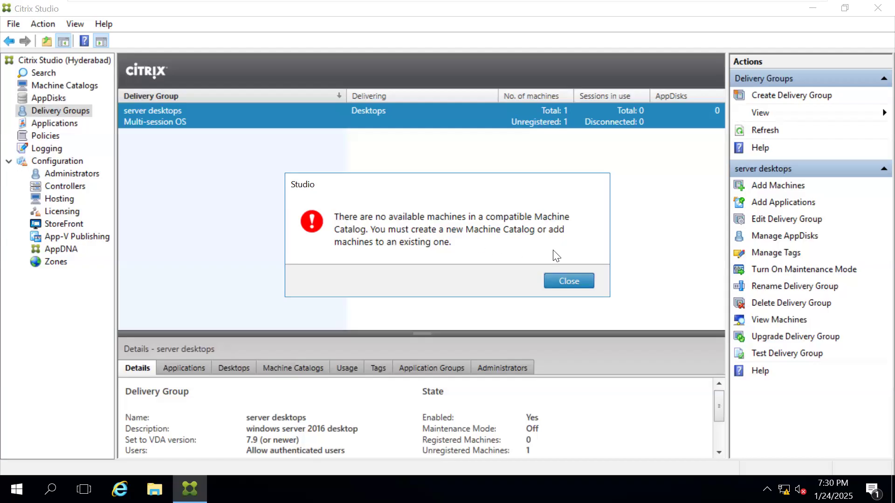
click(564, 280)
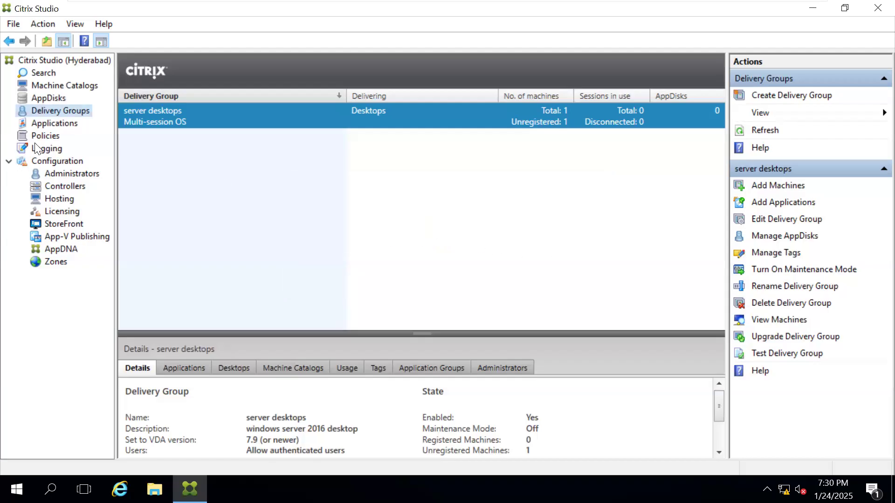
Step: View the published applications, the delivery groups and the machine catalogs in Citrix Studio
click(50, 124)
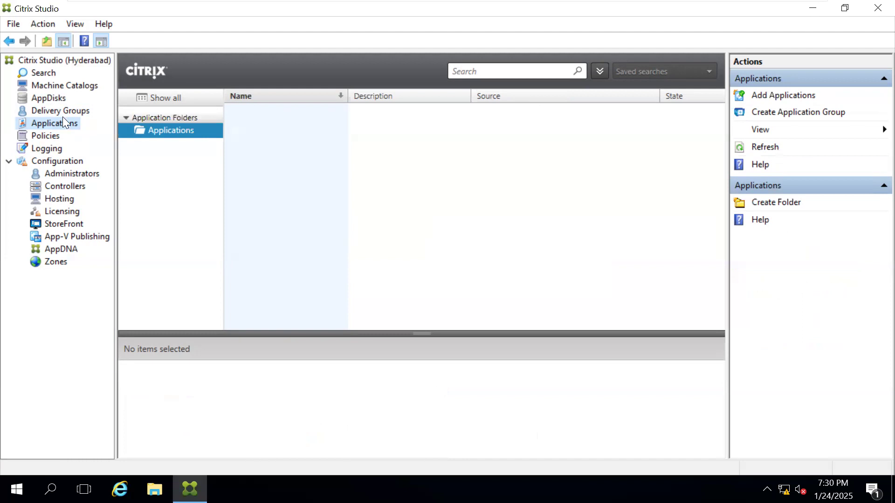
click(61, 112)
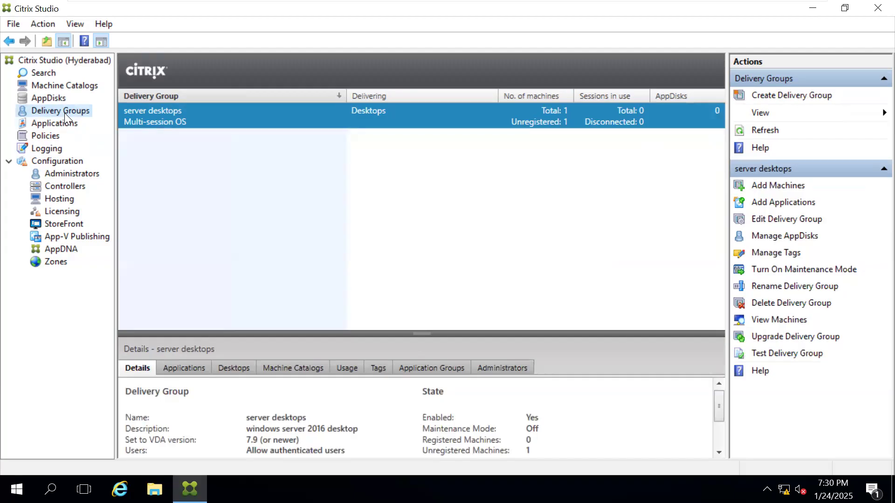
click(63, 123)
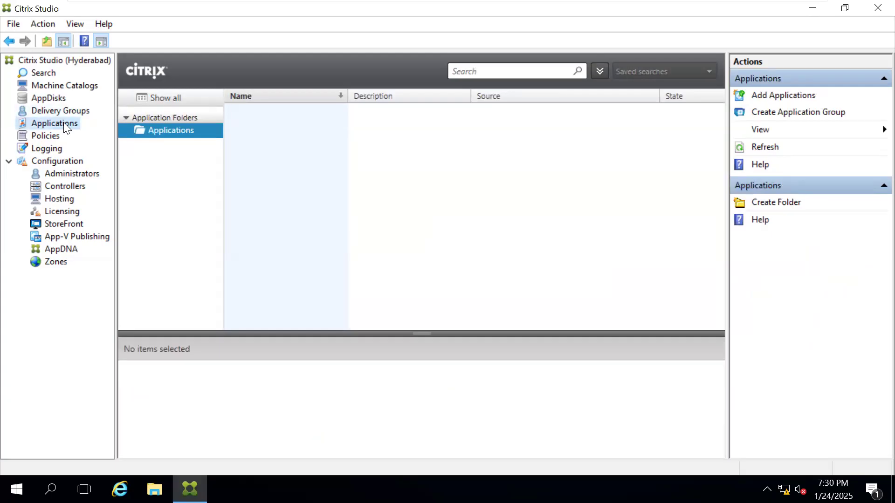
click(67, 85)
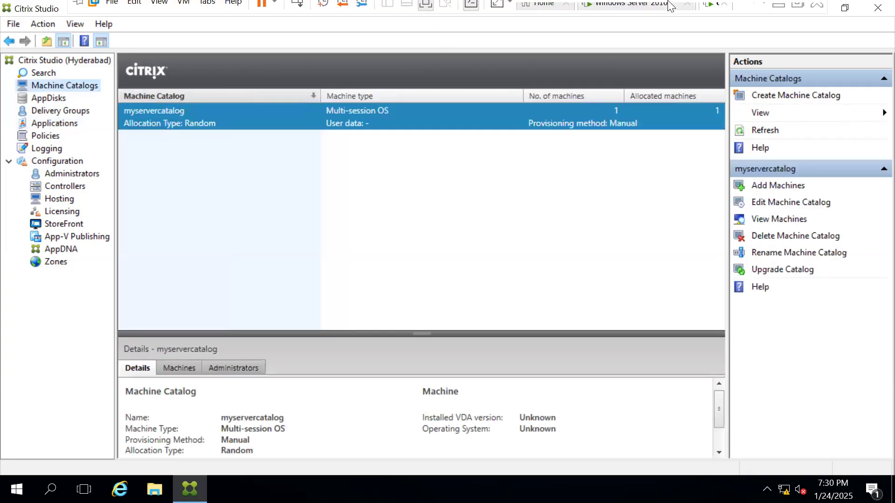
Step: Return to Notepad, maximize it and start a new note line reading "windows 11 -" two blank lines below "20"
mouse_move(671, 5)
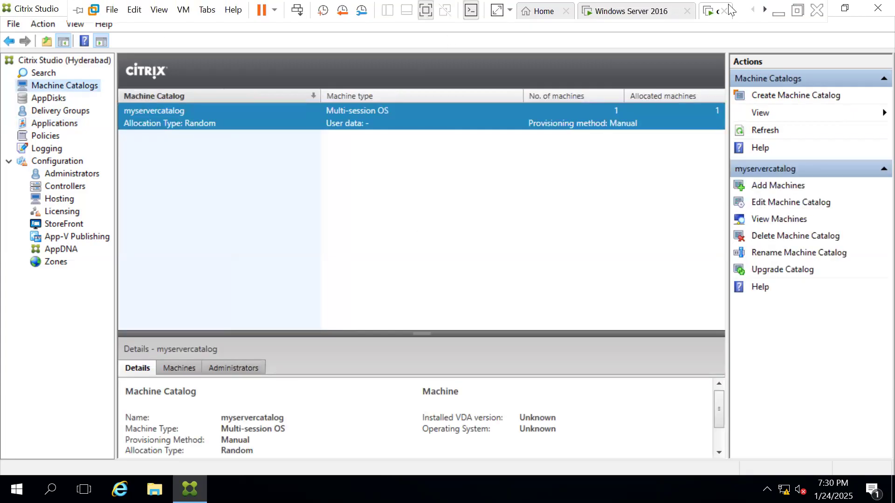
click(778, 14)
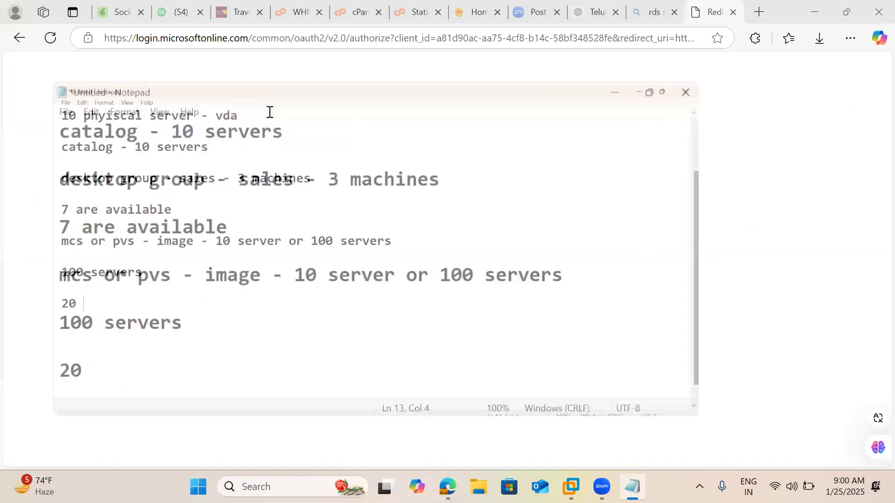
key(Return)
key(Return)
key(Return)
text(winde)
key(BackSpace)
text(ows 11 - )
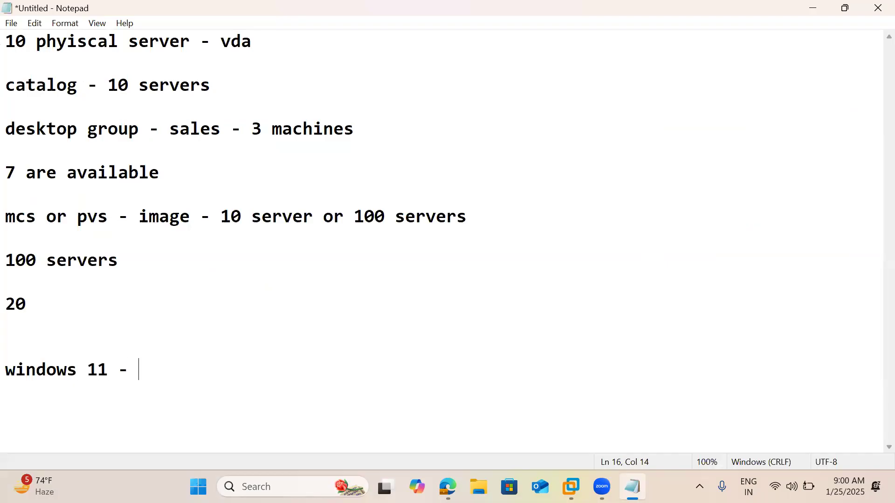
text(join to )
text(domina)
Step: Continue the windows 11 note line with "join to domain"
key(BackSpace)
key(BackSpace)
text(n)
key(BackSpace)
key(BackSpace)
key(BackSpace)
key(BackSpace)
text(ain)
key(BackSpace)
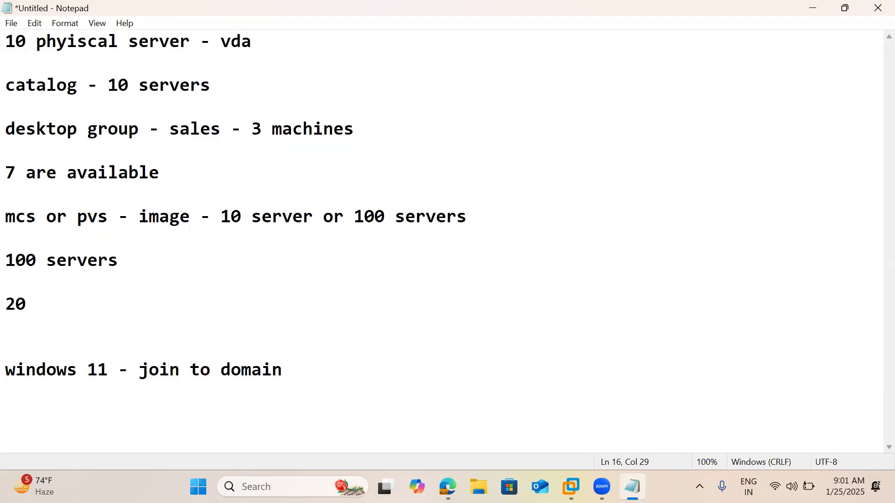
Step: Insert "vmware tools -" before "join to domain" in the windows 11 line
click(131, 374)
text(vmware to)
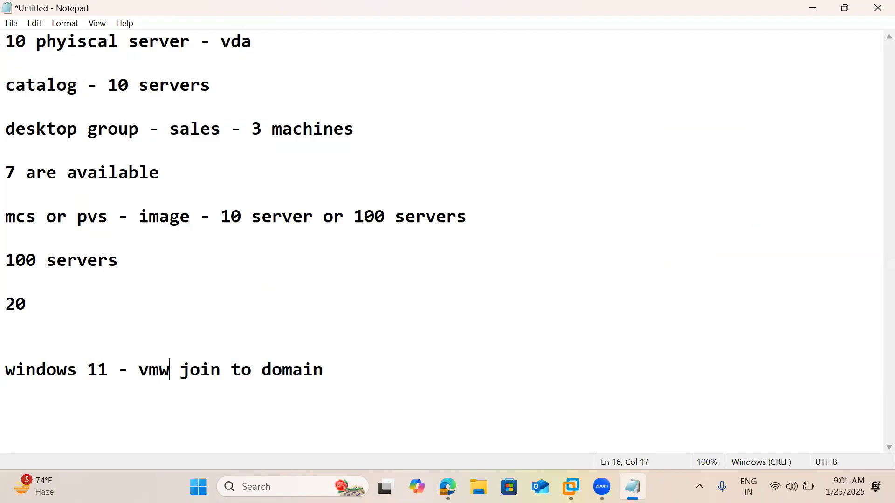
text(ols -)
Step: Append "- install vda on single session +" to the end of the windows 11 line
click(459, 364)
text(- )
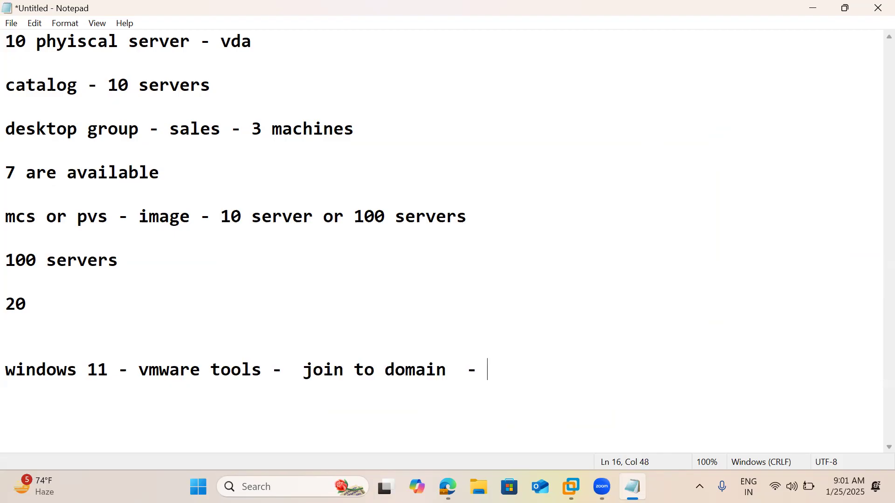
text(install vda on single session)
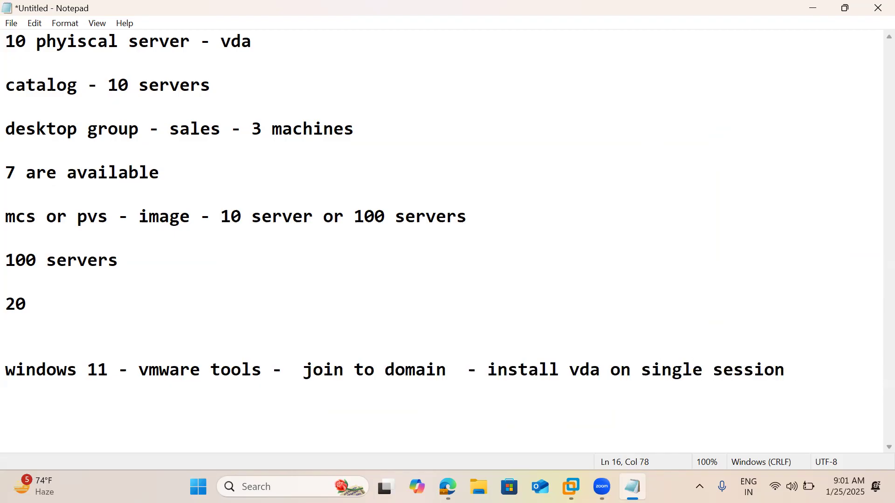
text(+)
Step: Add the note line "create a catalog" two blank lines below the windows 11 line, followed by several empty lines
key(Return)
key(Return)
key(Return)
text(create a catalog)
key(Return)
key(Return)
key(Return)
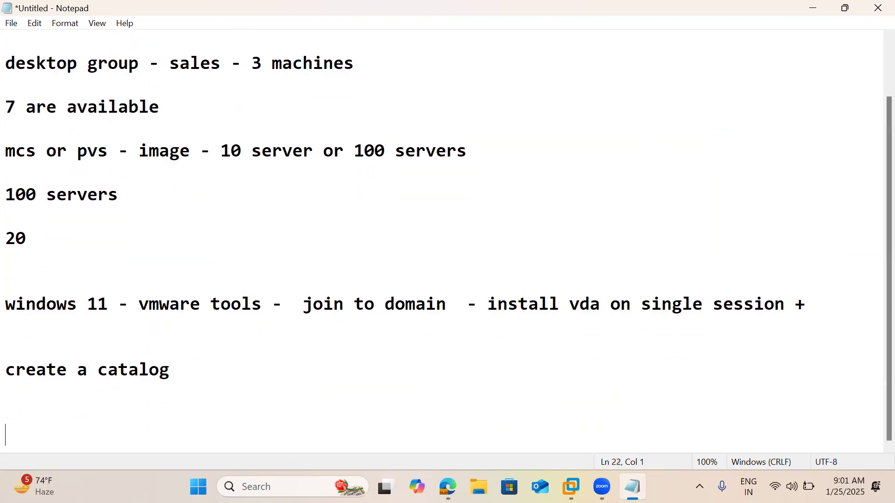
key(Return)
key(Return)
key(Return)
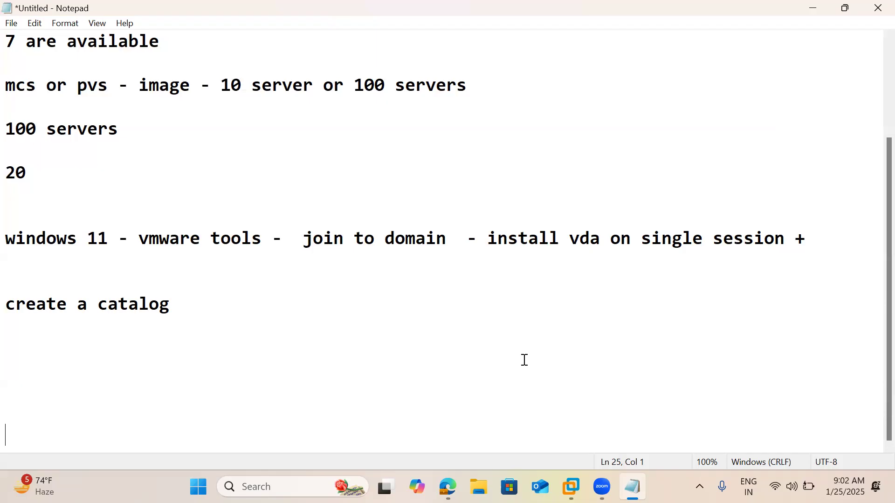
Step: Switch back to Citrix Studio and examine the applications, desktops and tags of the server desktops delivery group
click(570, 487)
click(668, 400)
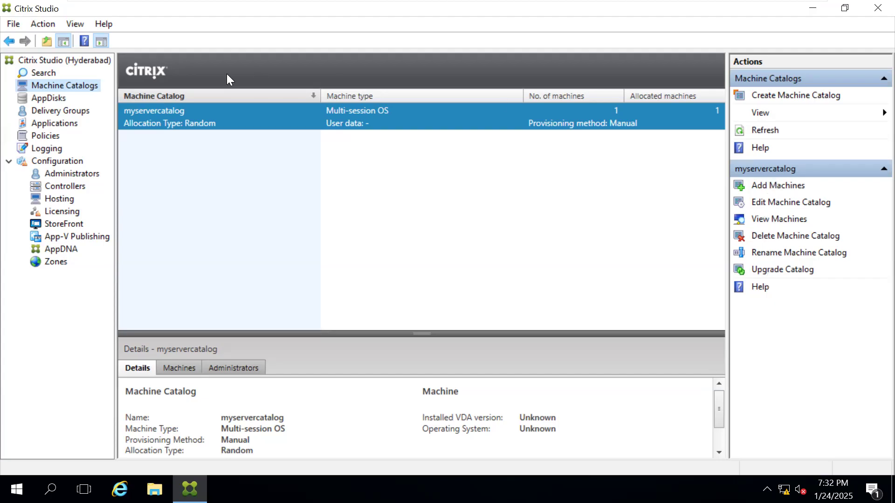
click(66, 110)
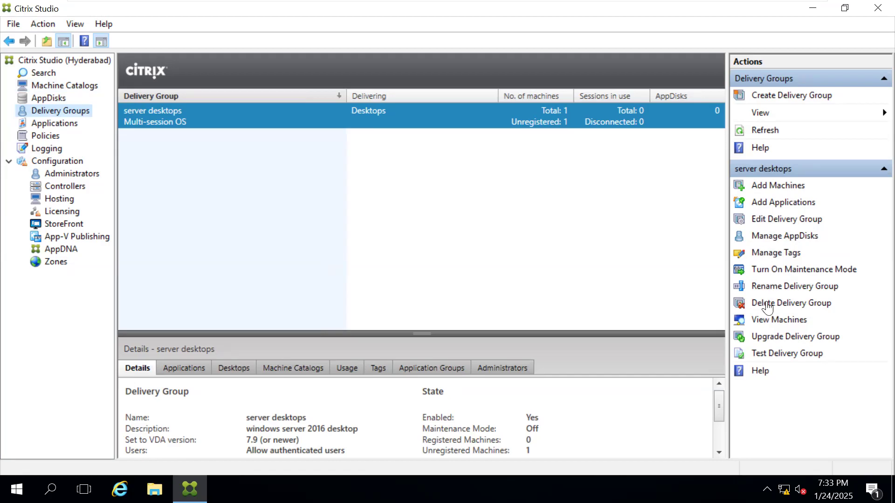
click(187, 369)
click(228, 369)
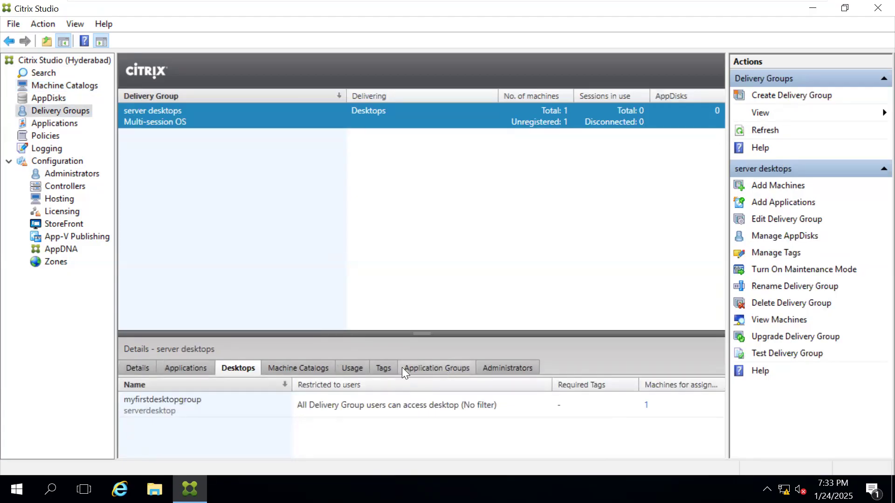
click(378, 375)
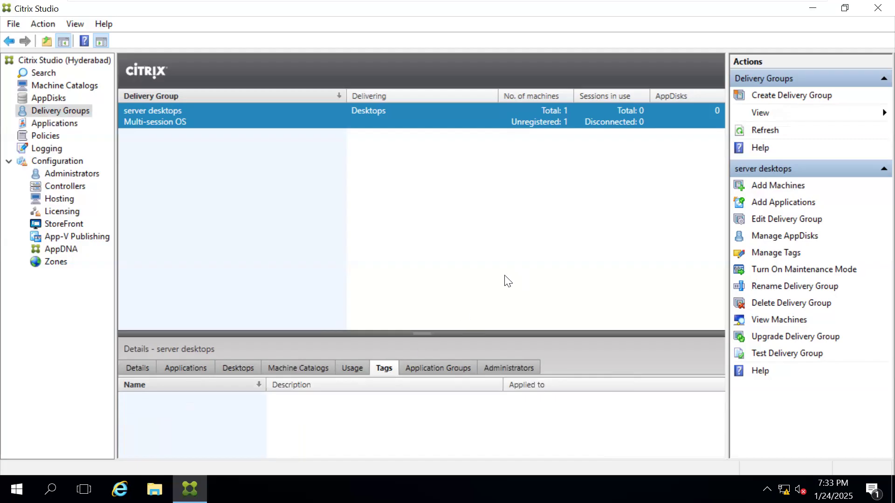
Step: Open the configuration logging records and keep their welcome message from showing again
click(54, 152)
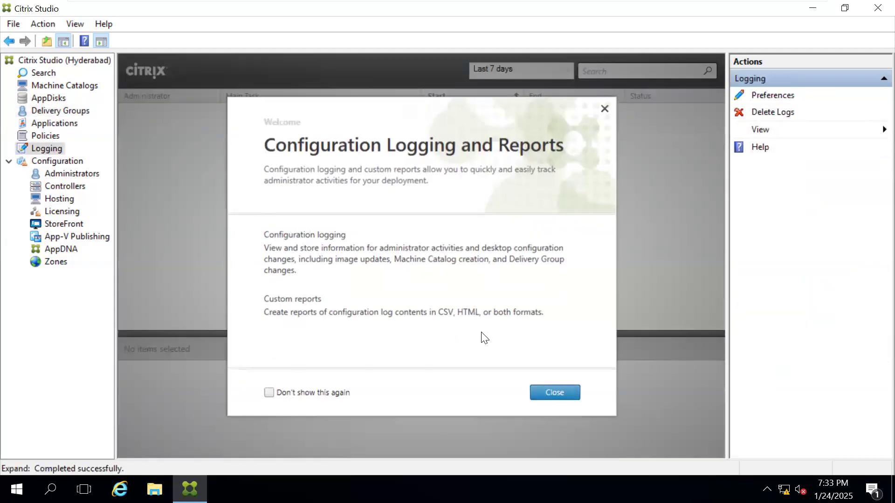
click(303, 393)
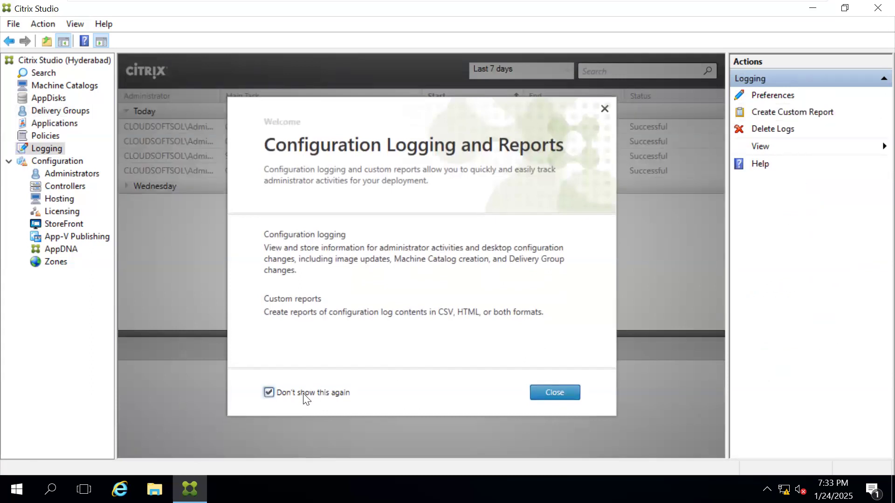
click(545, 395)
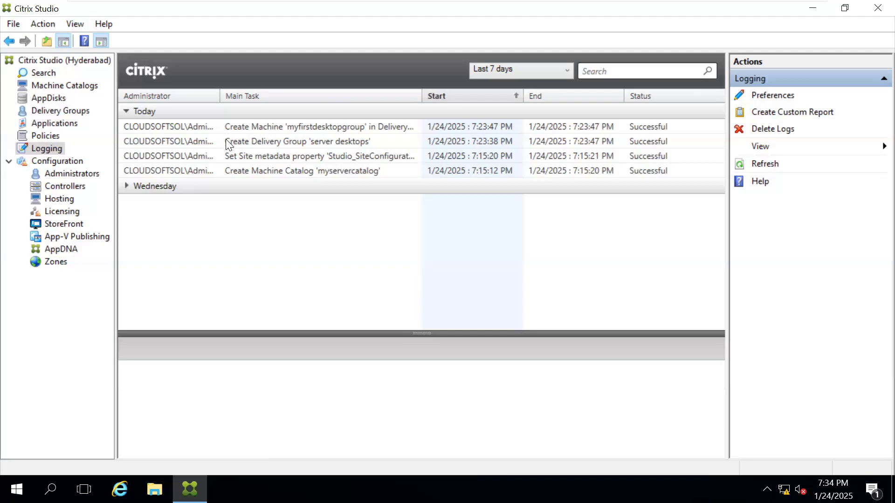
Step: Examine the site's administrators with their scope and role, and the actions available for the full administrator account
click(88, 175)
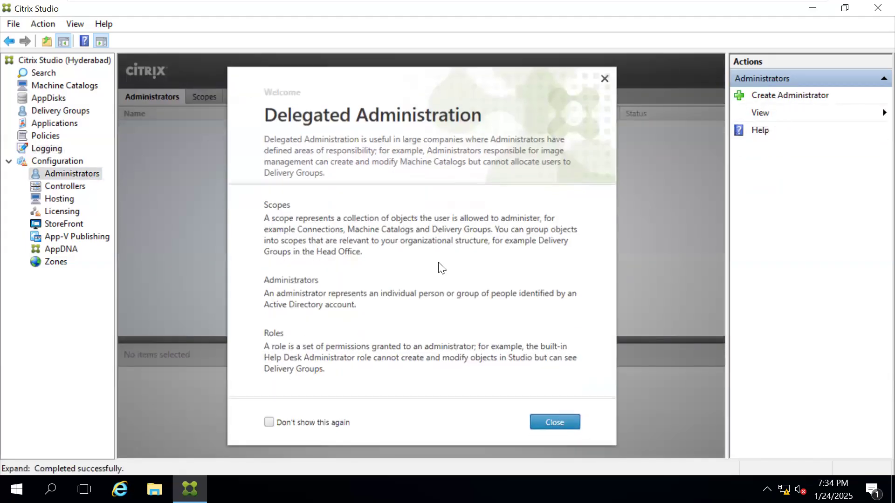
click(549, 423)
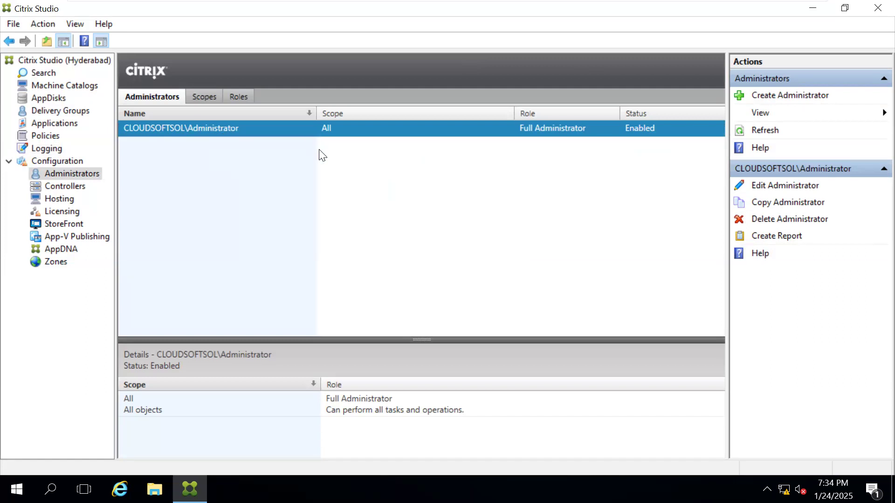
right_click(176, 130)
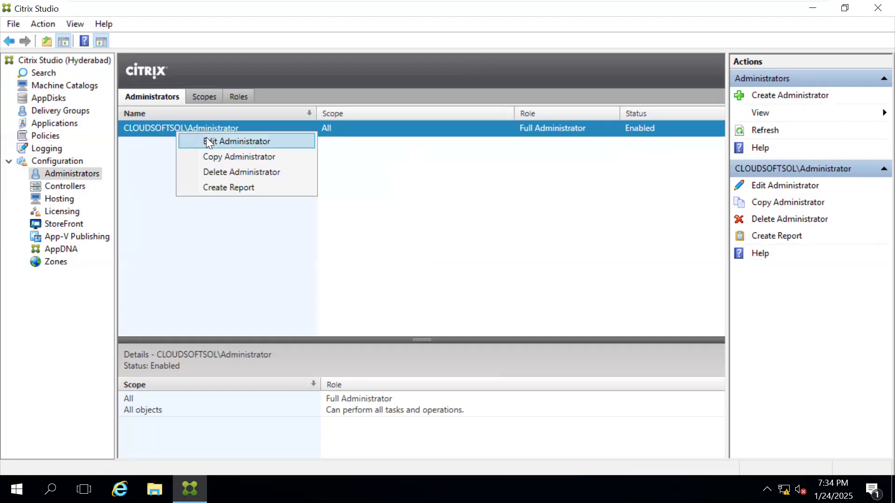
click(197, 242)
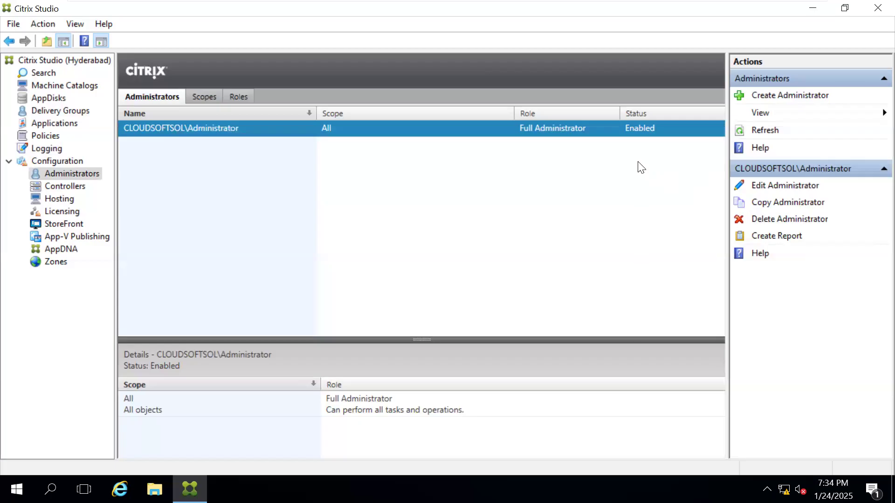
Step: Start creating an administrator and choose the intended domain user account from a search of the entire directory
click(778, 96)
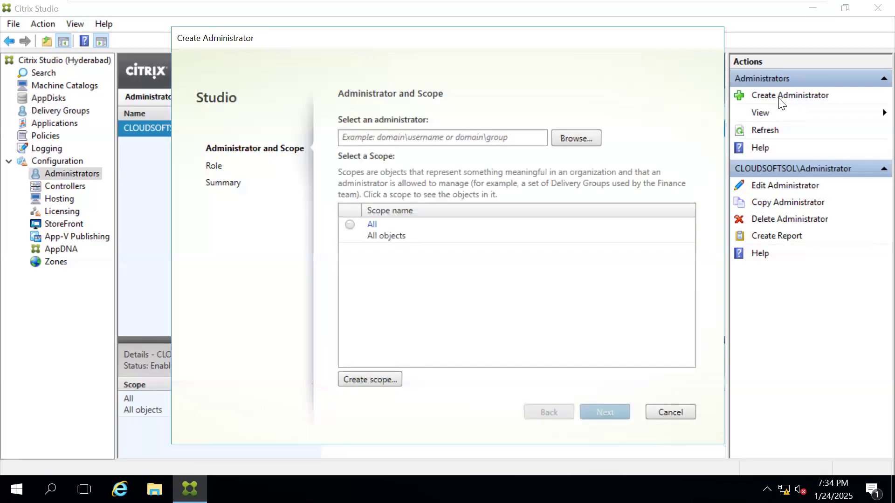
click(576, 139)
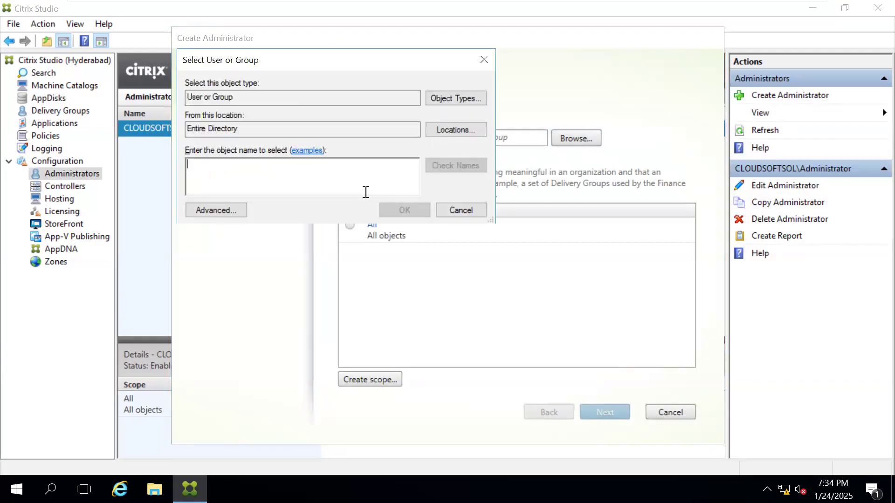
click(233, 212)
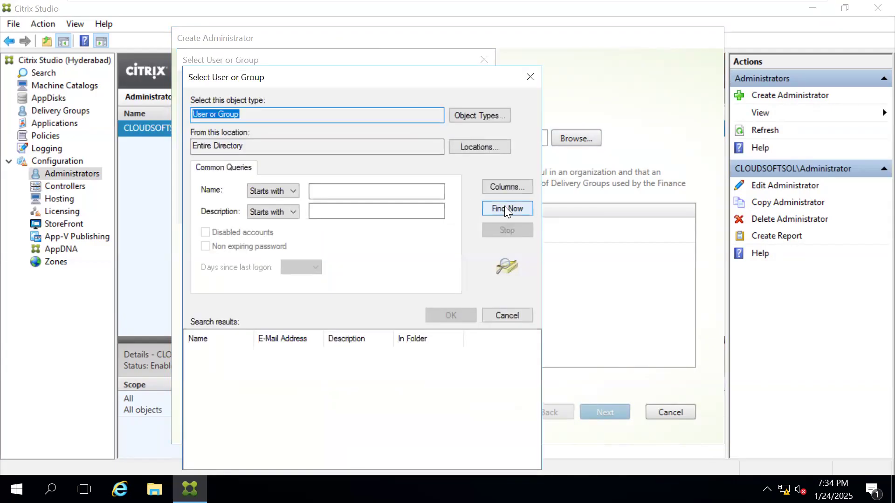
click(505, 210)
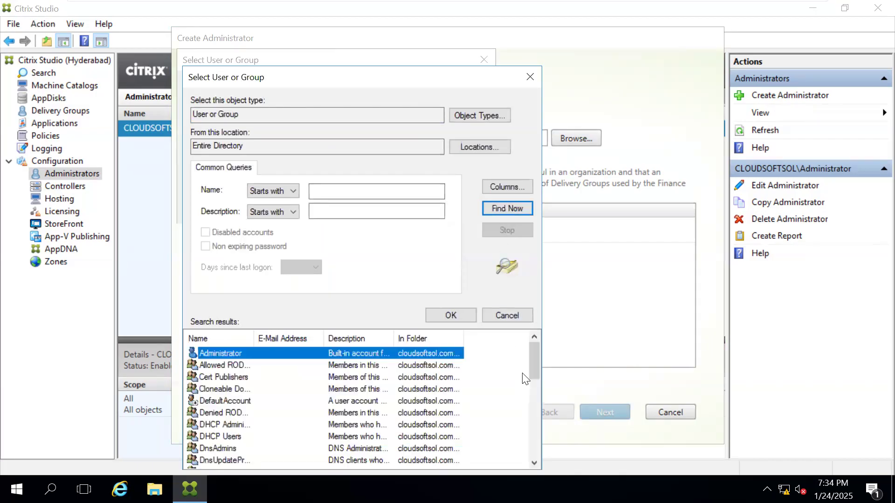
drag(533, 368, 533, 440)
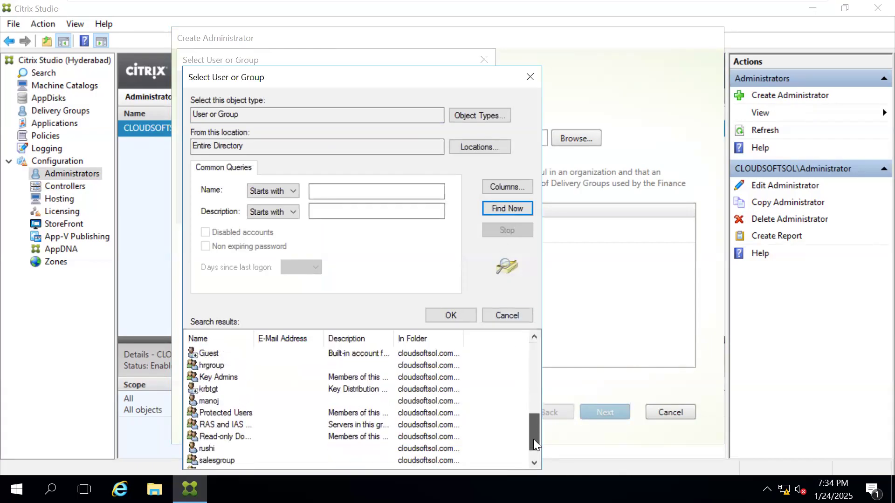
double_click(217, 401)
click(404, 209)
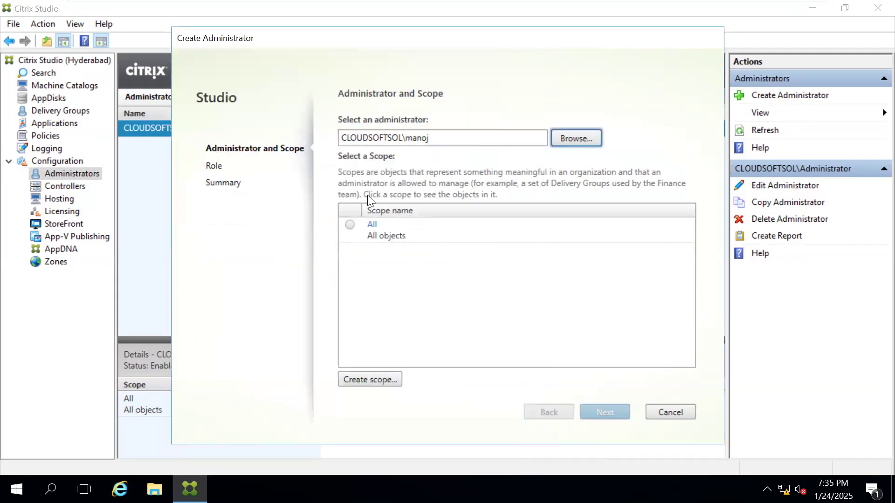
Step: Create the administrator with scope All and the Read Only Administrator role, and open the list of controllers
click(351, 226)
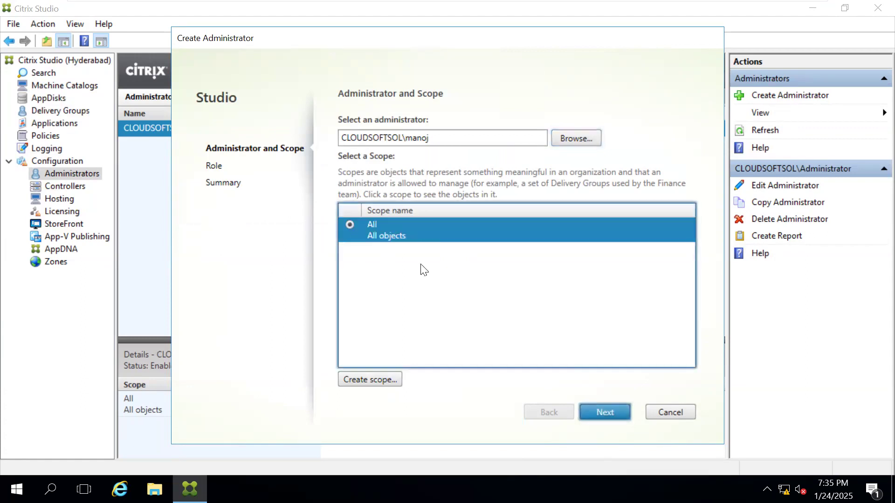
click(605, 412)
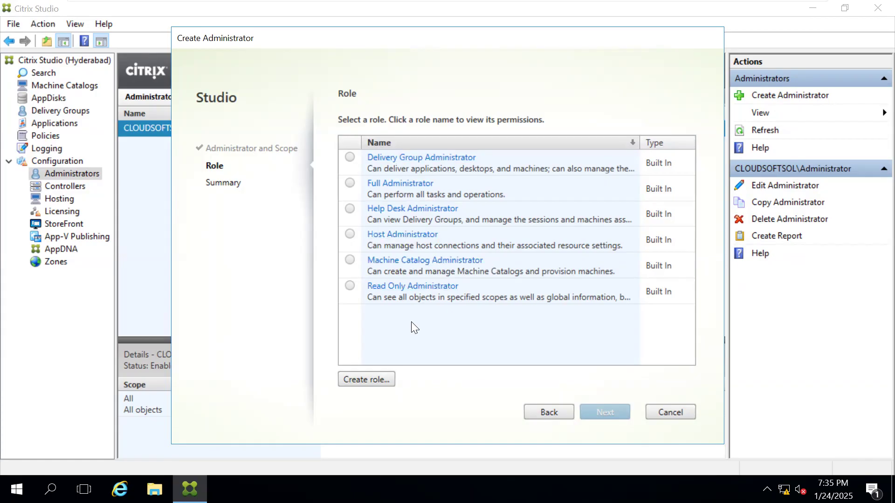
click(352, 287)
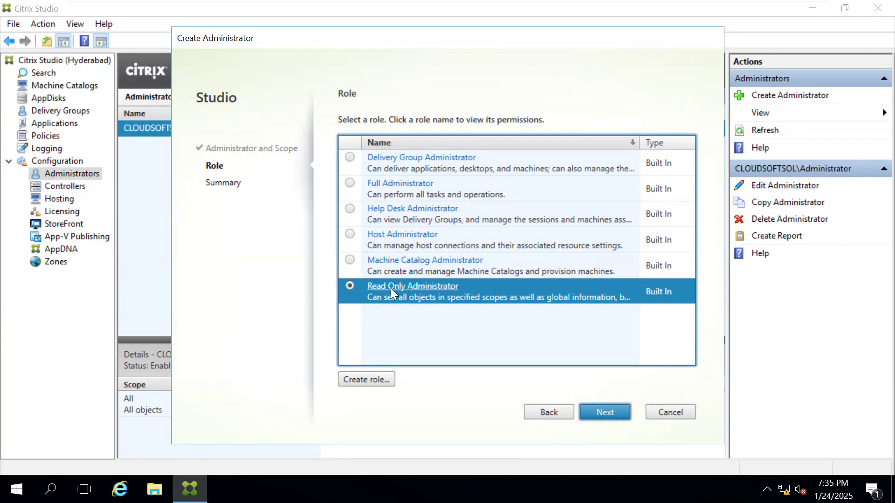
click(599, 406)
click(599, 406)
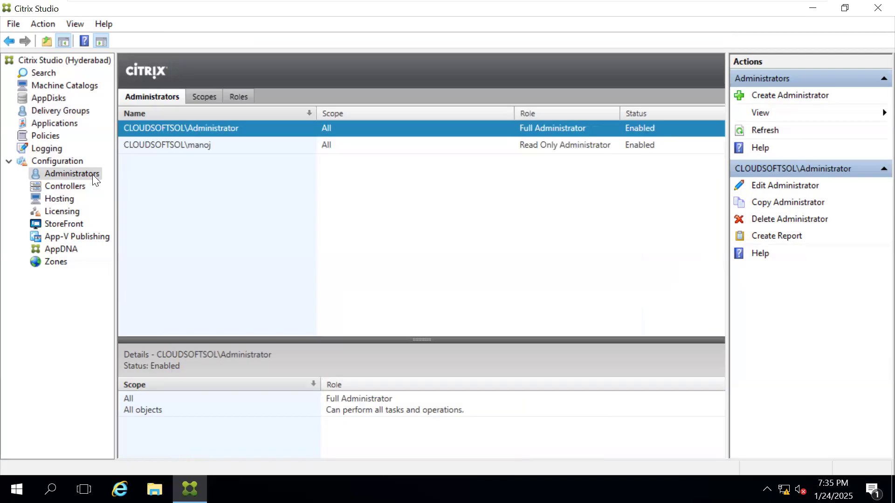
click(65, 187)
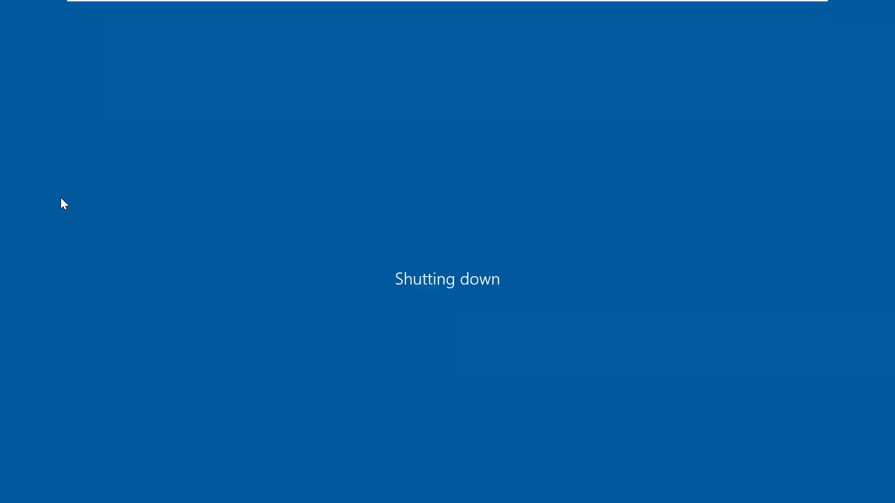
Step: Power on the controller virtual machine in VMware Workstation, dismissing the removable devices hint and postponing the VMware Tools download
mouse_move(408, 4)
mouse_move(672, 2)
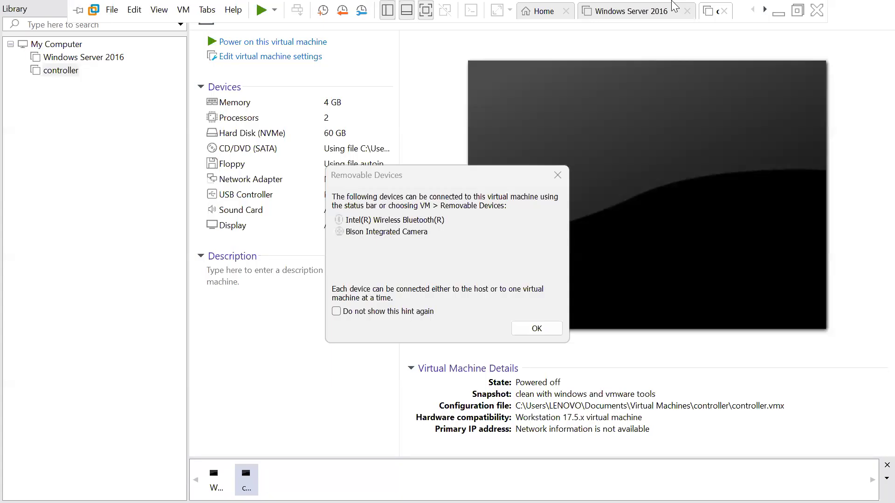
click(532, 331)
click(254, 42)
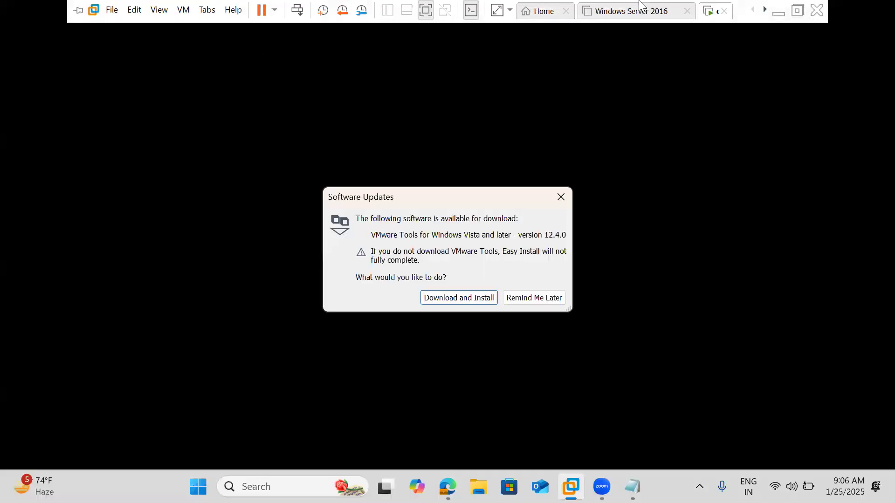
click(520, 297)
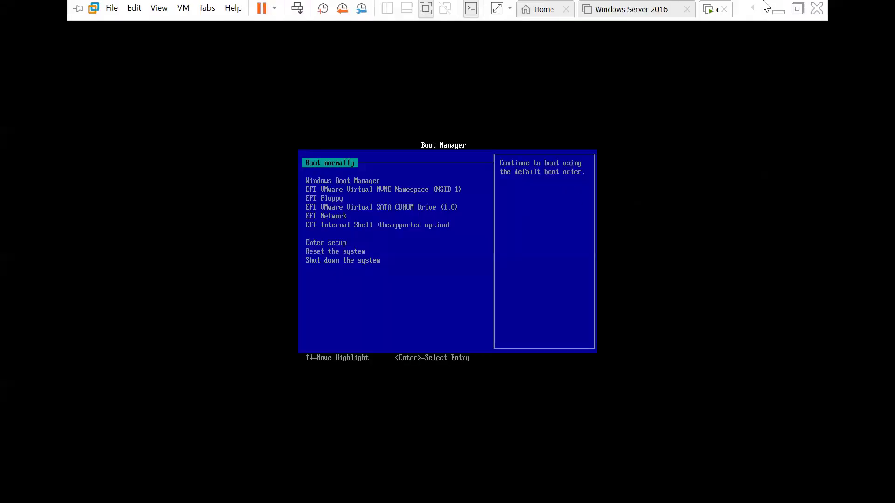
Step: Switch to Notepad and extend the "create a catalog" line to "create a catalogs - delivery group", followed by empty lines
click(778, 14)
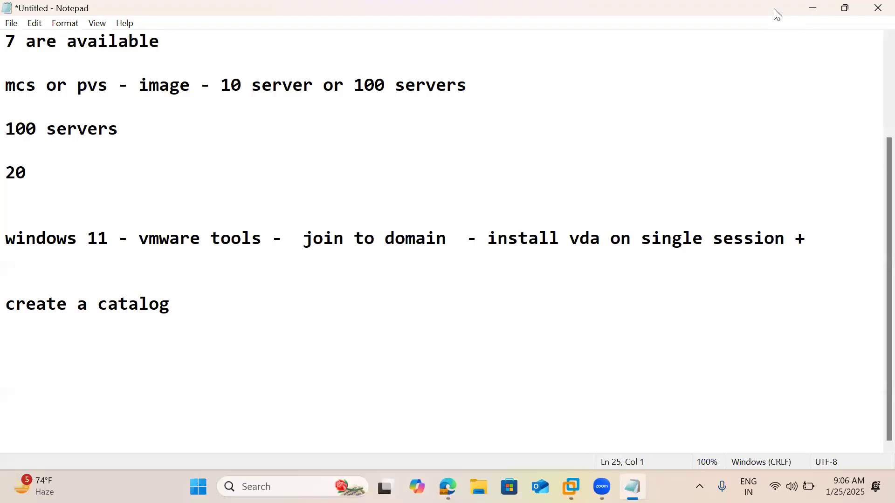
click(249, 317)
click(214, 308)
text(s - delivery group)
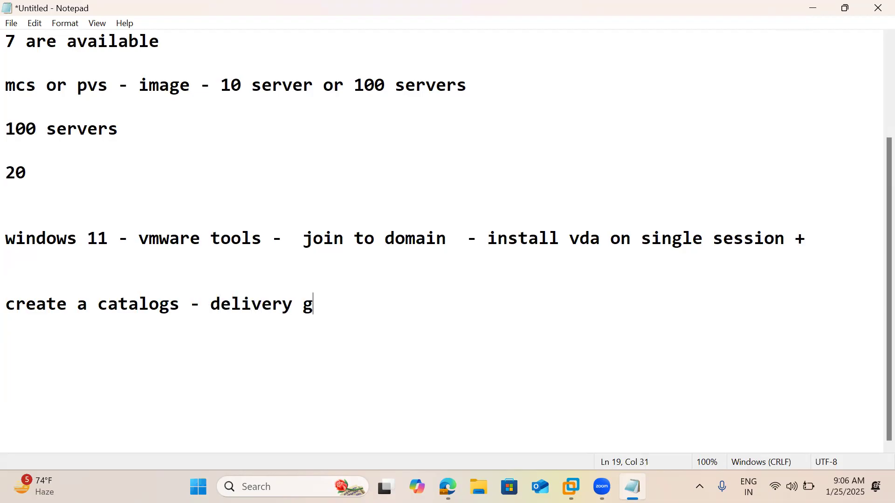
key(Return)
key(Return)
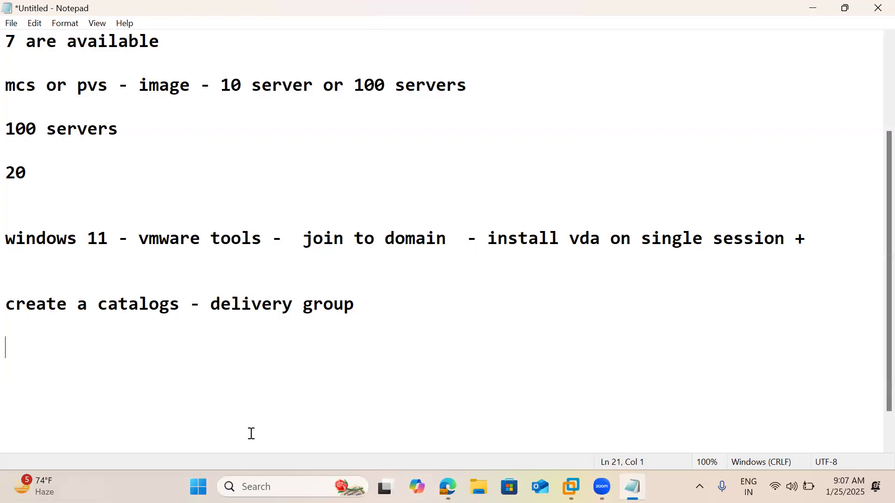
Step: Check the boot screen of the controller virtual machine in VMware Workstation and return to the Notepad notes
click(571, 487)
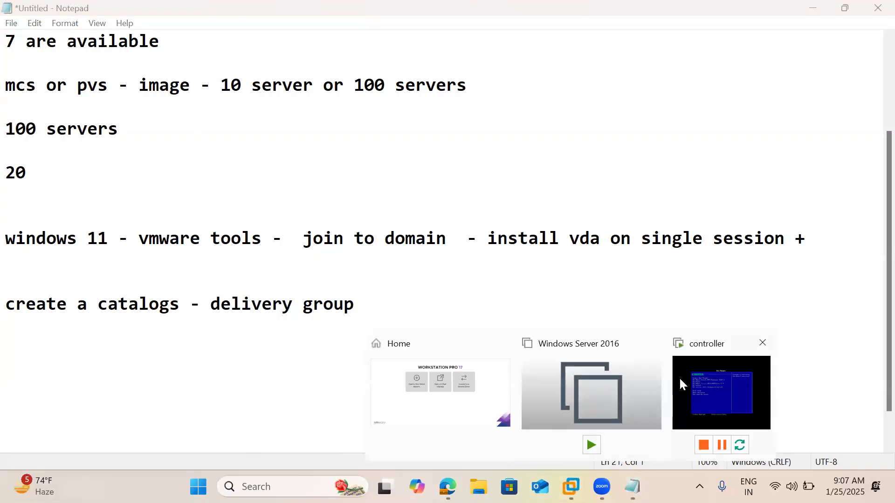
click(688, 380)
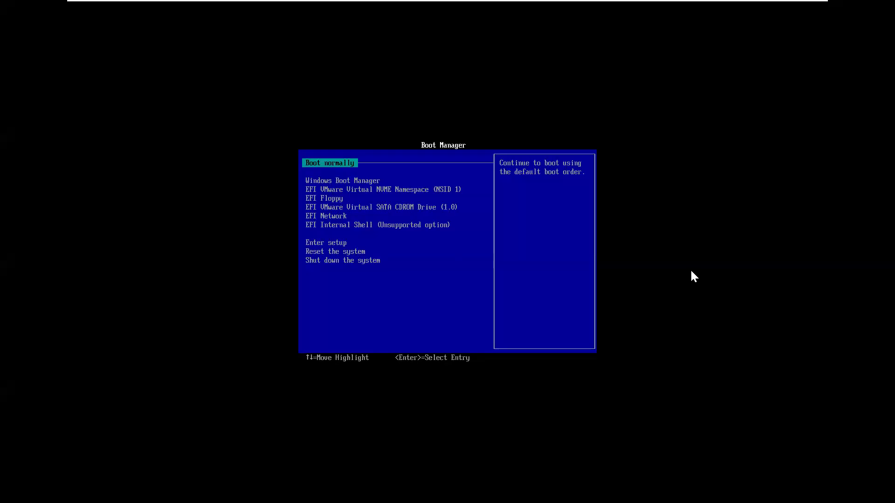
mouse_move(697, 2)
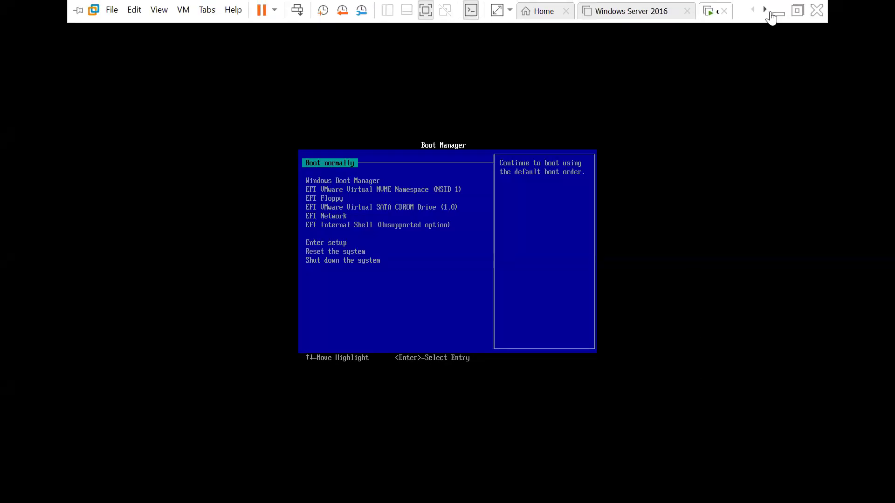
click(777, 14)
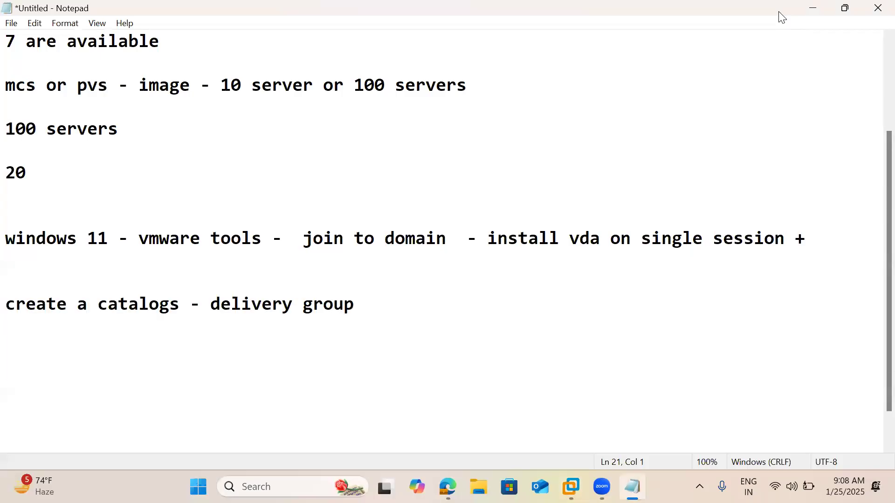